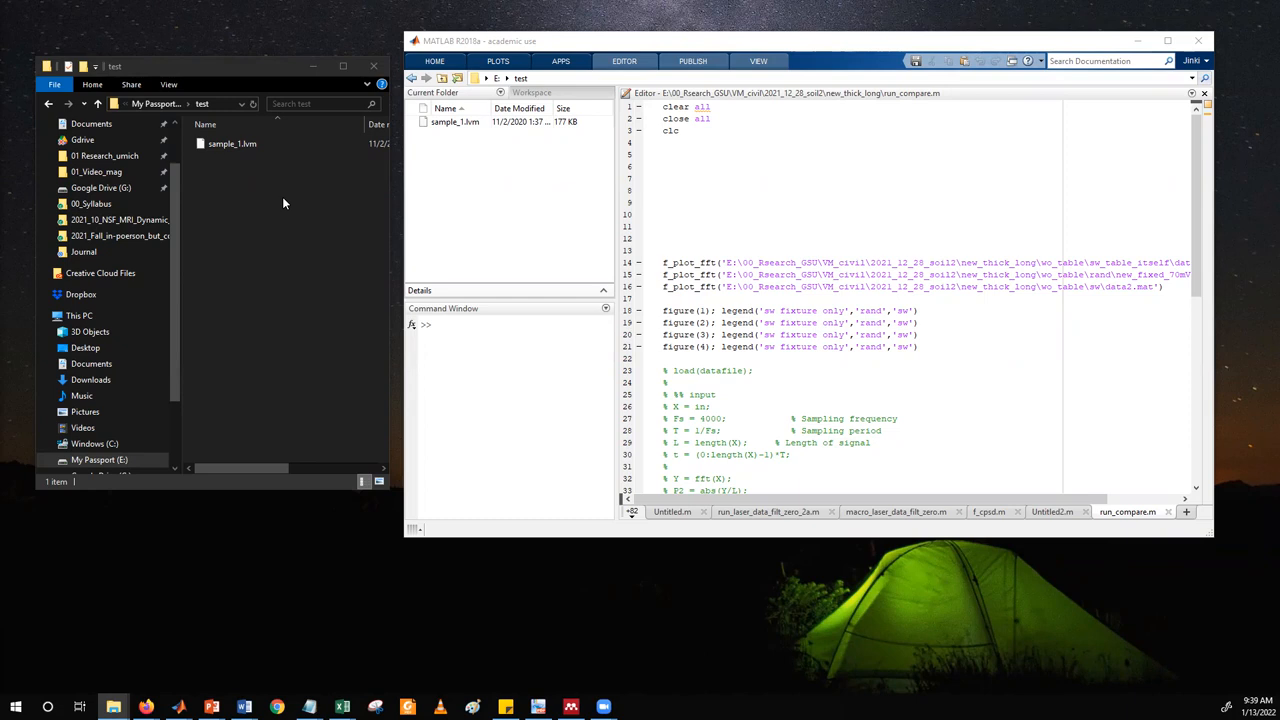
drag(563, 40, 557, 52)
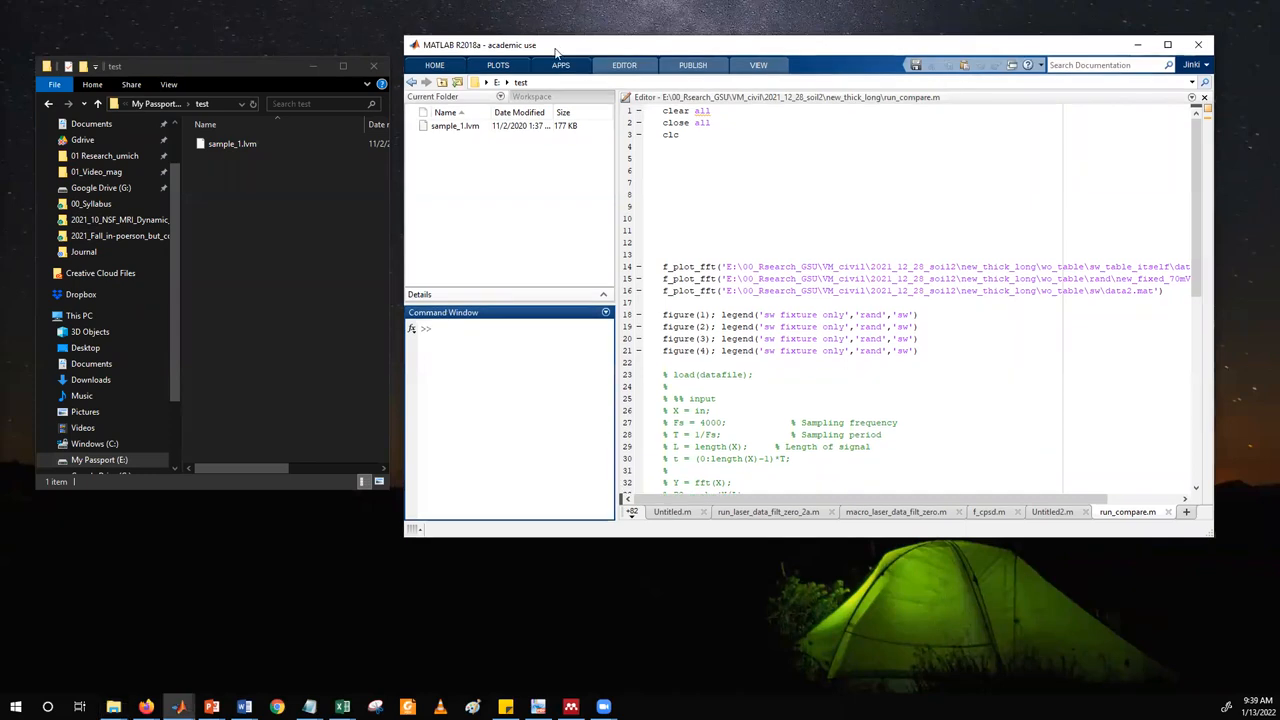
drag(549, 44, 541, 38)
drag(239, 63, 229, 65)
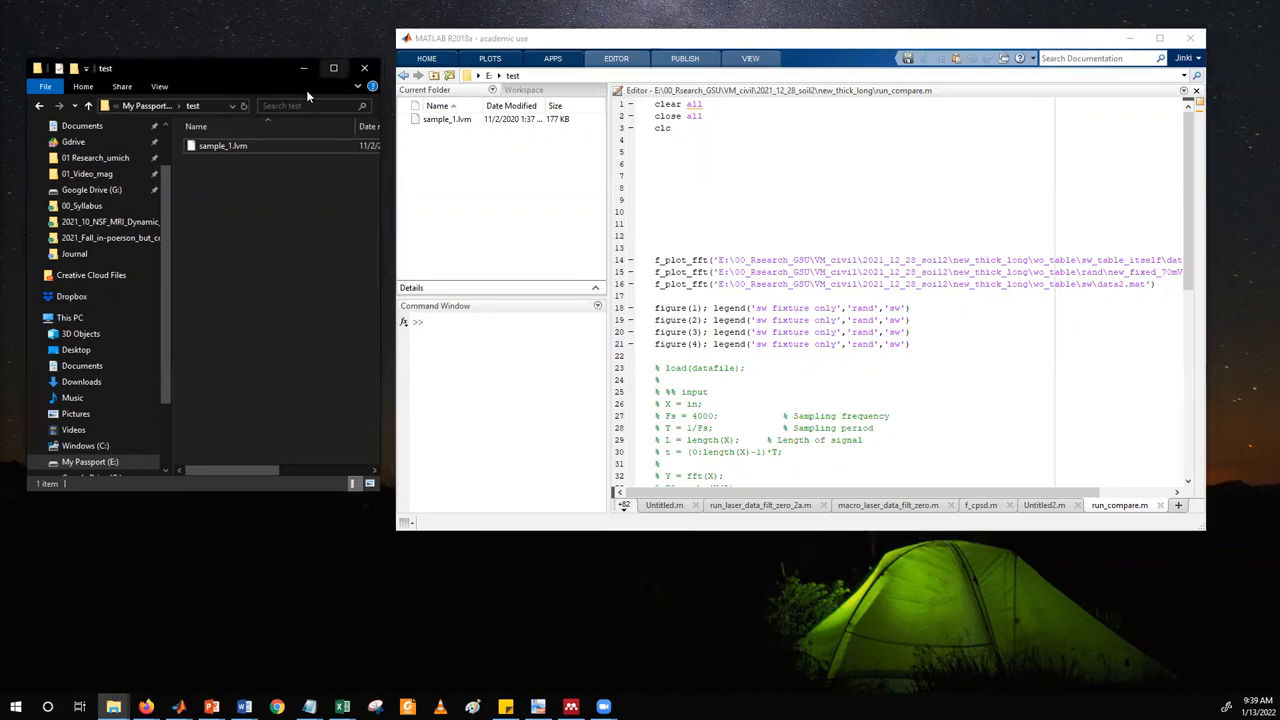
click(234, 143)
click(237, 160)
click(237, 148)
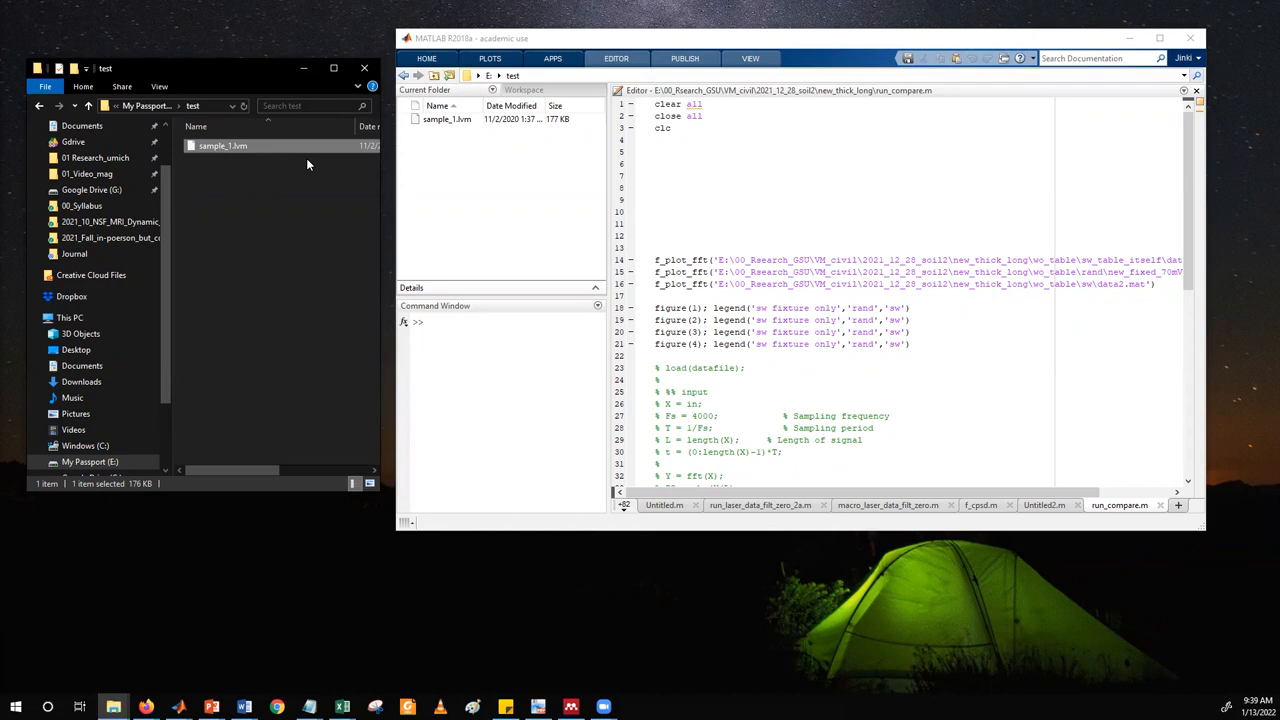
click(500, 171)
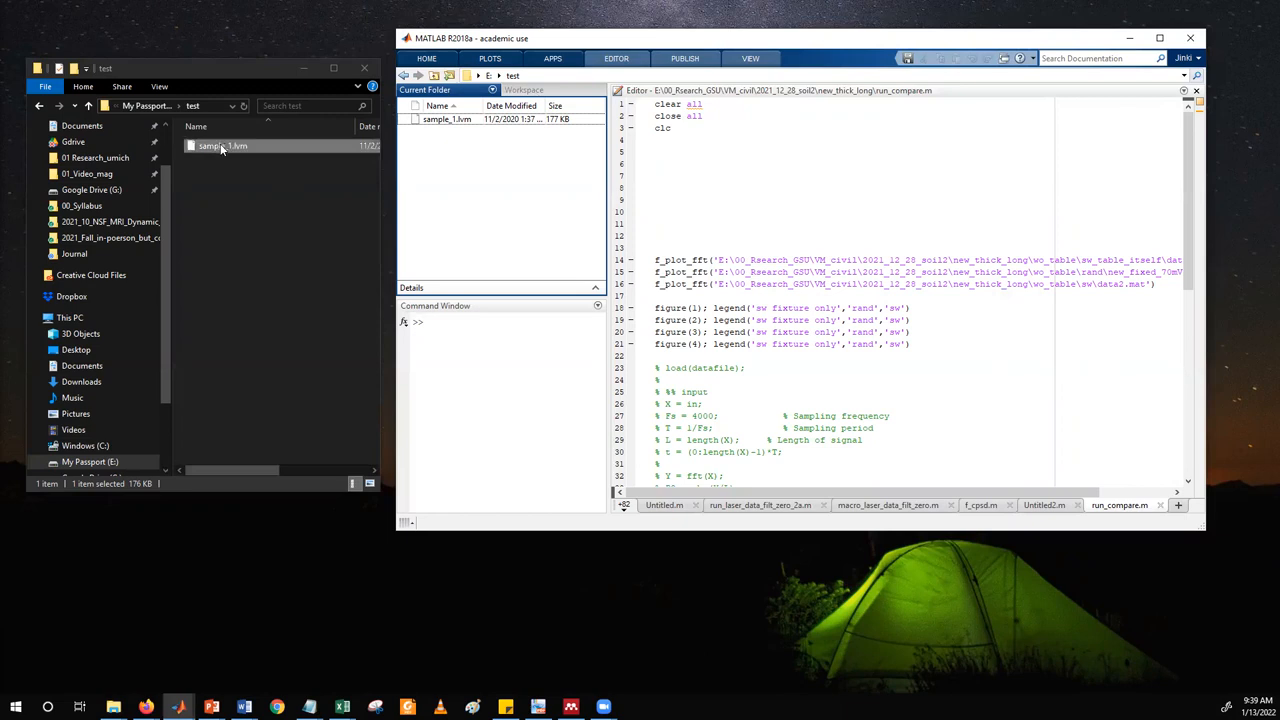
click(524, 91)
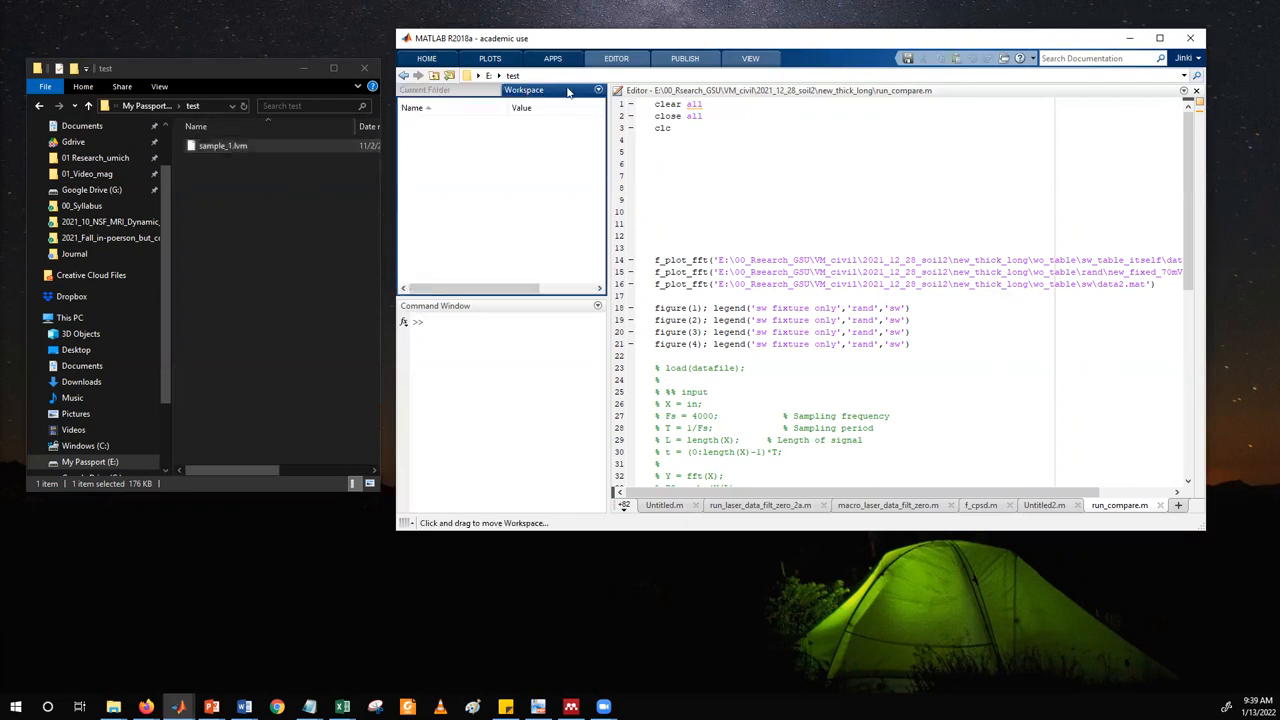
click(428, 90)
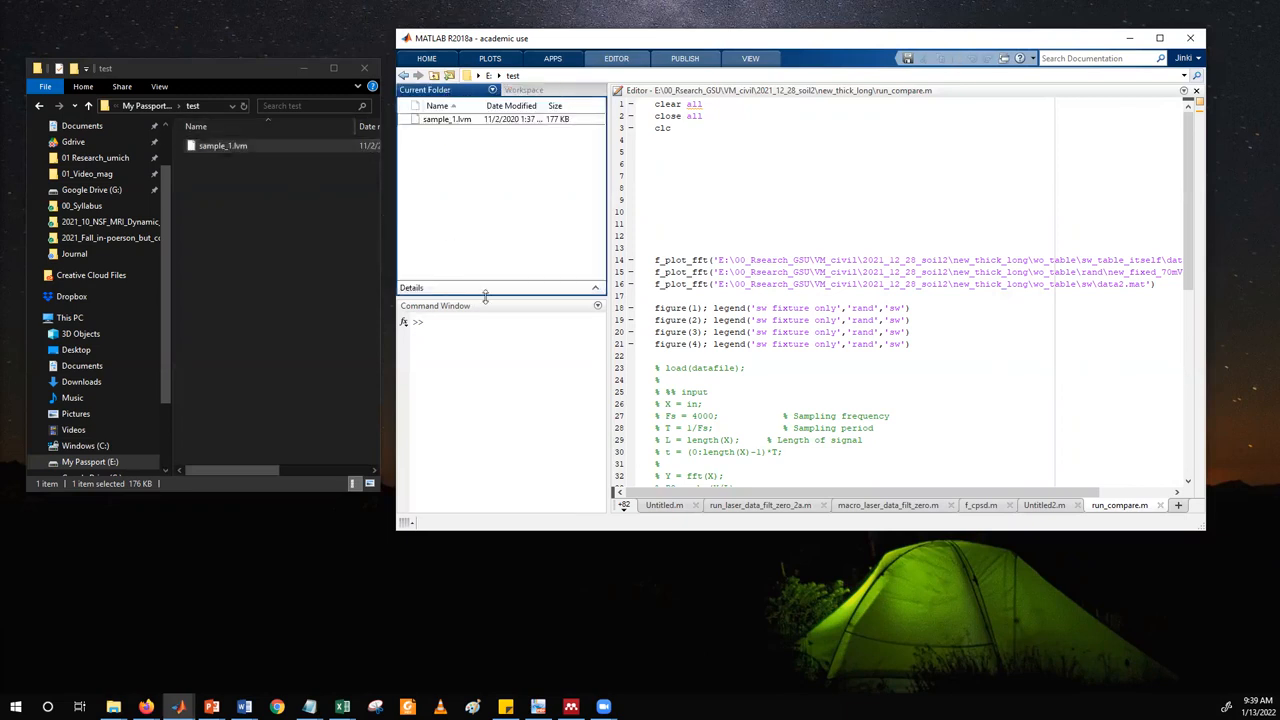
click(487, 307)
click(710, 92)
click(524, 92)
click(466, 91)
Make the MATLAB window taller and dock the Workspace pane as a separate column beside the editor.
click(531, 90)
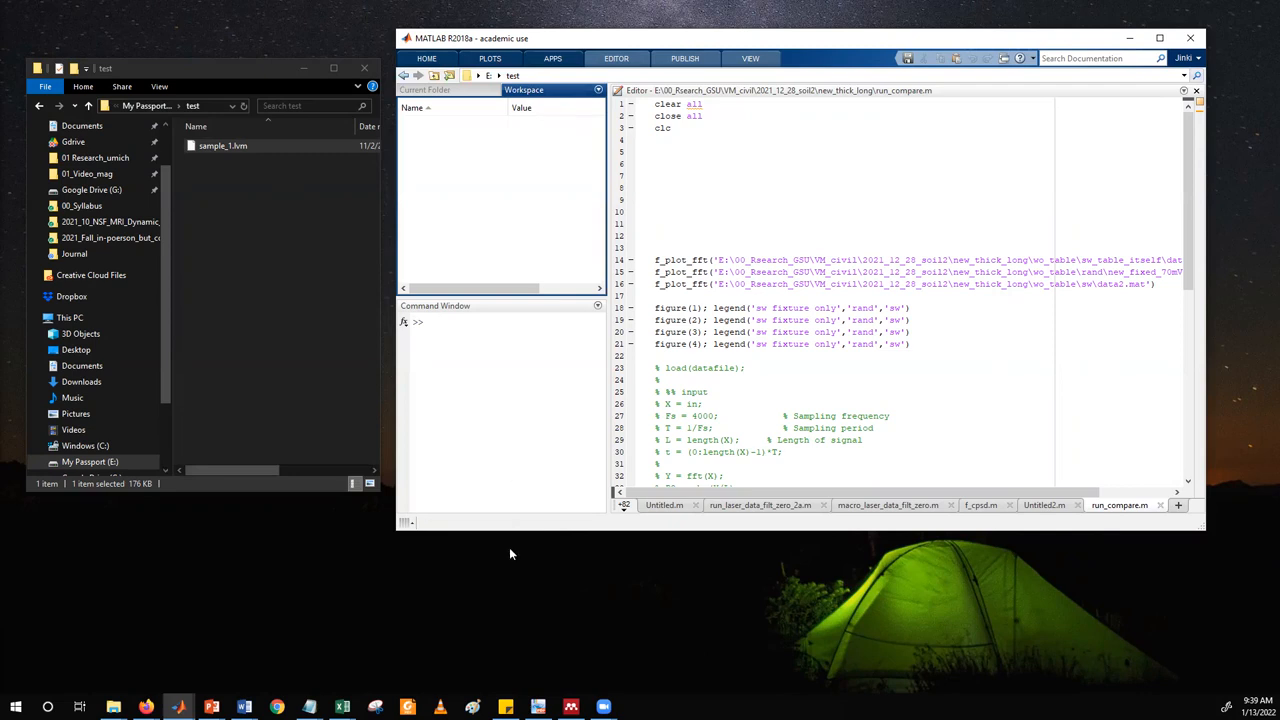
drag(511, 531, 511, 651)
drag(526, 97, 1181, 307)
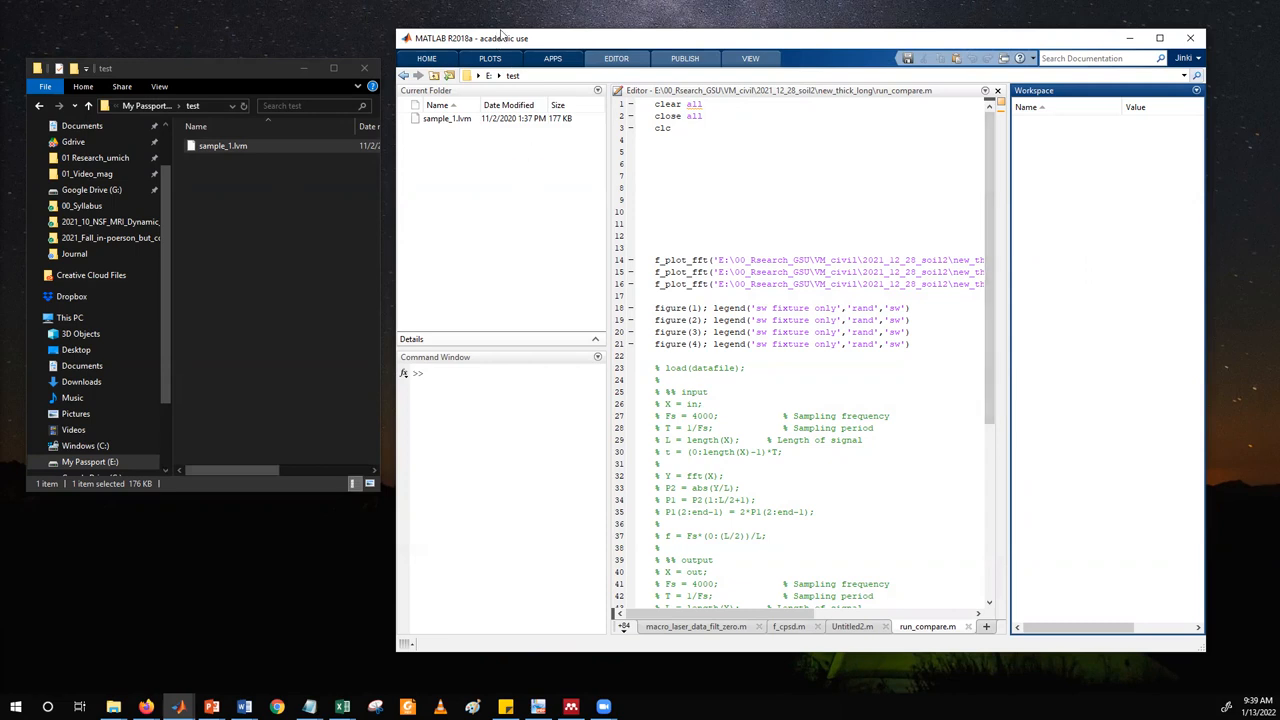
drag(503, 37, 497, 27)
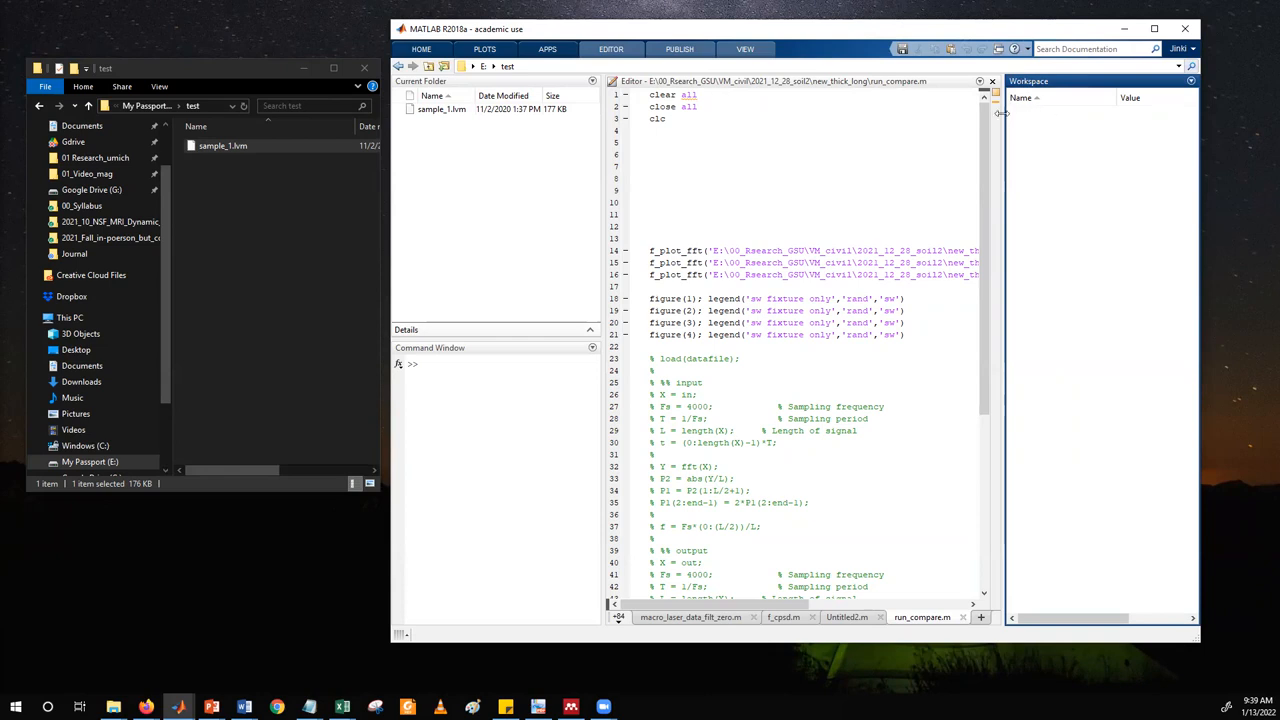
Bring sample_1.lvm from the test folder in File Explorer into the MATLAB Workspace to start importing it.
click(233, 184)
click(217, 146)
drag(217, 146, 1064, 208)
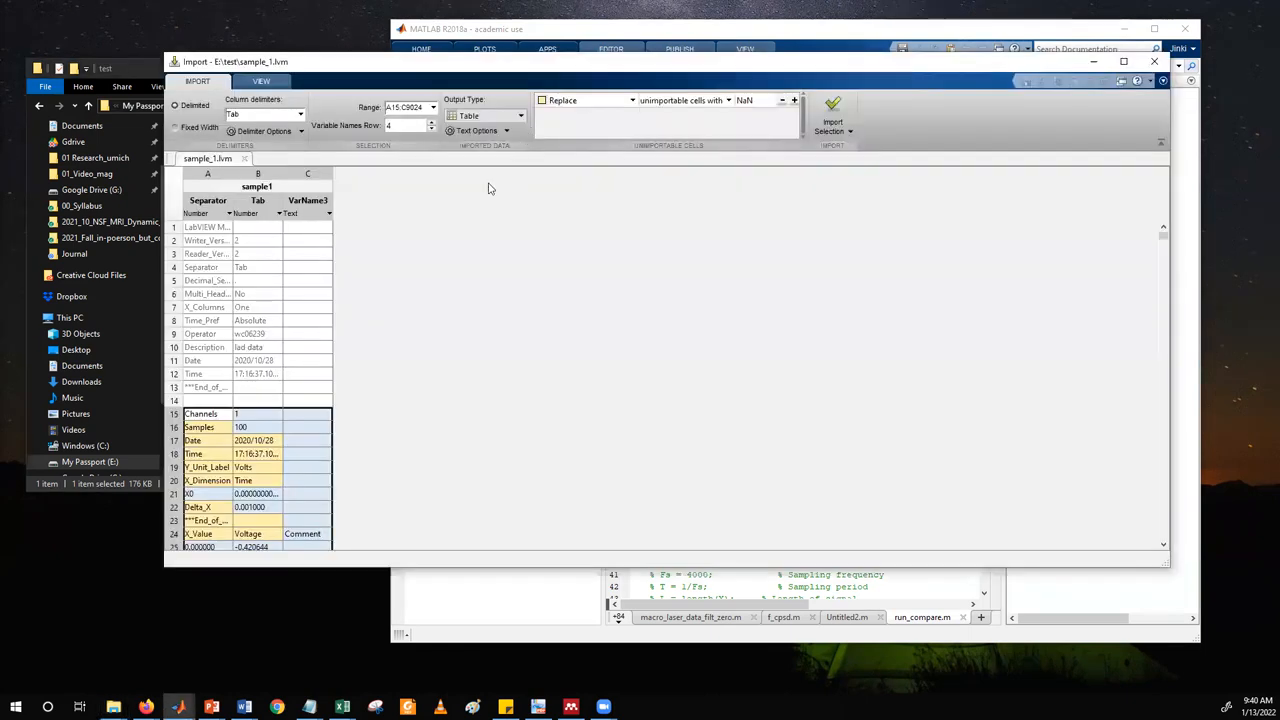
Restrict the import range to A25:B9024, leaving out the header rows and the Comment column.
scroll(372, 414, down, 4)
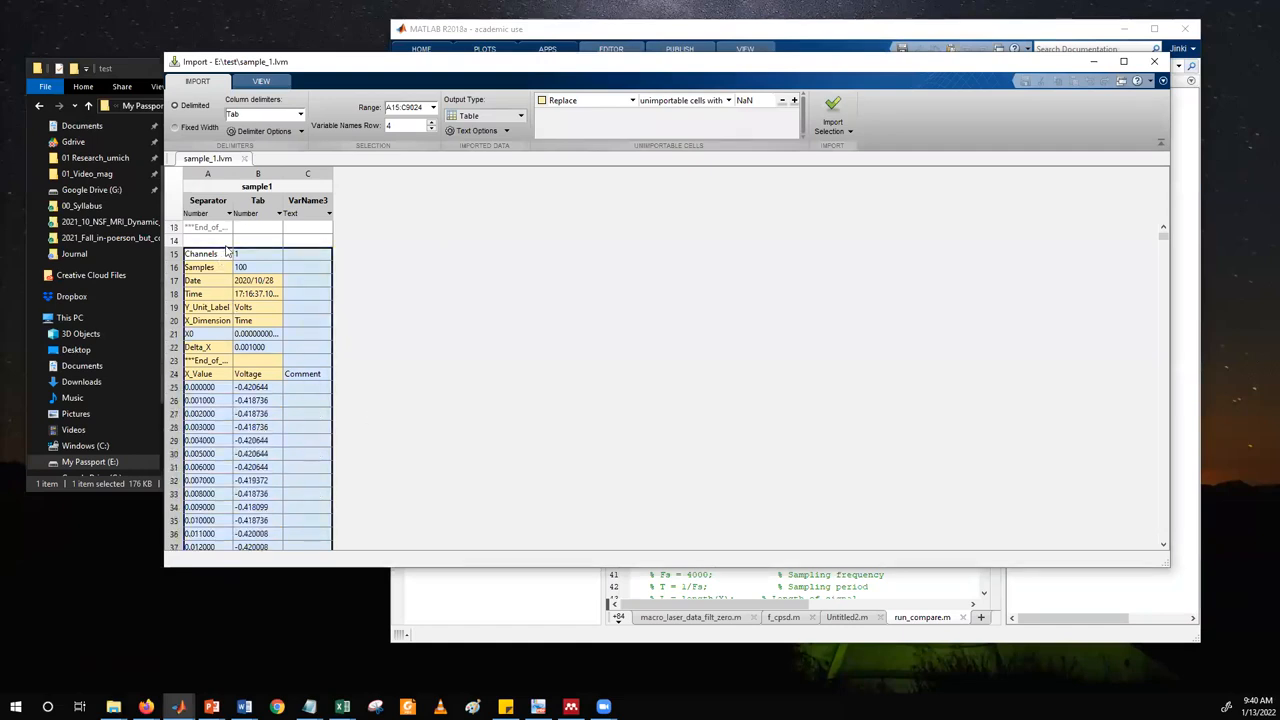
drag(225, 245, 222, 385)
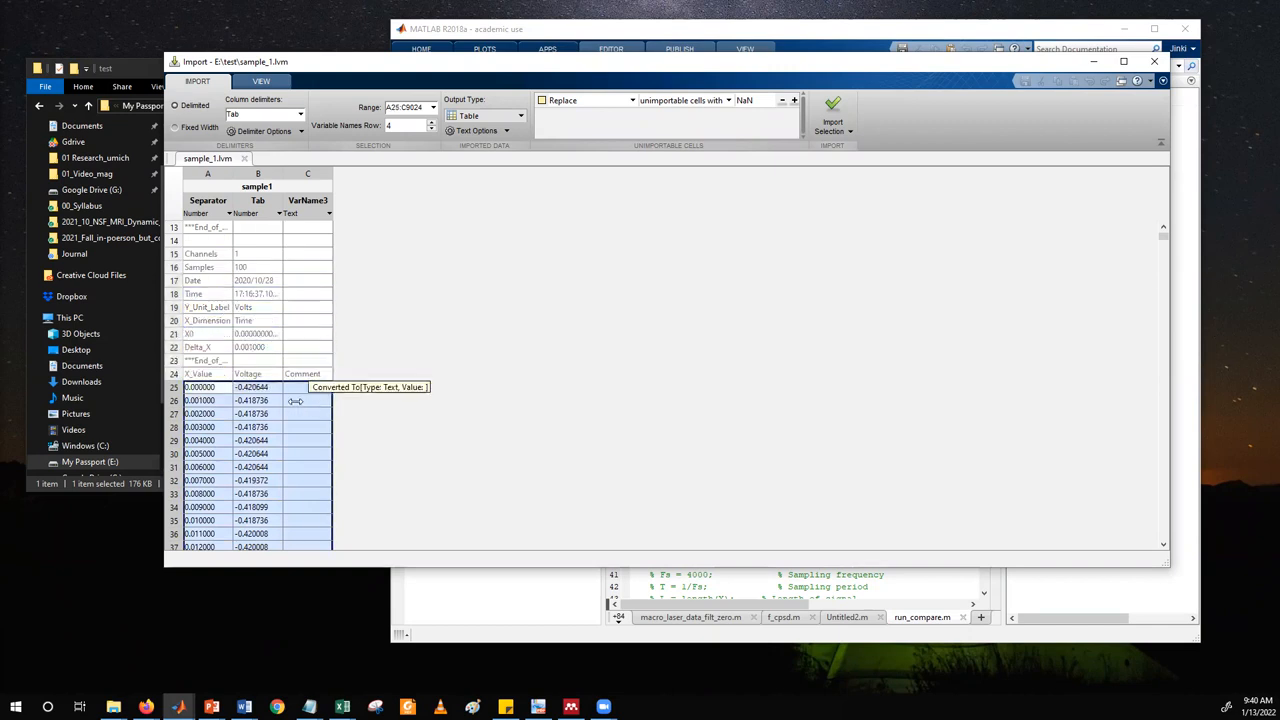
drag(332, 403, 280, 400)
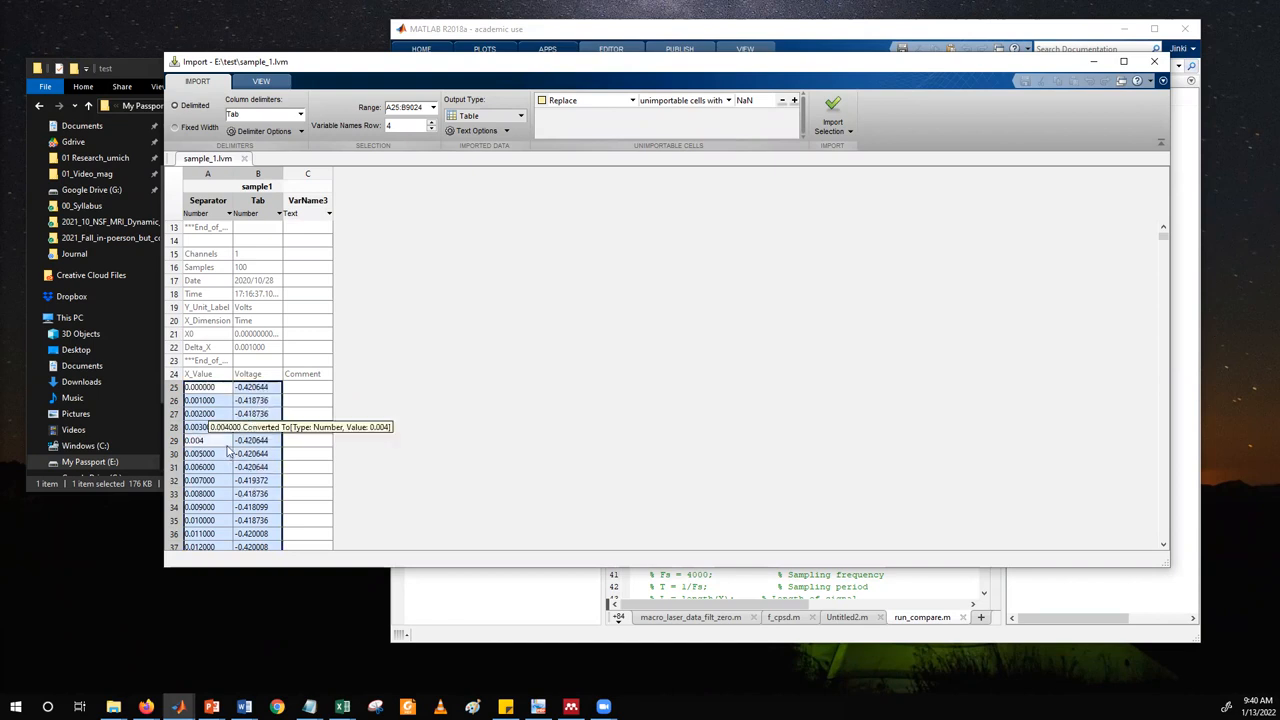
Examine the header rows of sample_1.lvm and the X_Value and Voltage data below them in the import preview.
scroll(230, 450, up, 4)
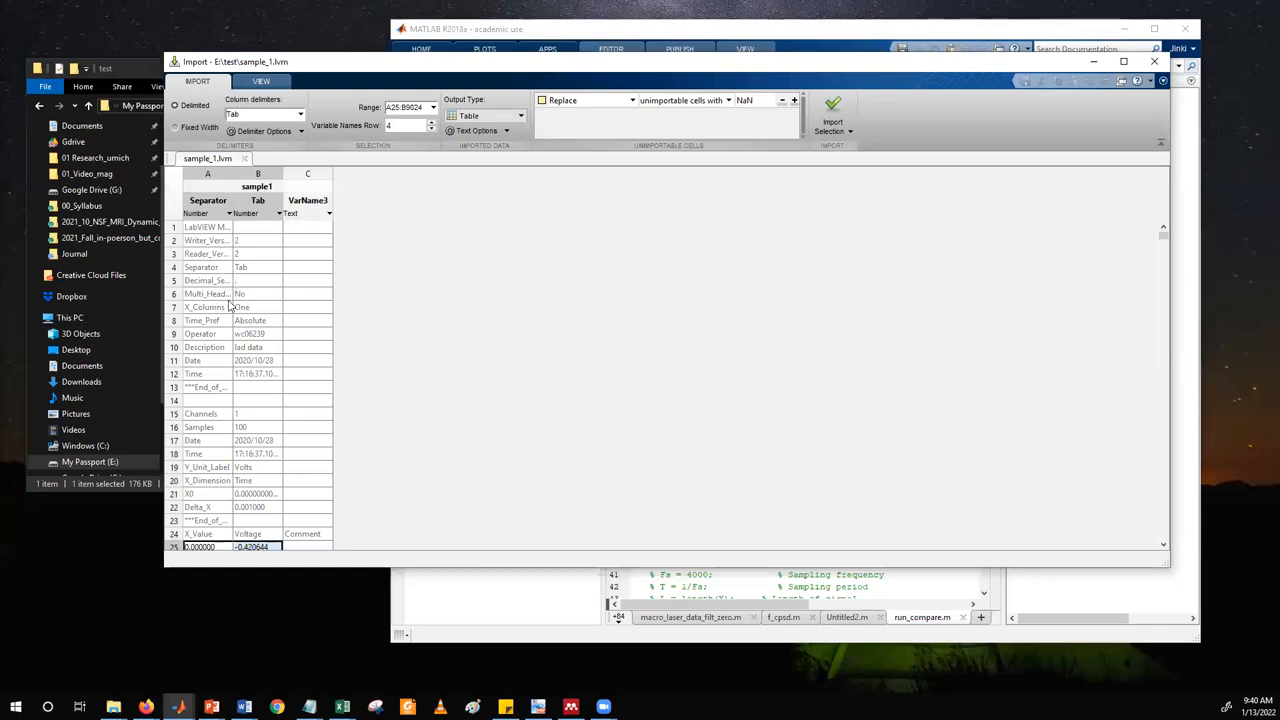
scroll(230, 368, down, 2)
scroll(232, 375, up, 1)
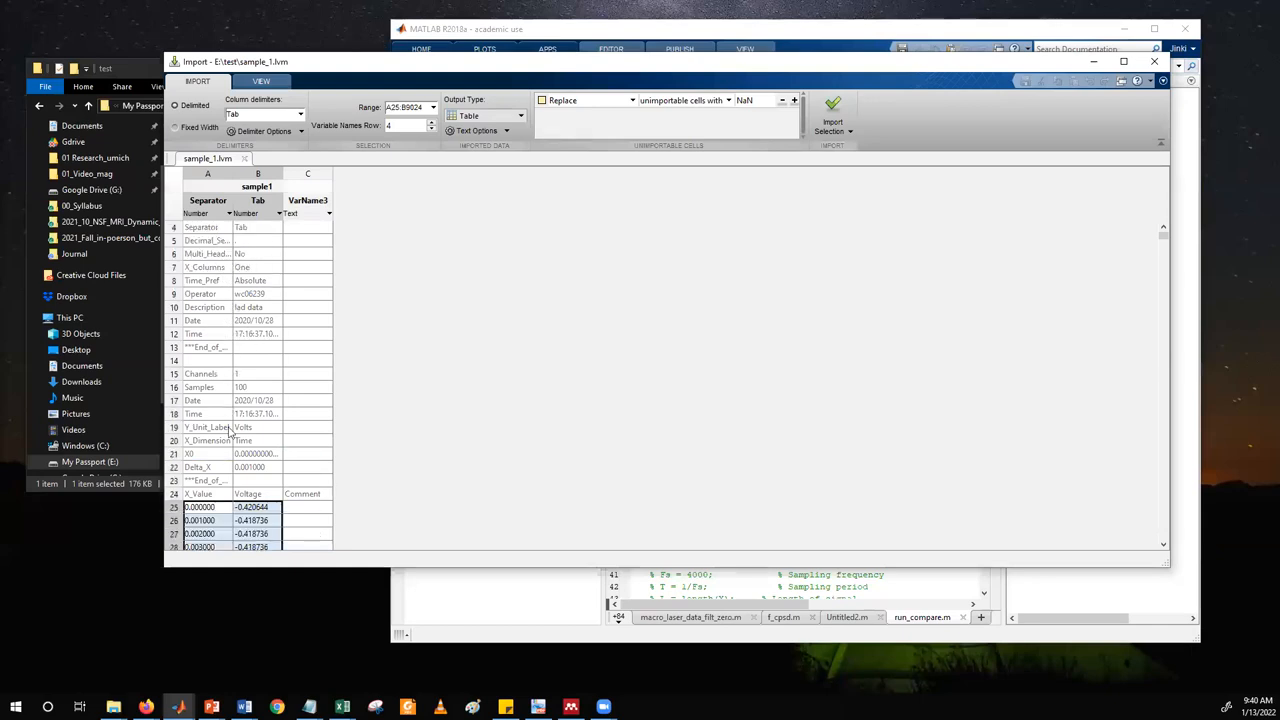
scroll(229, 430, down, 4)
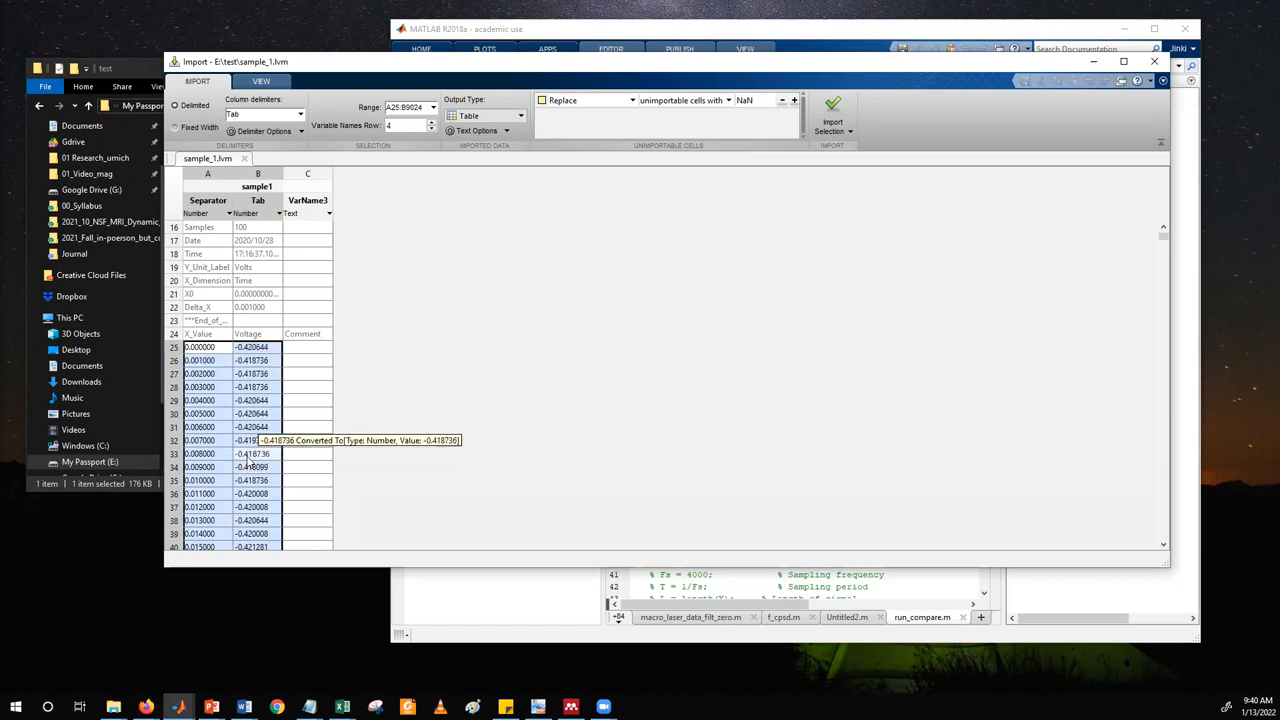
scroll(248, 467, up, 5)
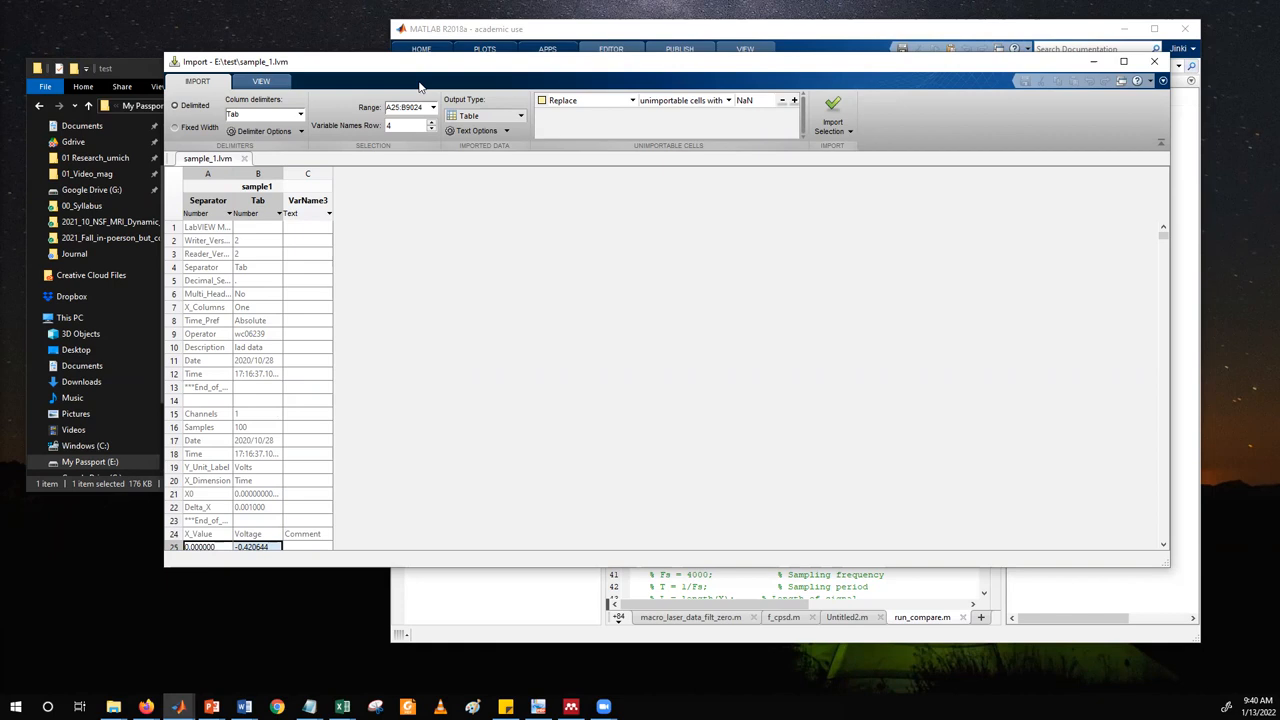
drag(420, 86, 411, 75)
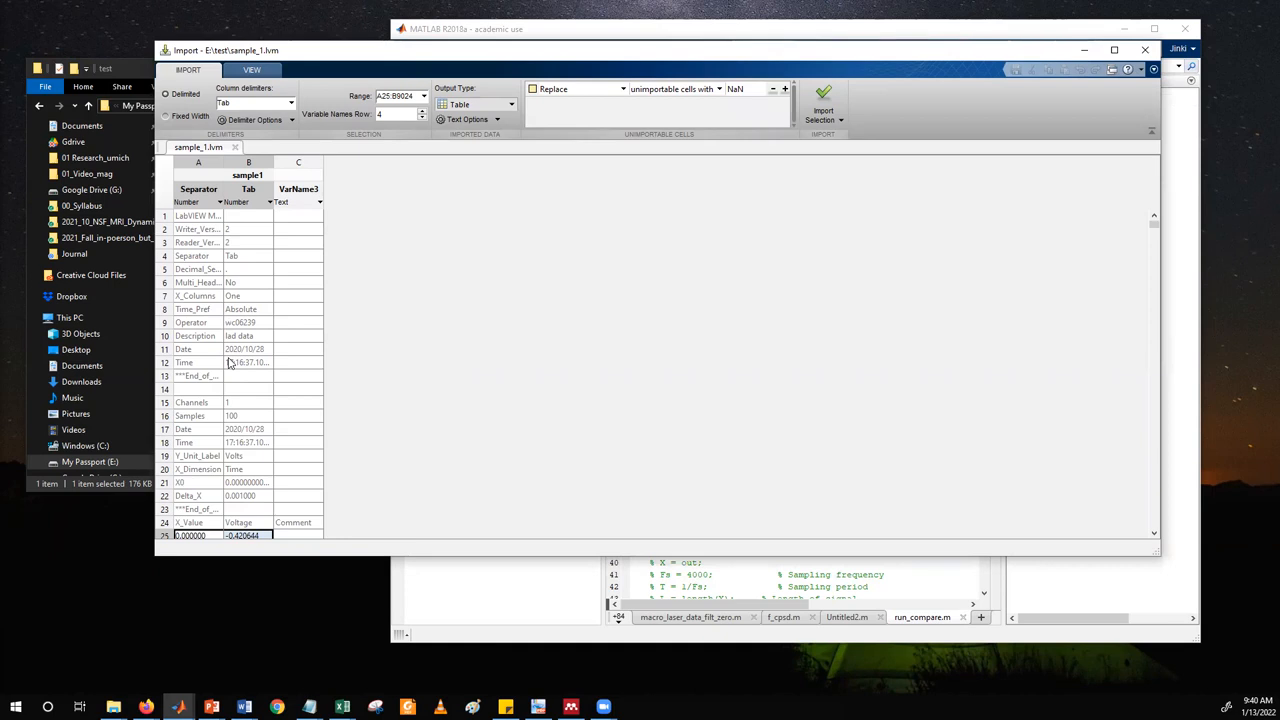
scroll(228, 363, down, 3)
scroll(228, 363, down, 3)
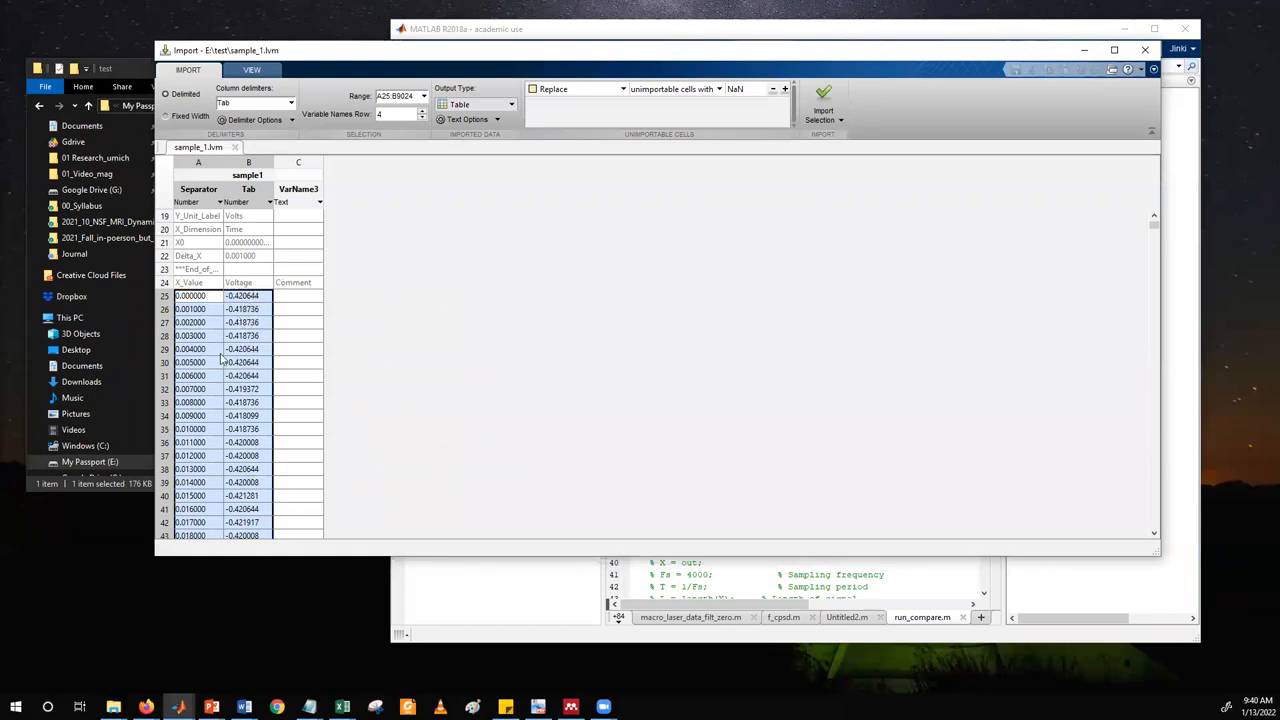
Import the selected range as a Numeric Matrix, close the import window and select sample1 in the Workspace.
click(510, 106)
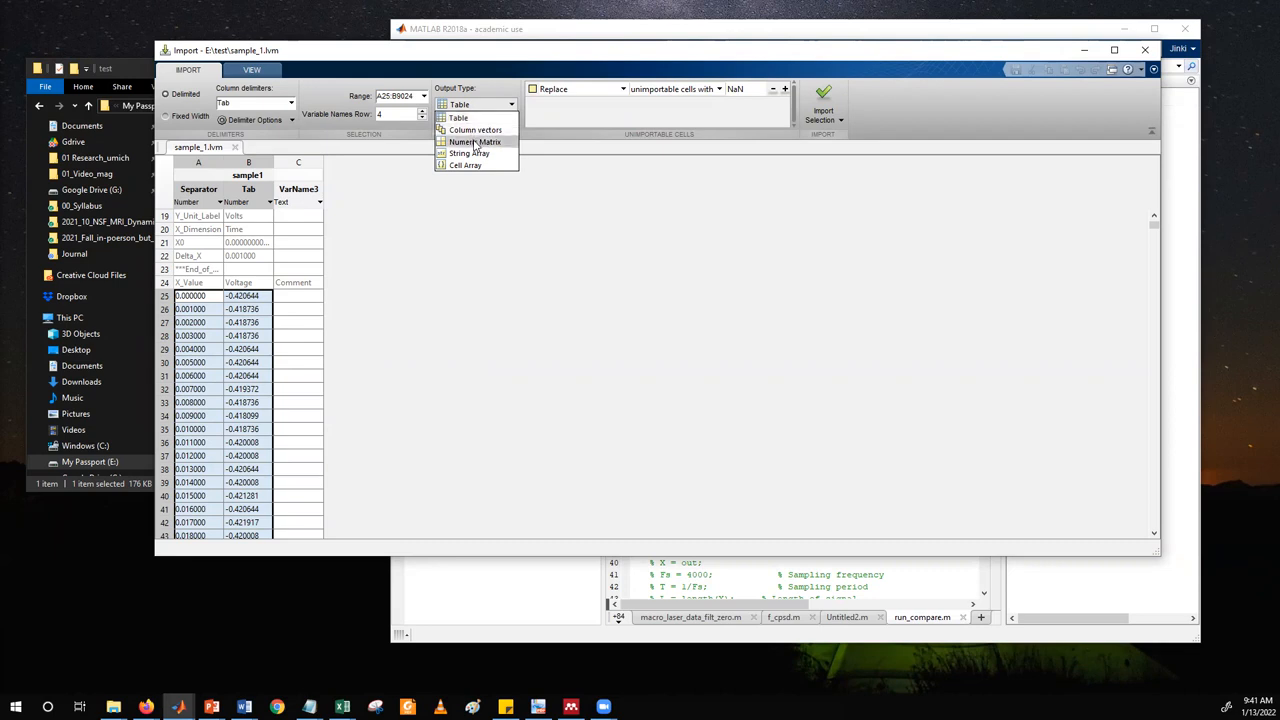
click(476, 142)
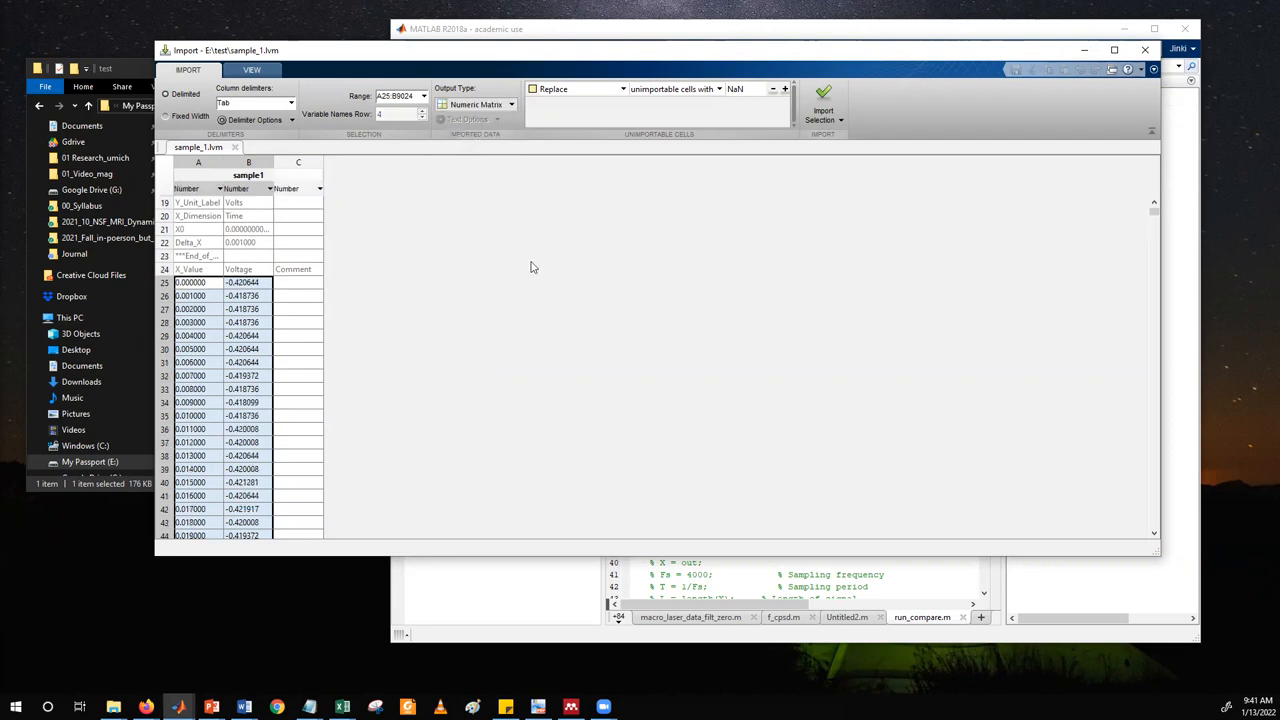
click(820, 95)
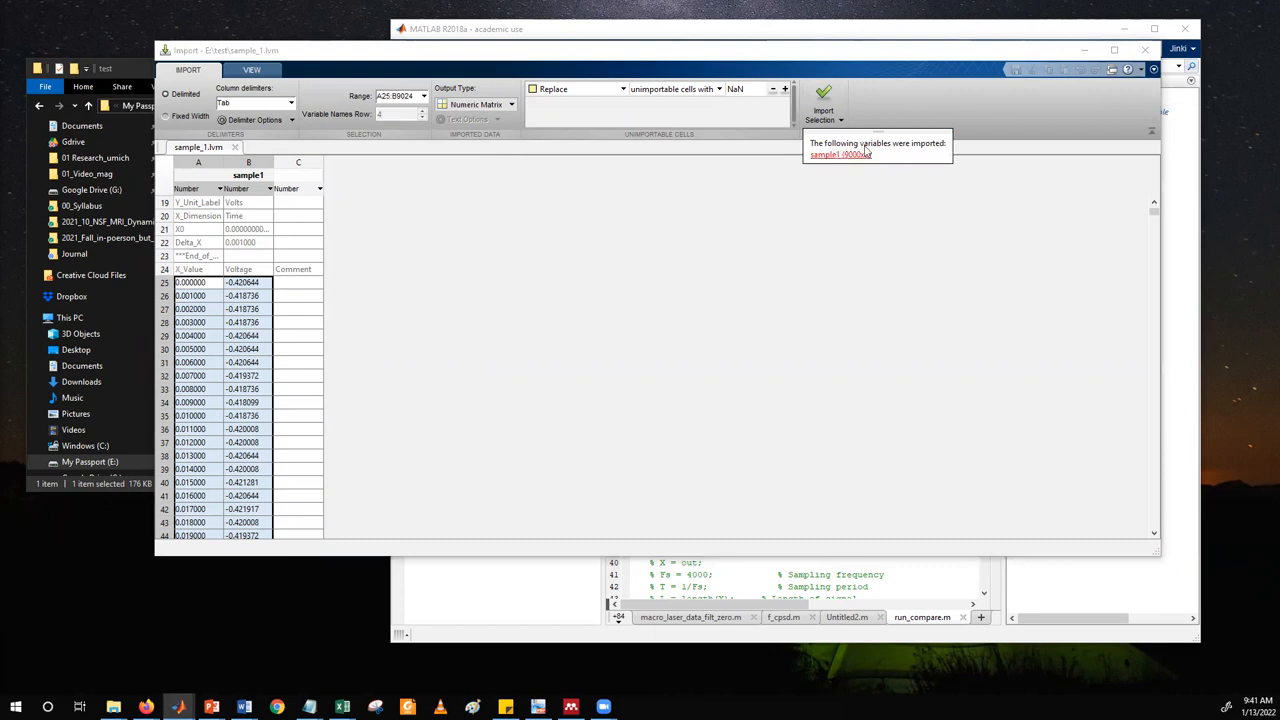
click(1145, 50)
click(1032, 113)
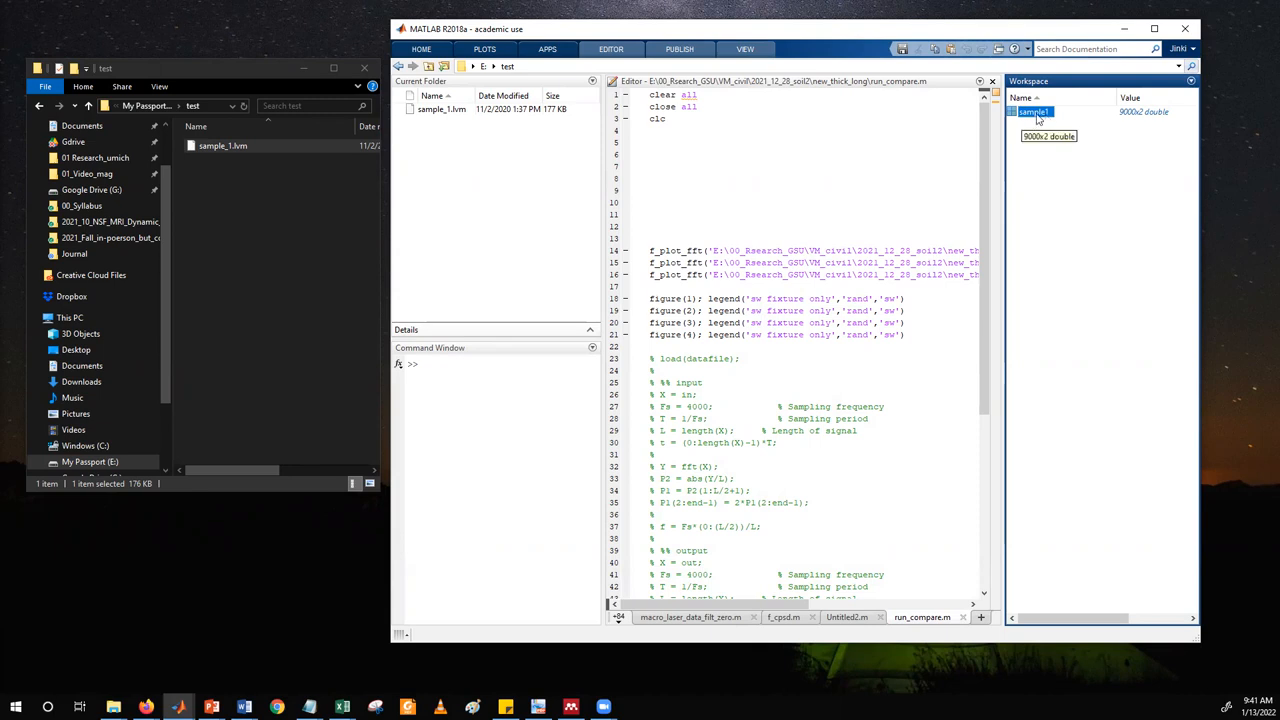
click(438, 112)
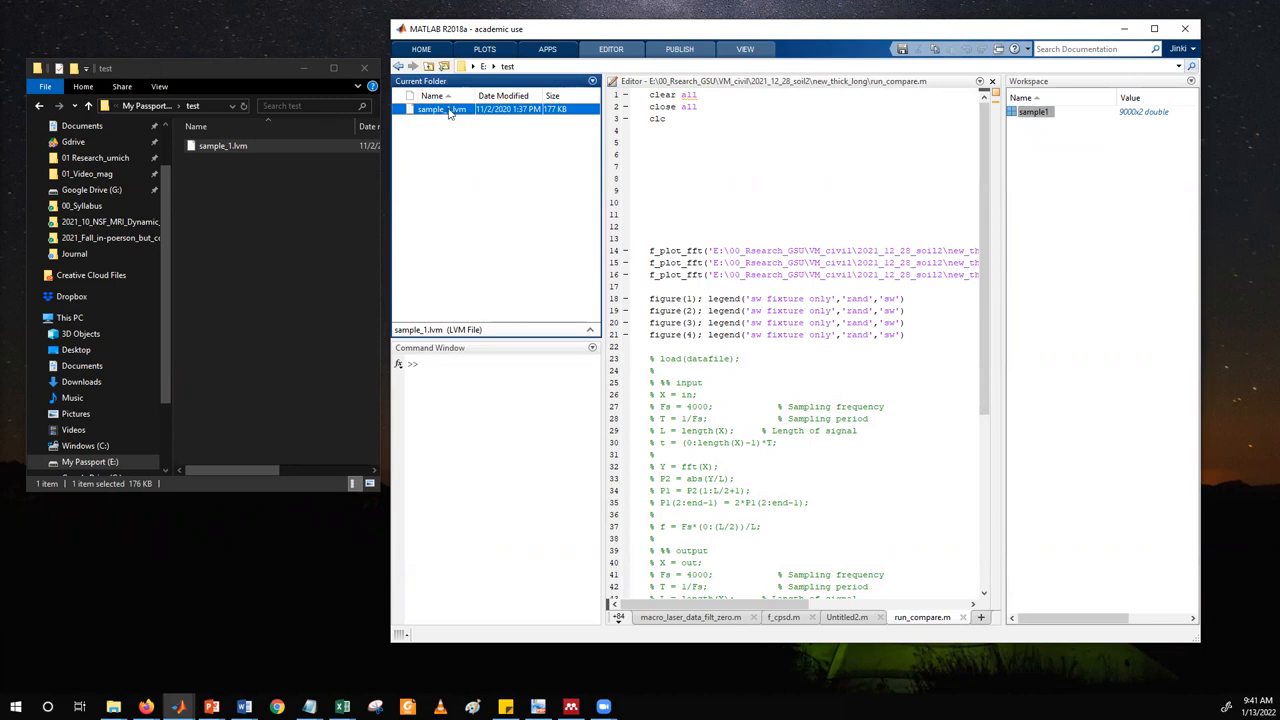
click(1042, 114)
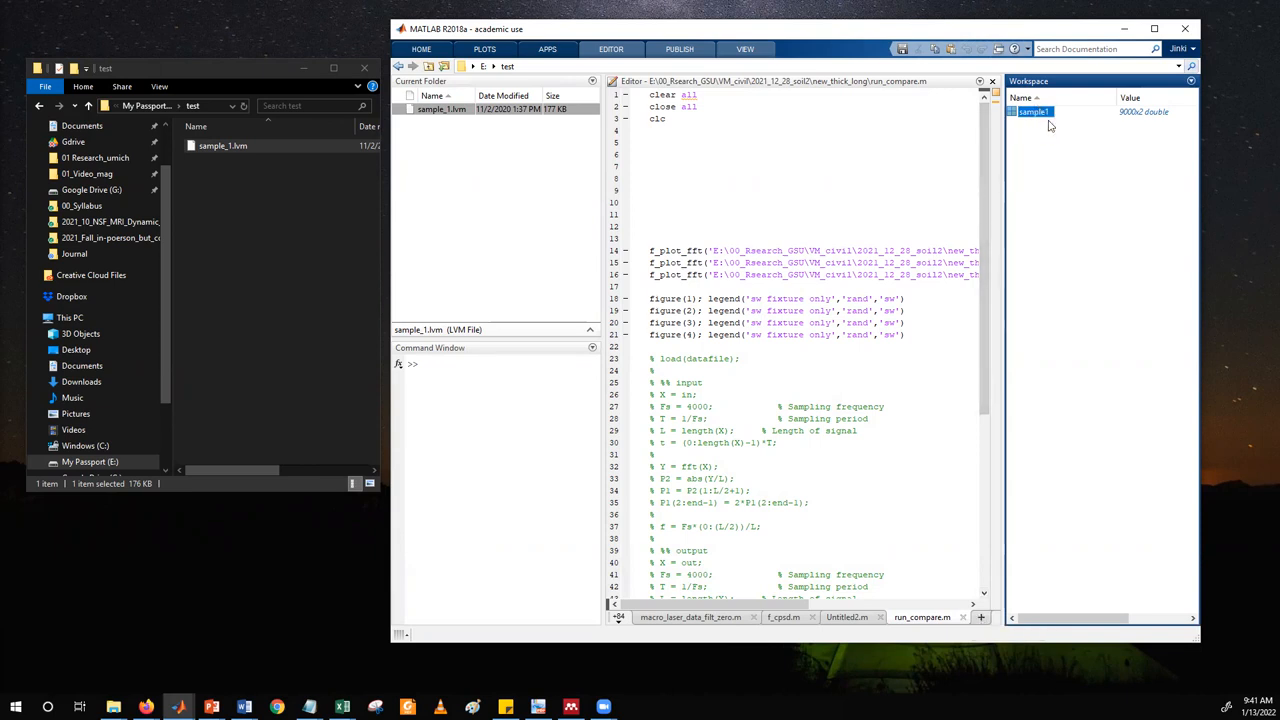
click(461, 136)
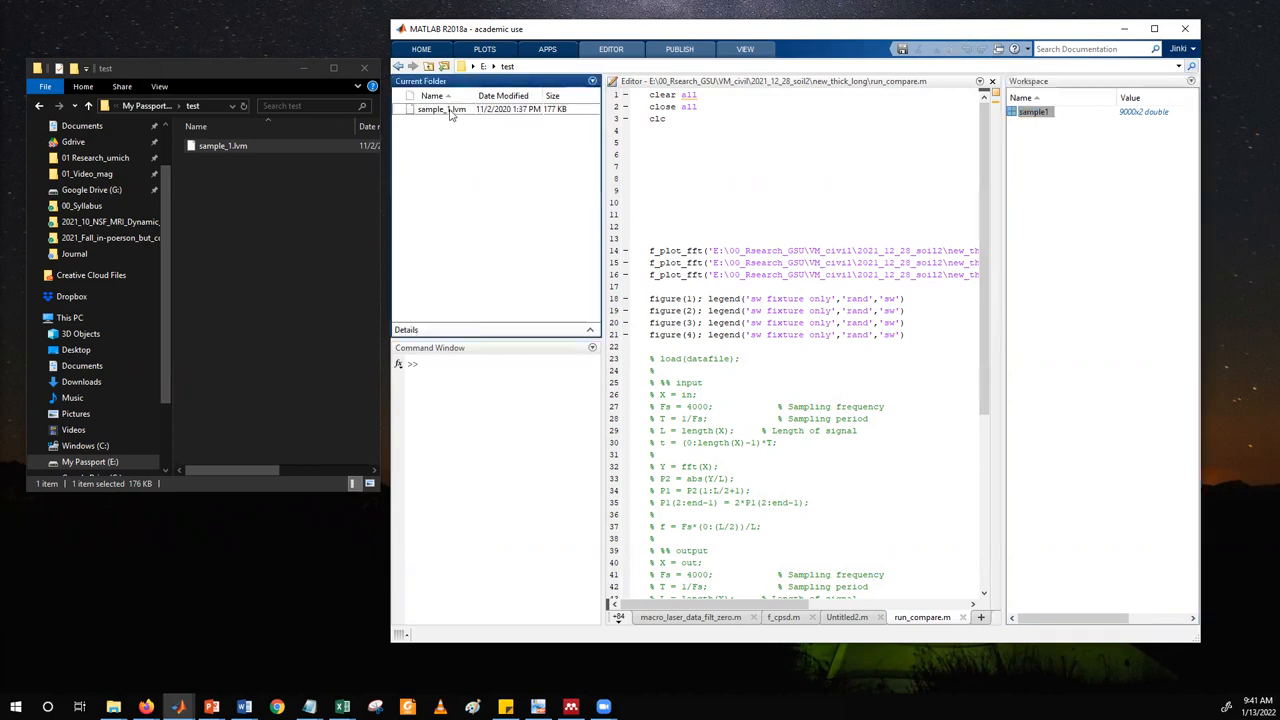
click(451, 112)
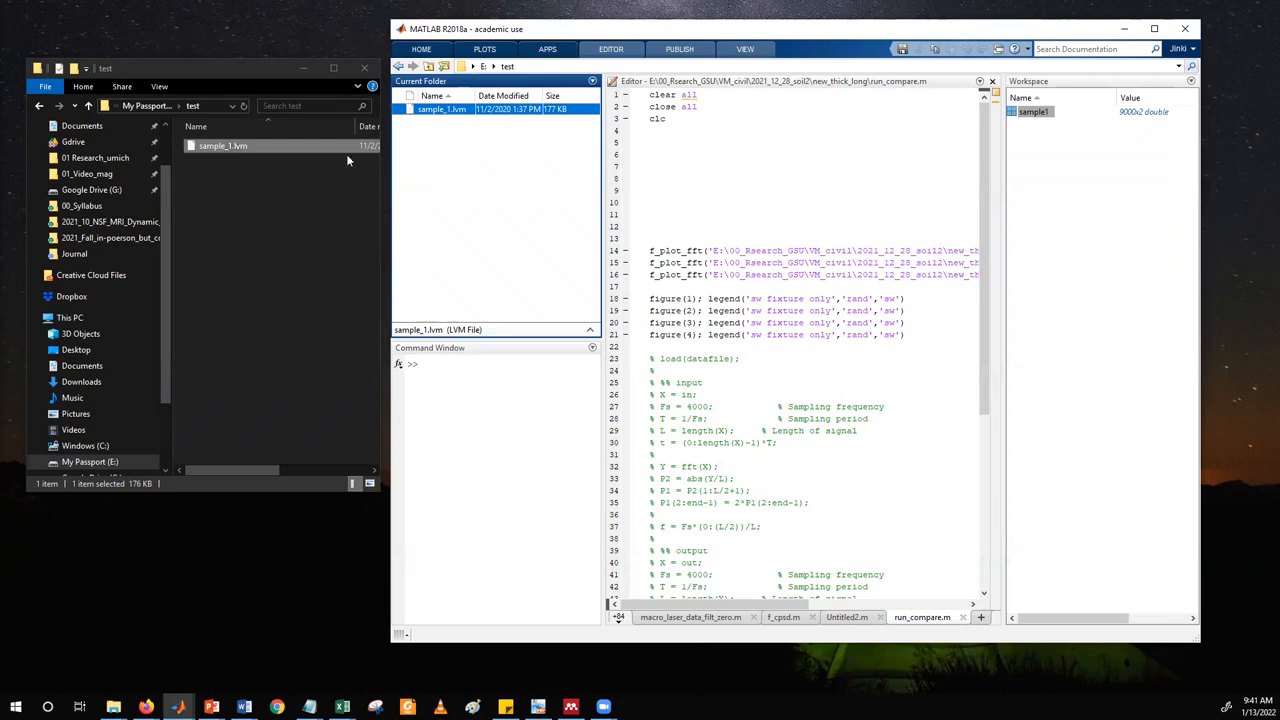
Open the import preview for sample_1.lvm from the current folder and close it without importing.
click(477, 143)
click(459, 111)
right_click(440, 117)
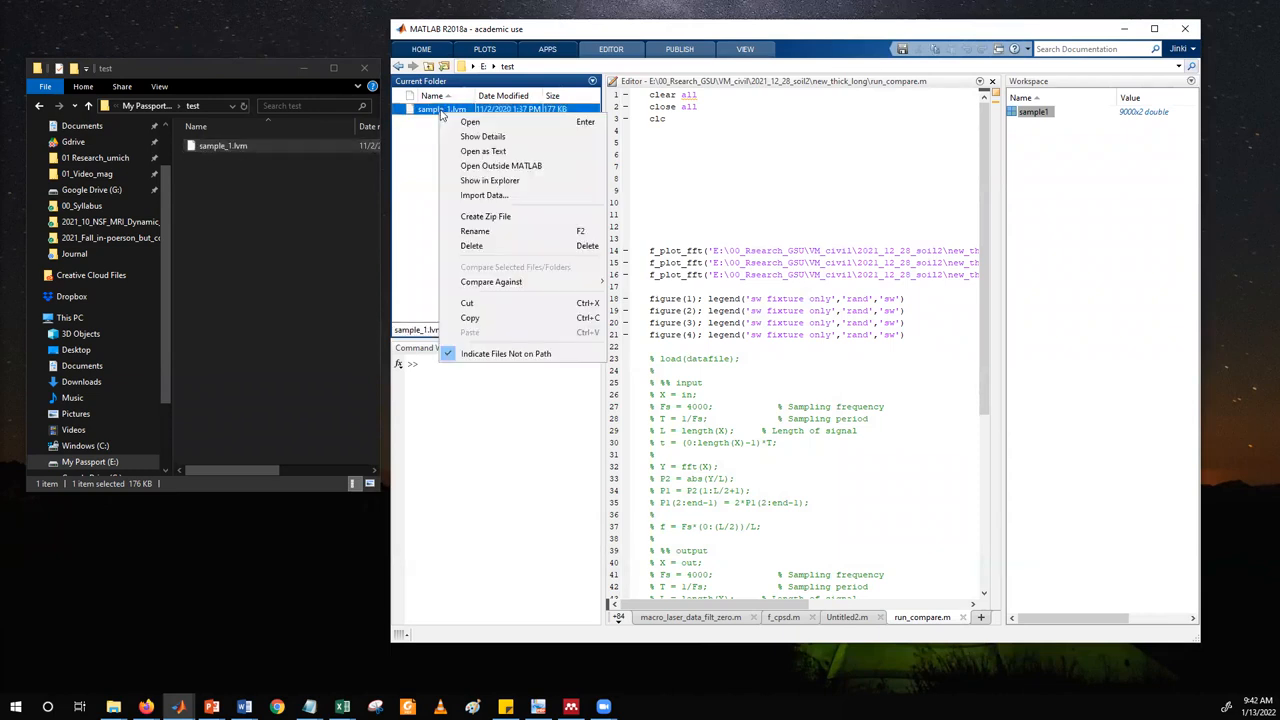
click(489, 196)
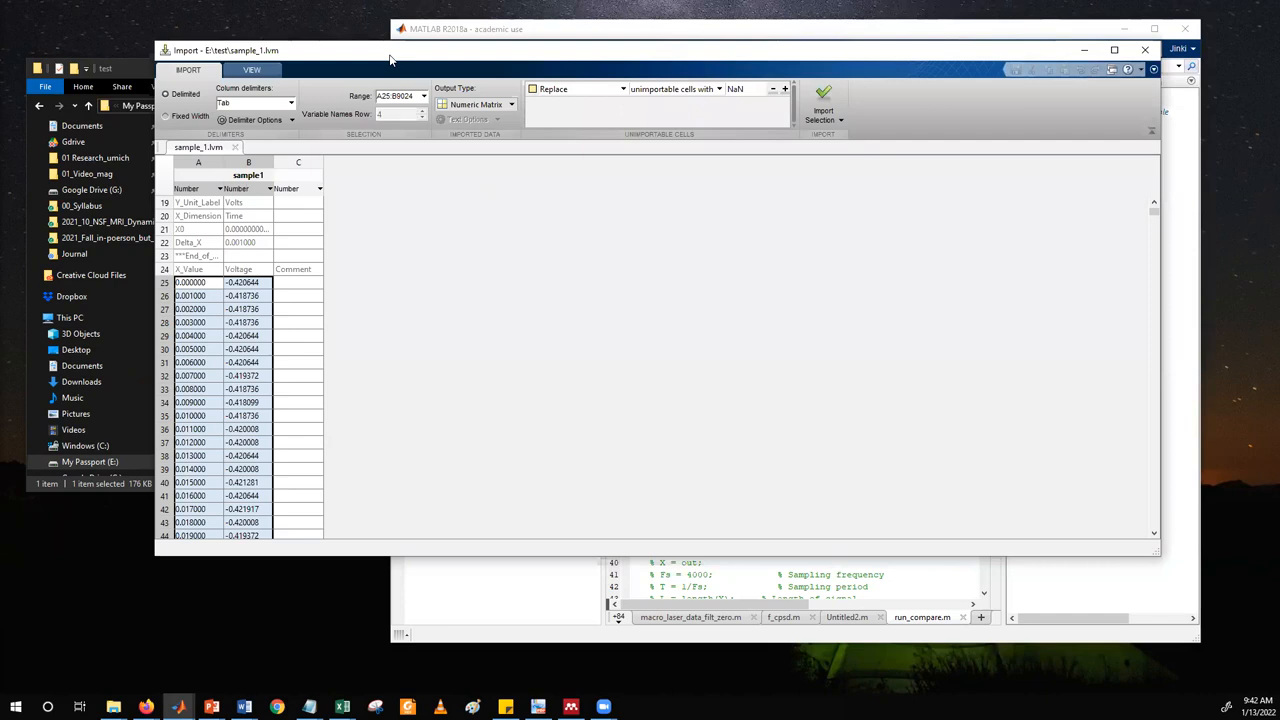
drag(390, 55, 385, 84)
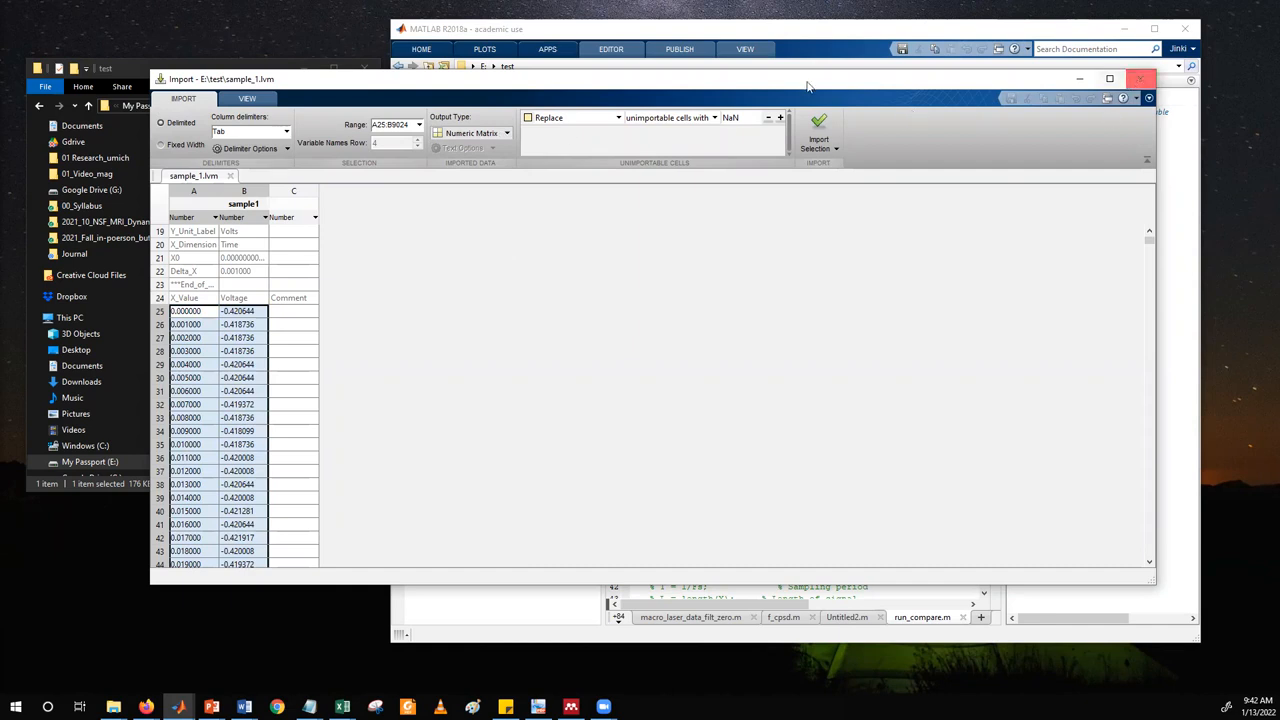
click(1140, 78)
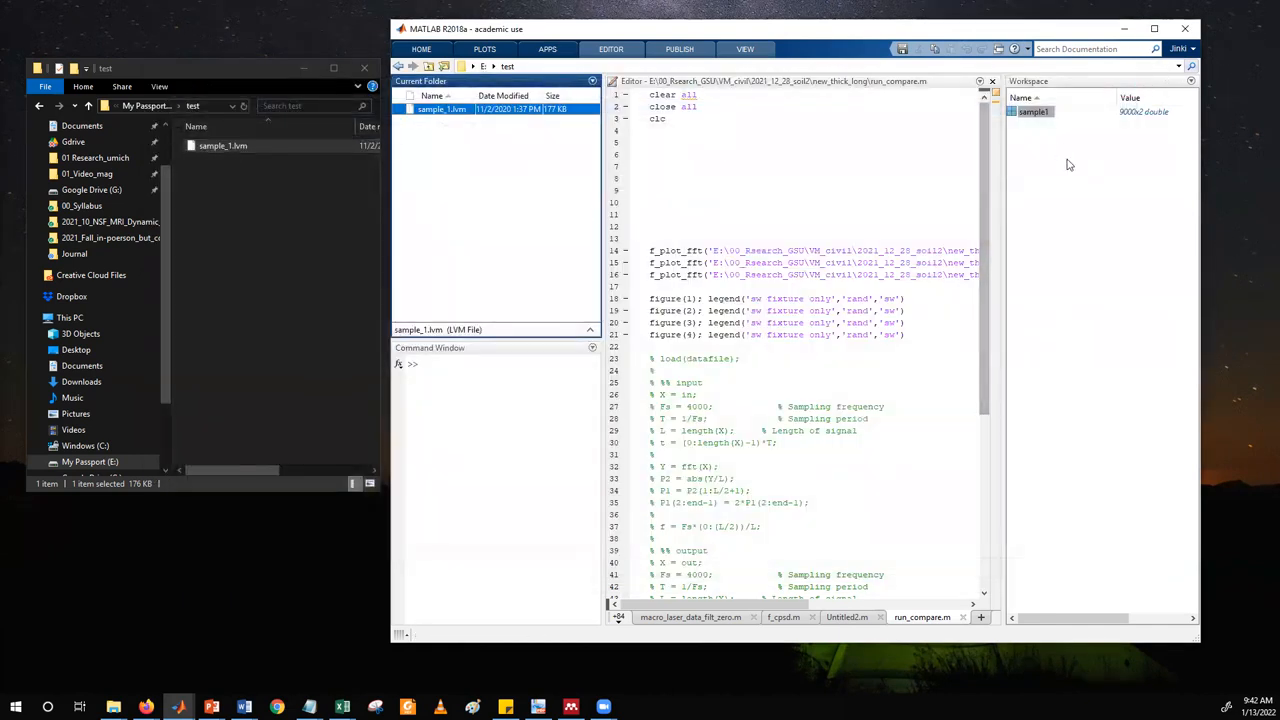
Create a new blank script in the editor.
right_click(448, 112)
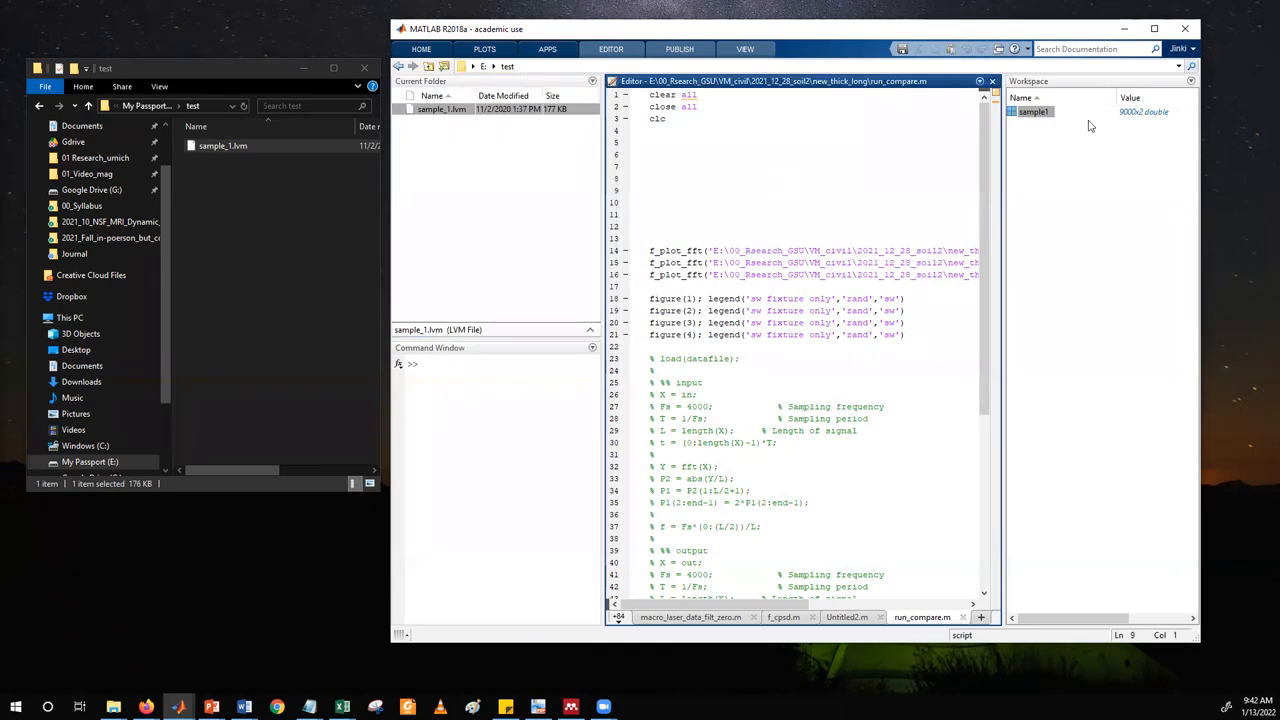
key(Up)
key(Up)
key(Up)
click(981, 617)
Open the sample1 variable's data grid and enlarge its pane, highlighting rows 1 to 18 of the first column.
click(1037, 112)
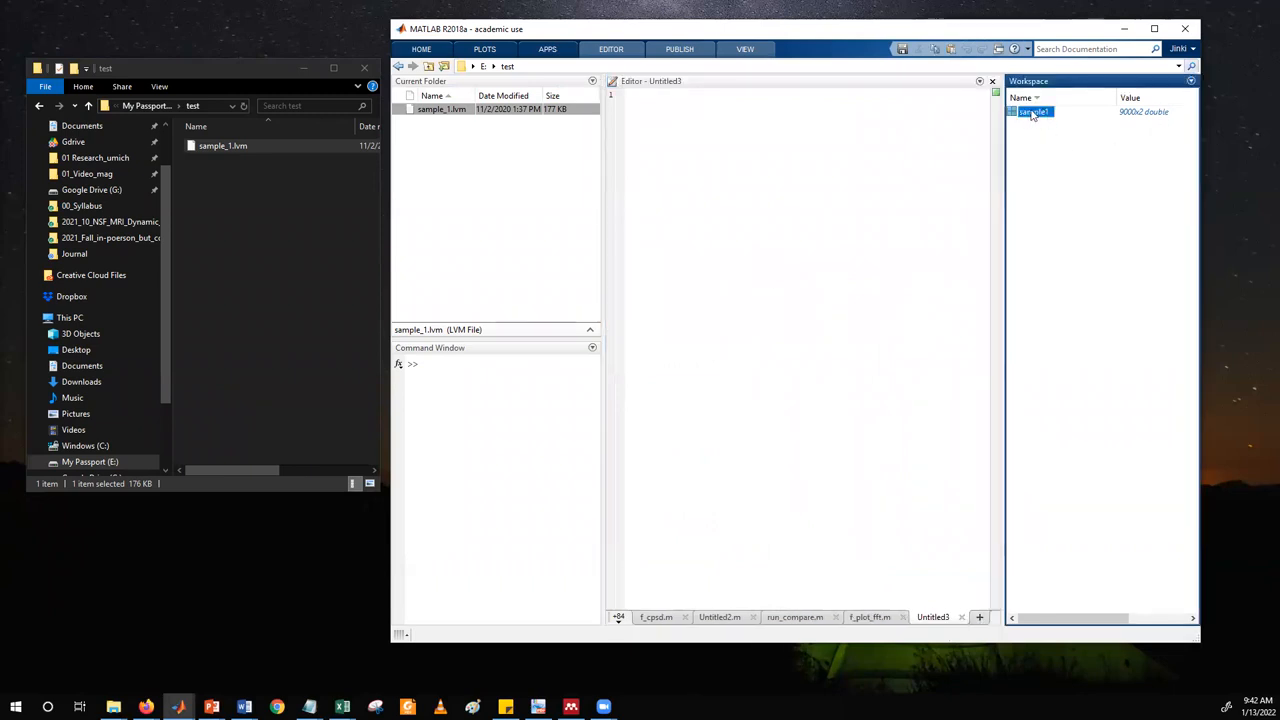
double_click(1036, 113)
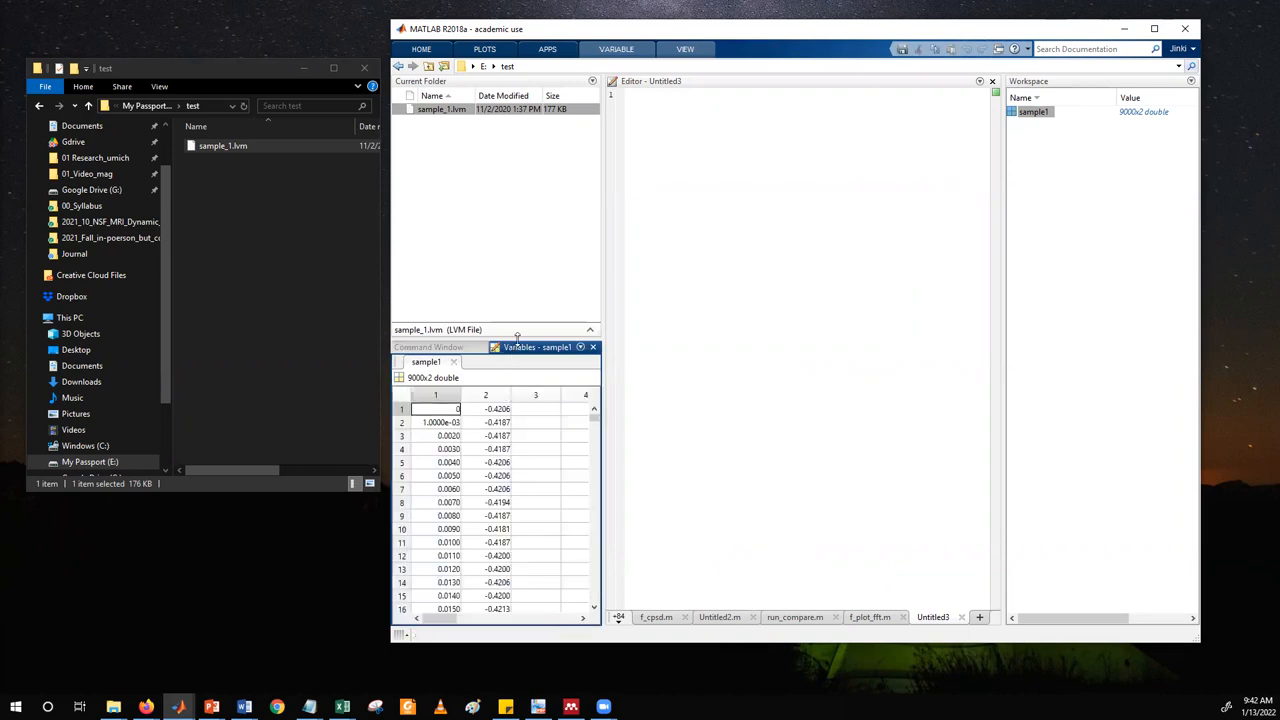
drag(518, 341, 519, 241)
drag(600, 307, 718, 300)
drag(448, 312, 435, 545)
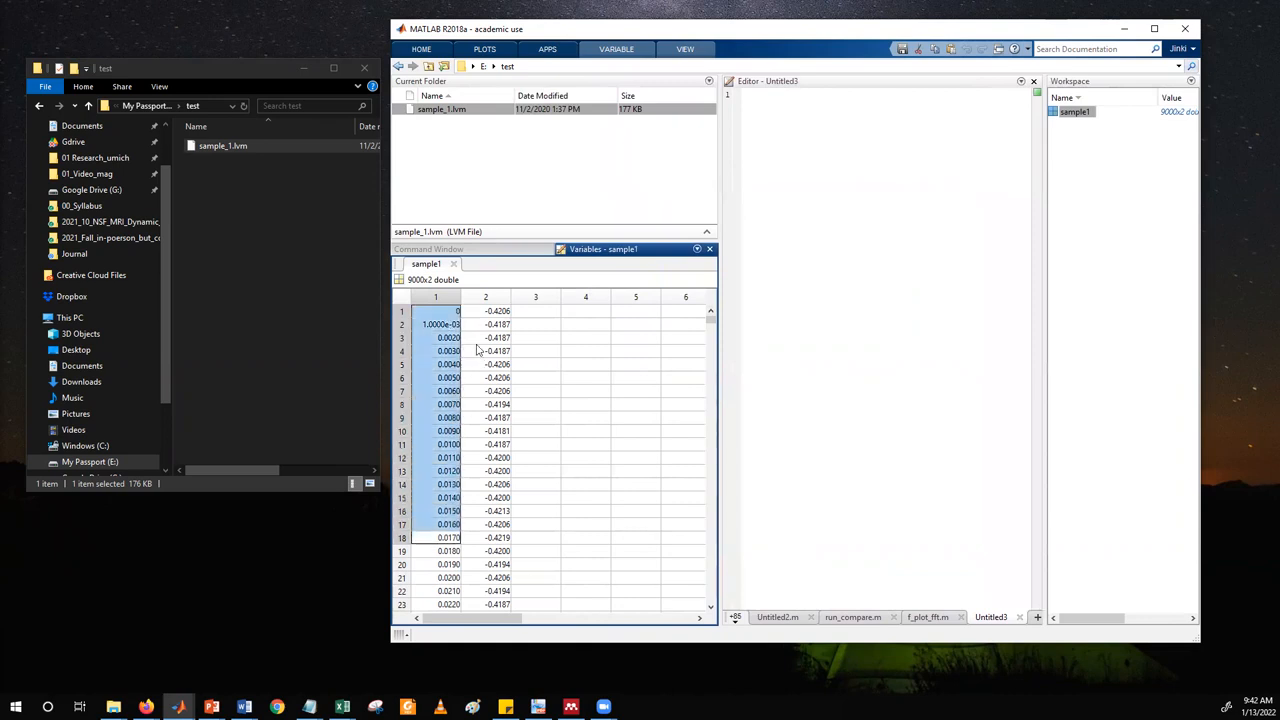
Highlight the first rows of sample1's first column, and rows 1 to 18 of its second column, to examine the data.
drag(480, 314, 479, 505)
drag(449, 313, 440, 580)
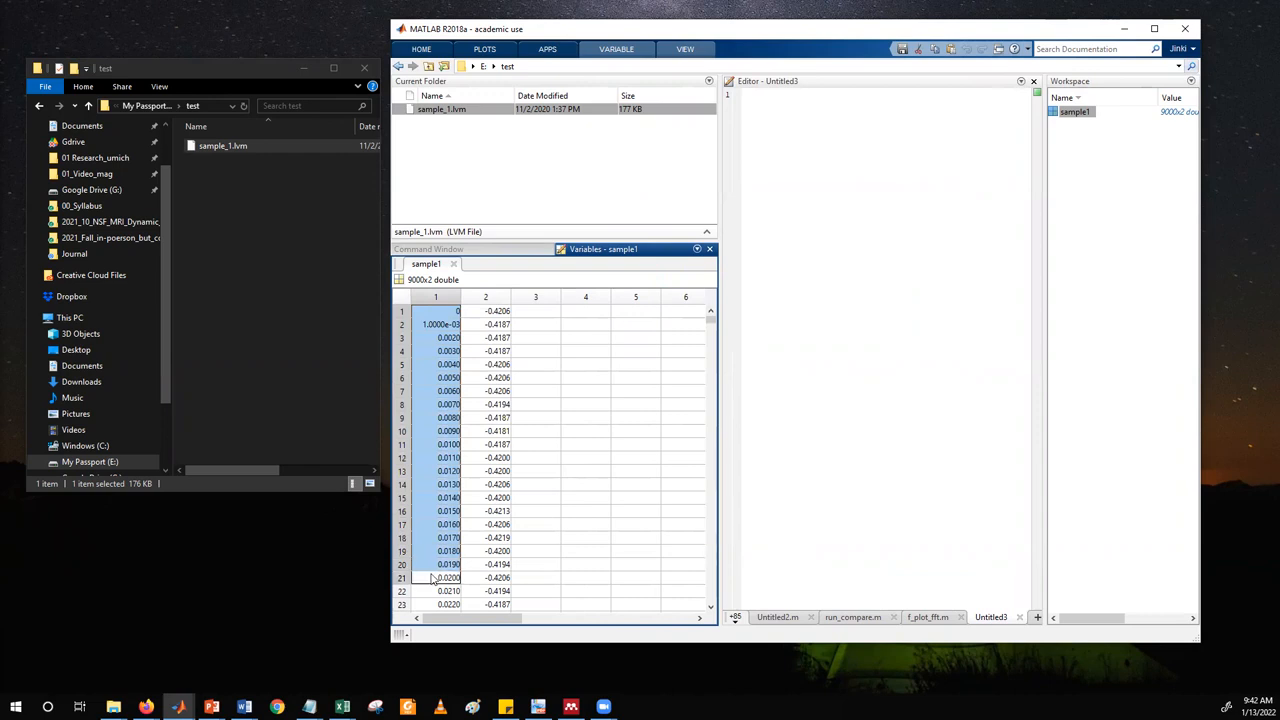
drag(497, 314, 493, 548)
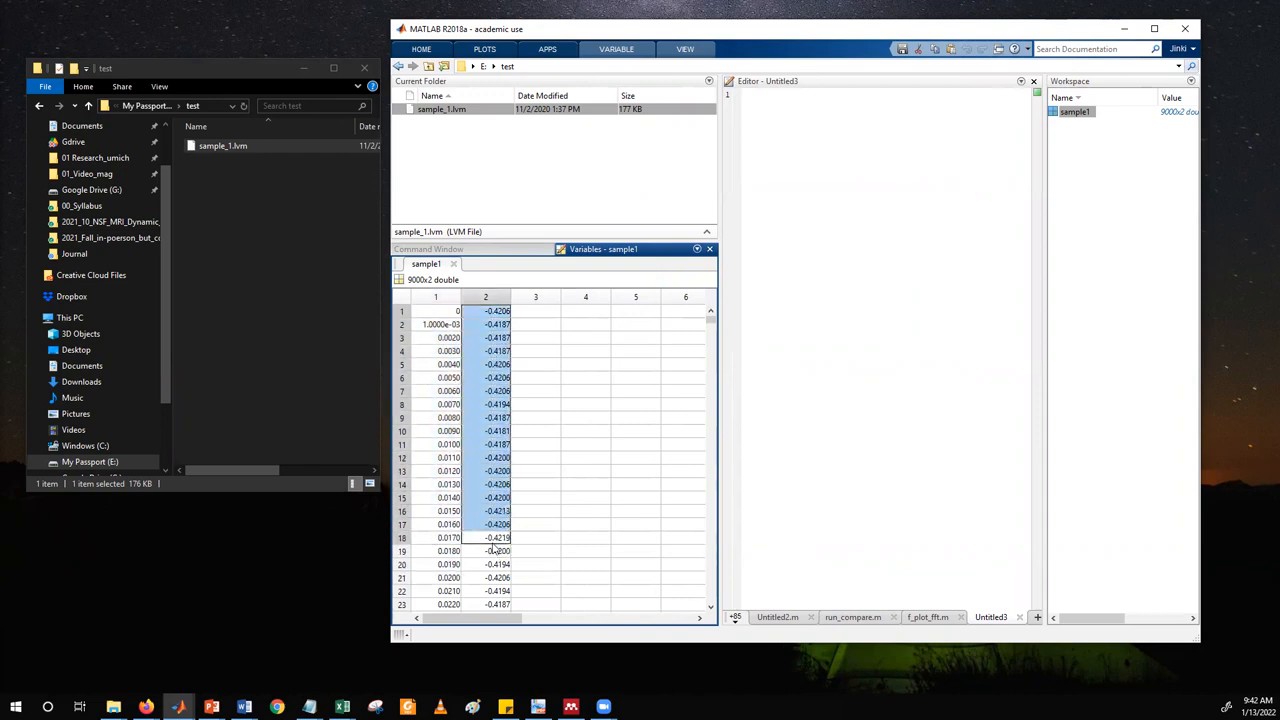
Widen the editor pane and insert blank lines at the start of the untitled script.
click(864, 225)
drag(720, 248, 605, 248)
key(Return)
key(Return)
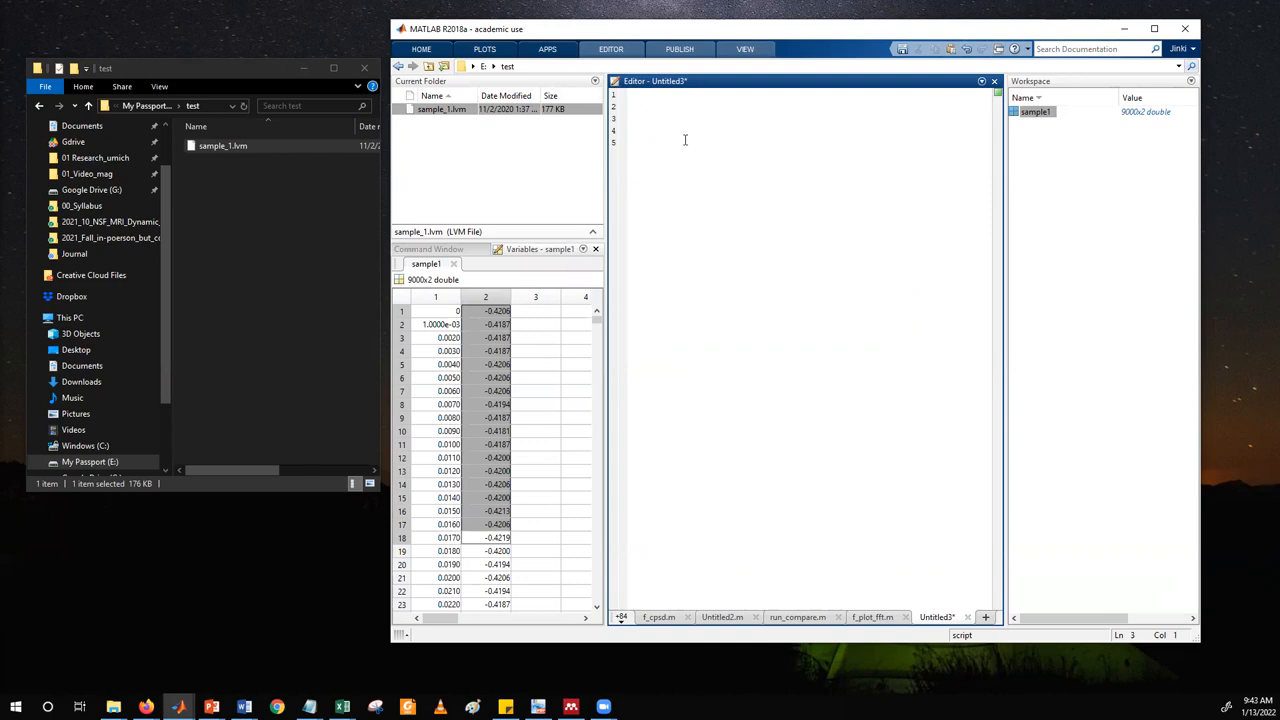
Write the line t = sample1(:,1); on line 3 to assign the first data column to t.
text(sample1(:,1))
key(Left)
key(shift+Left)
key(shift+Left)
key(shift+Left)
key(Left)
key(Right)
key(shift+Right)
key(End)
key(shift+Left)
key(shift+Left)
key(shift+Left)
key(shift+Left)
key(shift+Left)
key(Left)
key(shift+Left)
key(shift+Left)
key(shift+Left)
key(shift+Left)
key(shift+Left)
key(shift+Left)
key(shift+Left)
key(Left)
text(= t val =)
Add the line val = sample1(:,2); below by reusing the first assignment's expression with column index 2.
key(Up)
key(shift+End)
key(ctrl+c)
key(Down)
key(End)
key(ctrl+v)
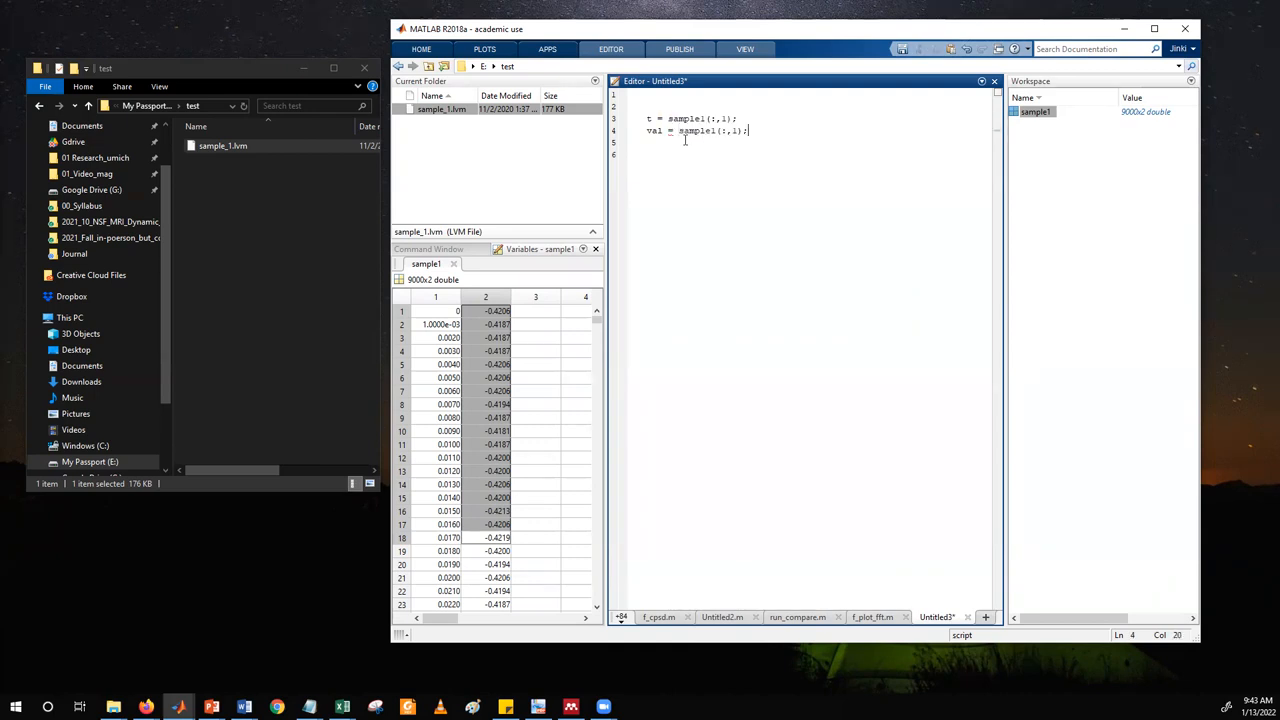
key(shift+Right)
text(2)
key(Left)
key(Left)
key(shift+Left)
key(Right)
key(Right)
key(shift+Right)
key(Left)
key(Right)
Examine the second column of sample1 and the val variable name in the script.
click(505, 378)
drag(490, 311, 485, 557)
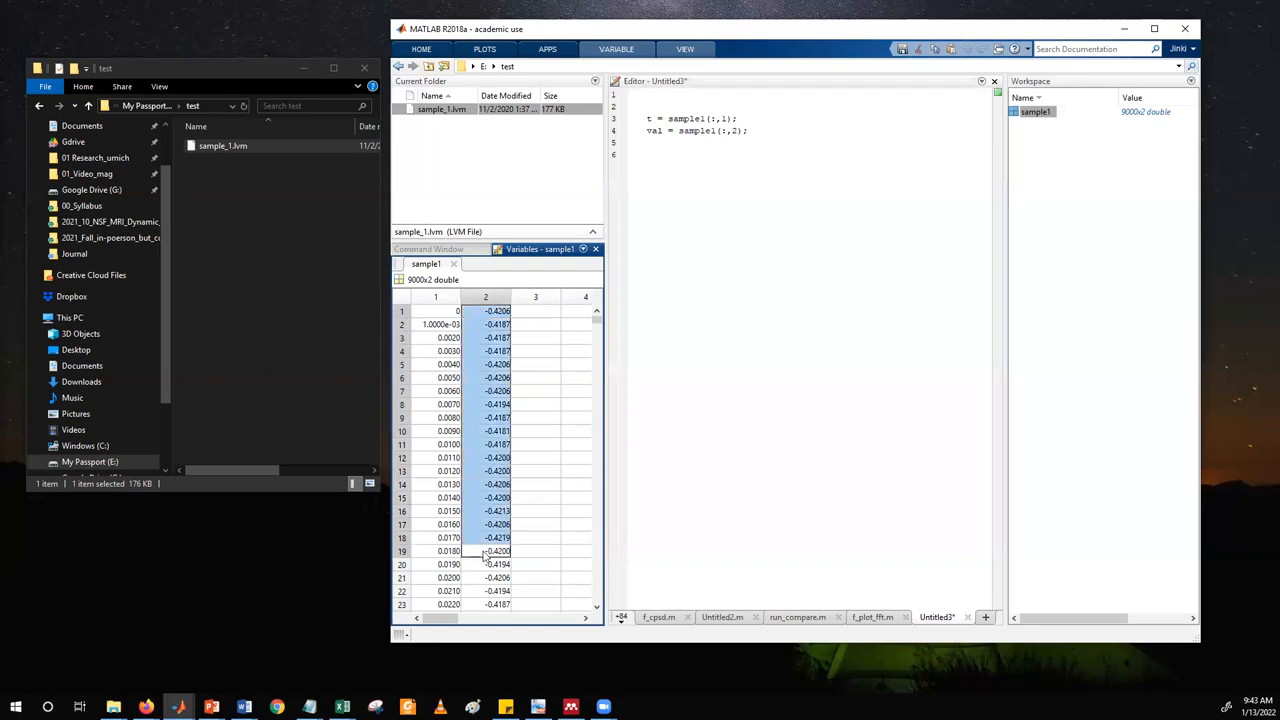
double_click(654, 131)
click(789, 133)
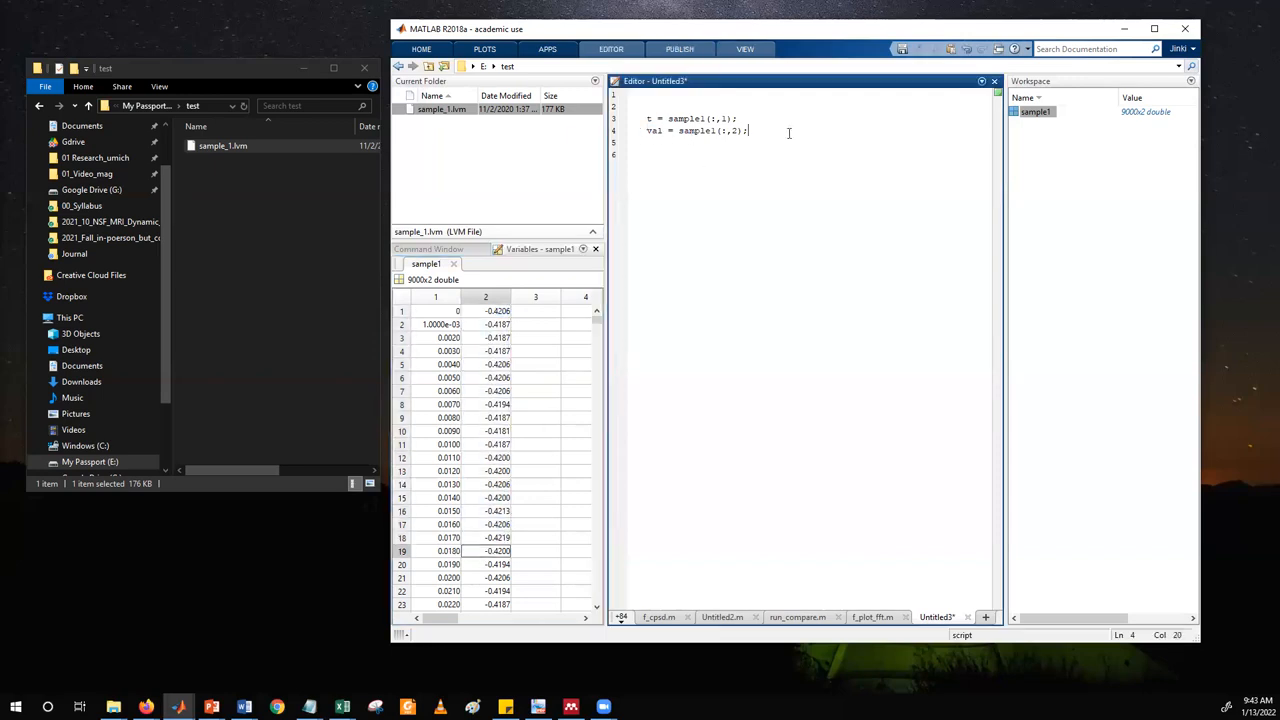
Add the commands figure; and plot(t,val) to the script after a blank line below the assignments.
key(Return)
key(Return)
text(figure;)
key(shift+Home)
key(End)
key(Return)
text(plot(t,val))
Run the script line t = sample1(:,1); in the Command Window.
click(446, 255)
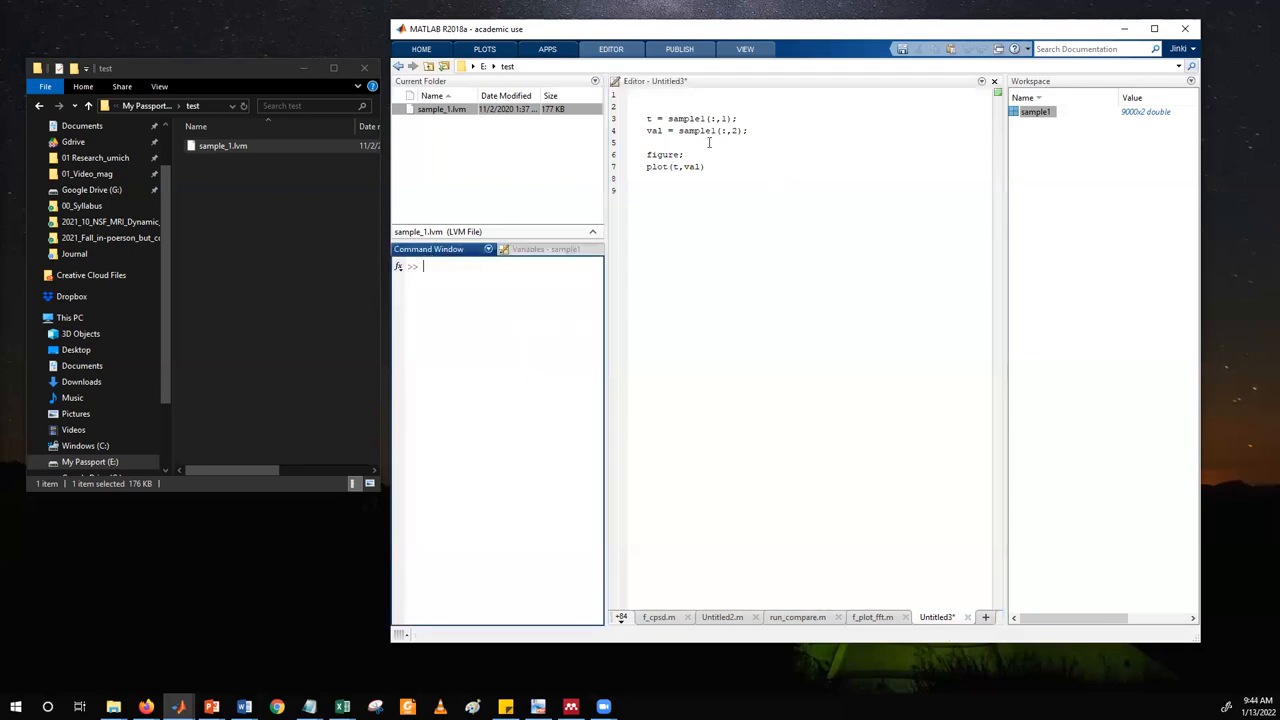
click(651, 118)
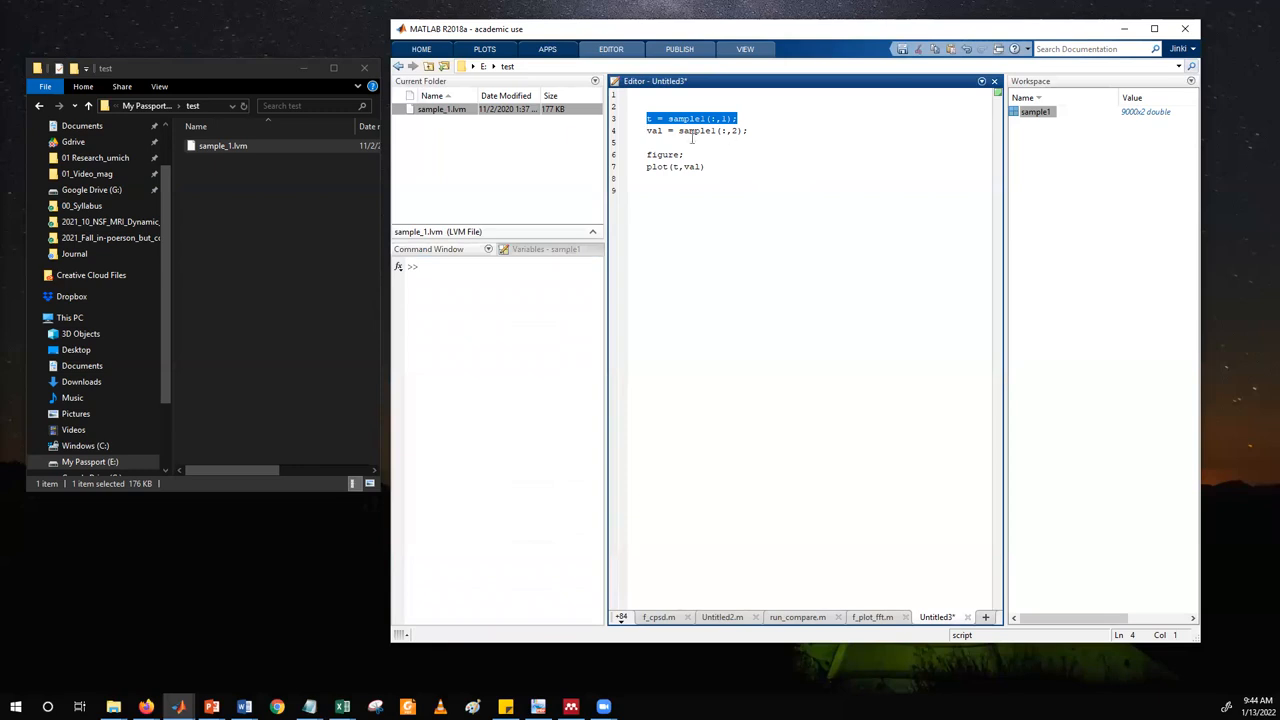
click(657, 154)
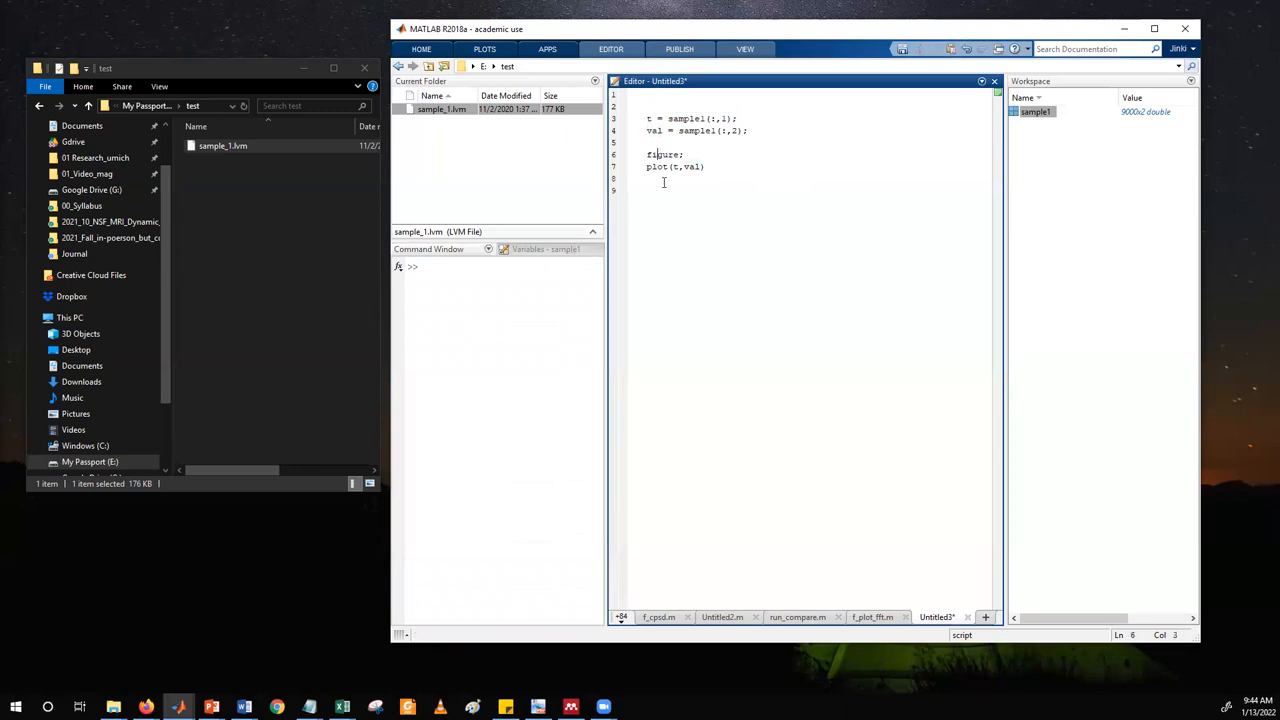
triple_click(661, 118)
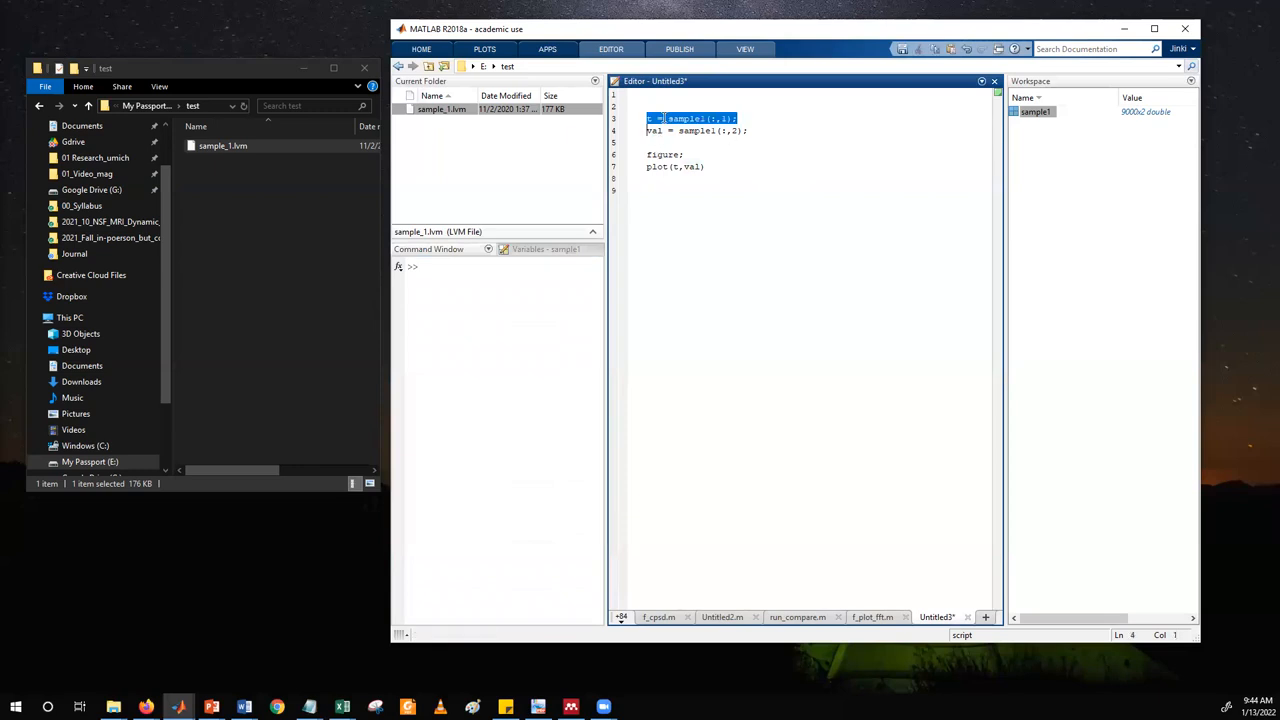
click(480, 285)
key(ctrl+v)
key(Return)
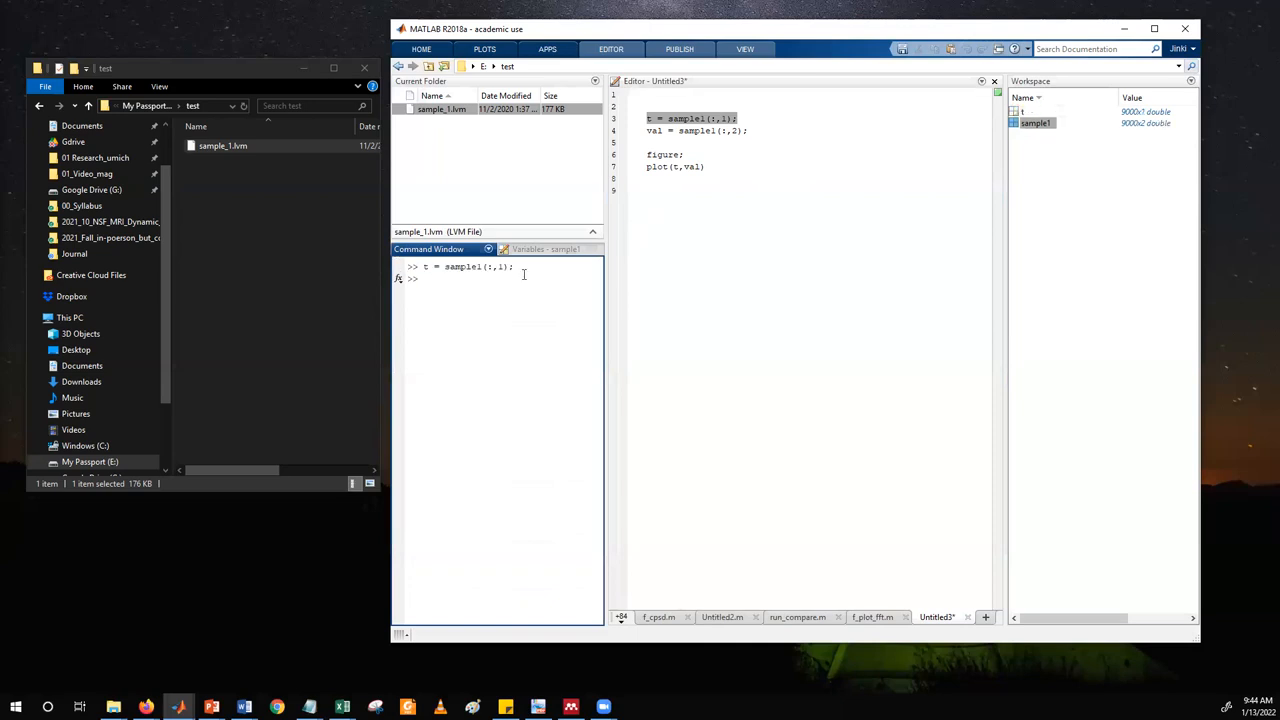
Open the variable t from the Workspace and examine its first rows.
click(1077, 186)
click(1022, 112)
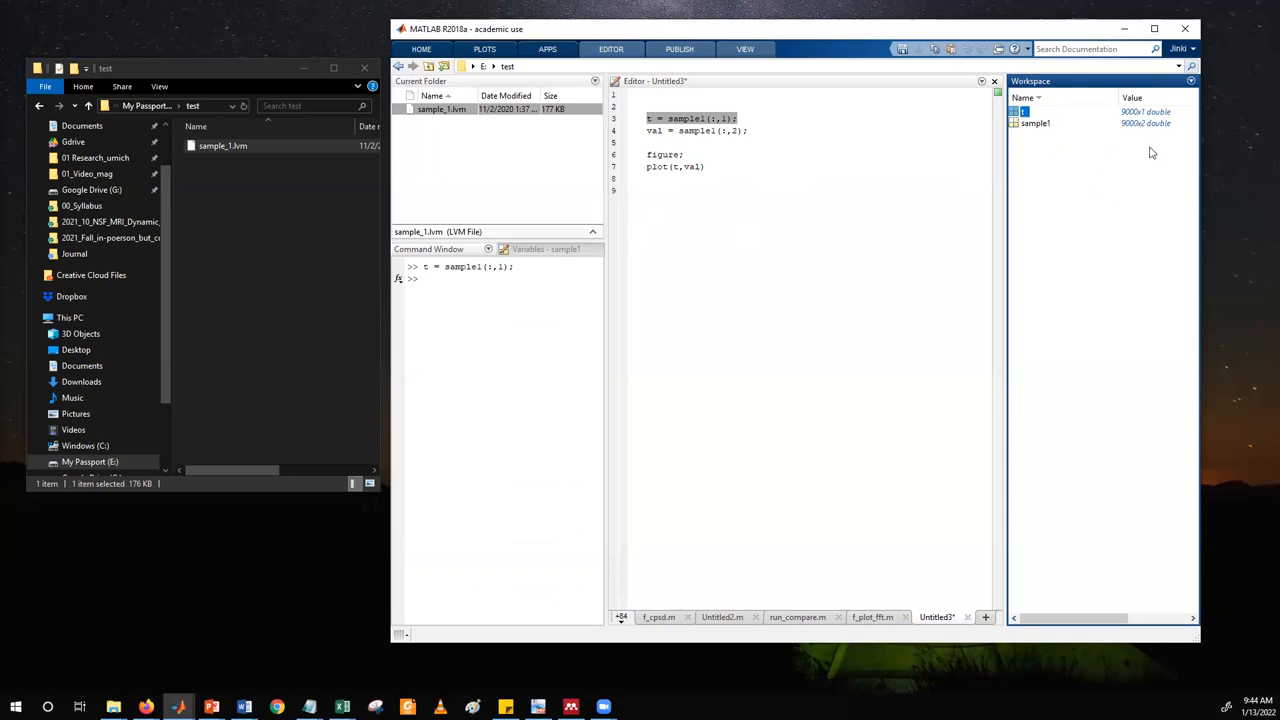
double_click(1022, 112)
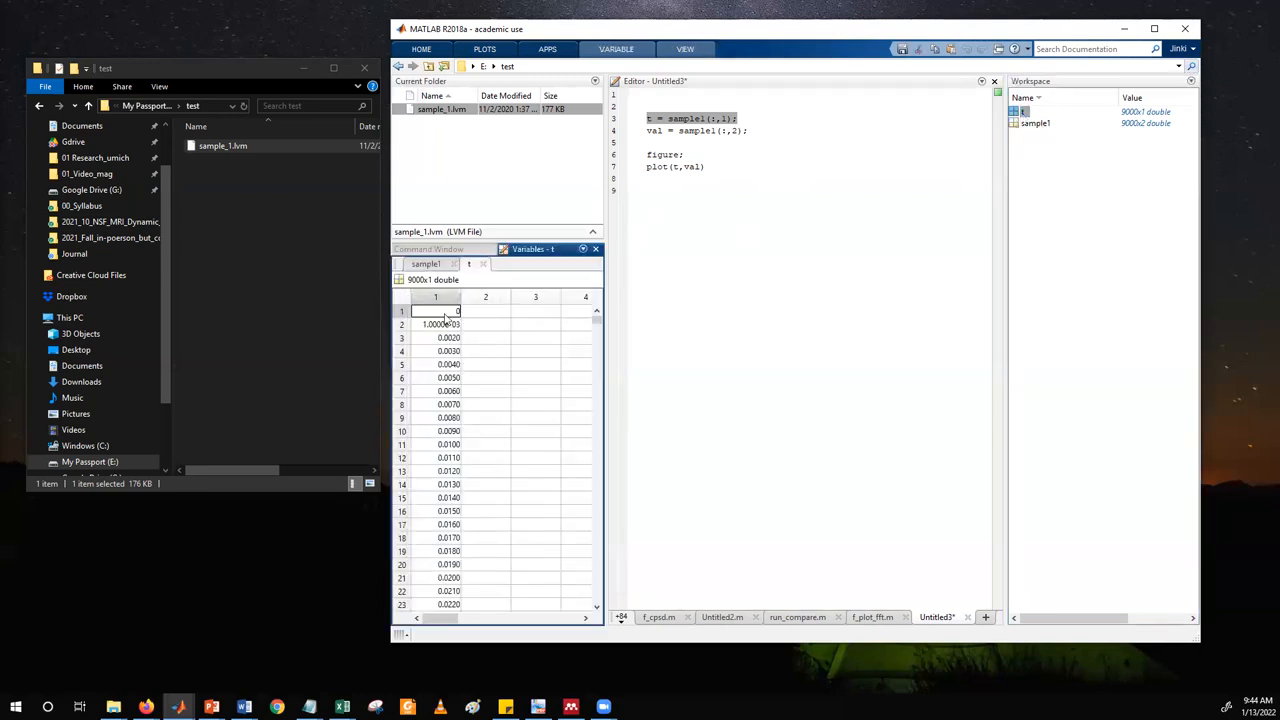
drag(446, 318, 447, 398)
drag(449, 467, 442, 513)
click(442, 513)
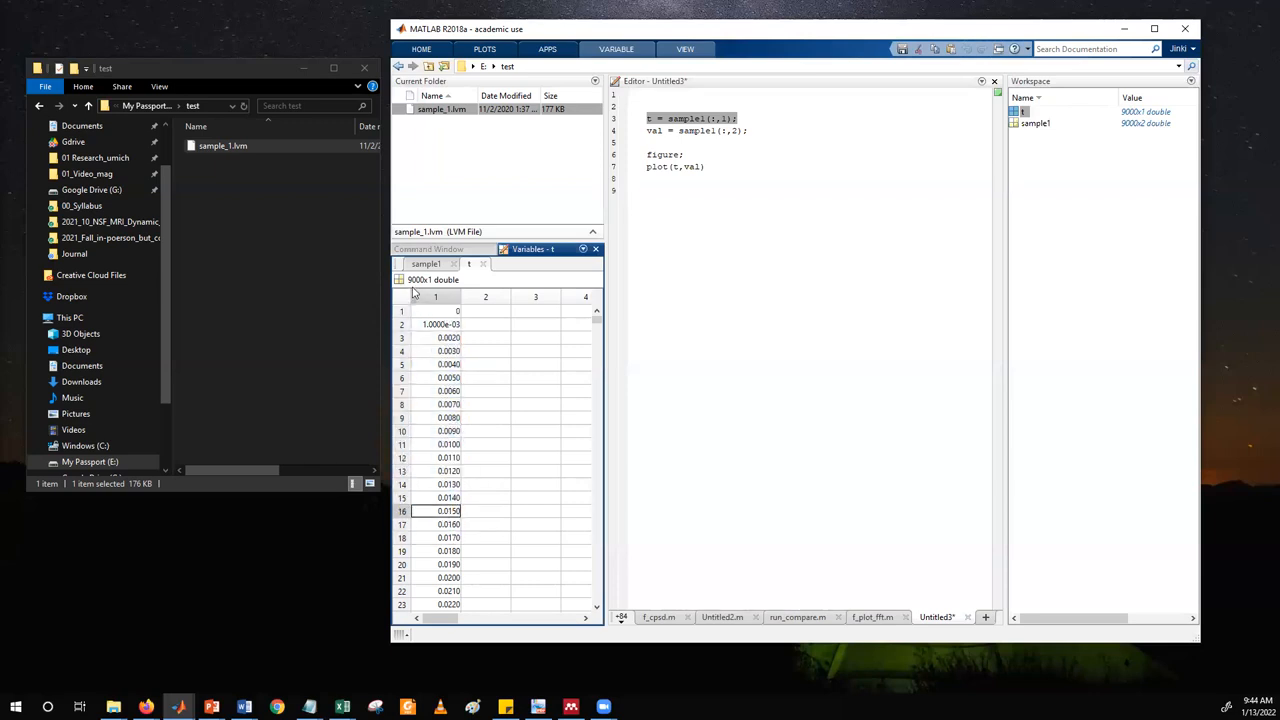
drag(440, 311, 440, 392)
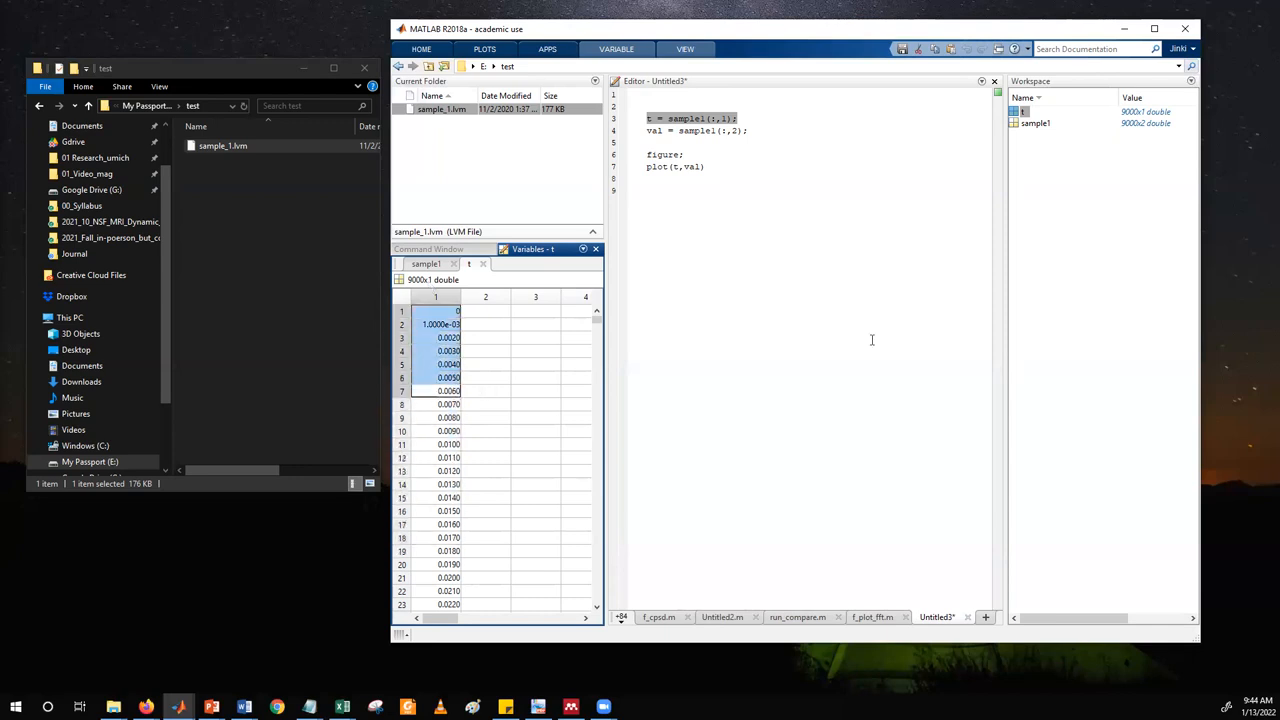
Run only the script line val = sample1(:,2);.
click(693, 132)
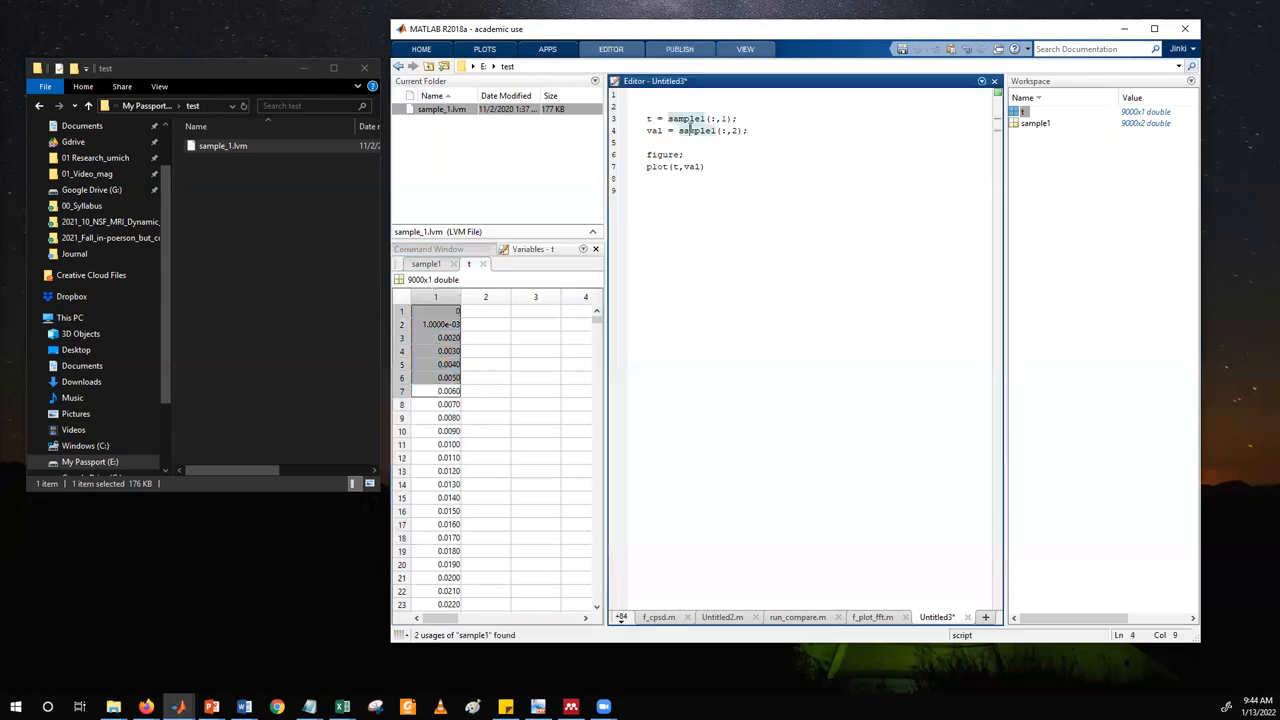
triple_click(693, 132)
key(F9)
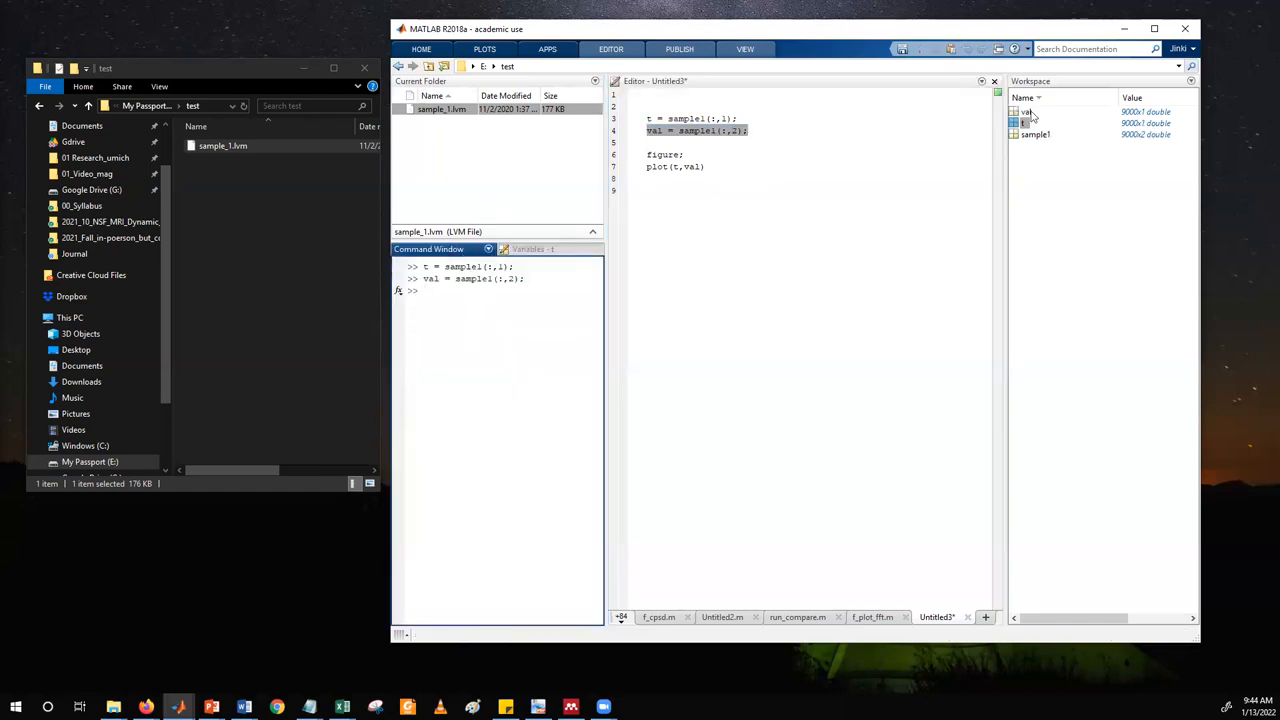
Compare the first rows of sample1's second column with the variable val and its assignment in the script.
double_click(698, 131)
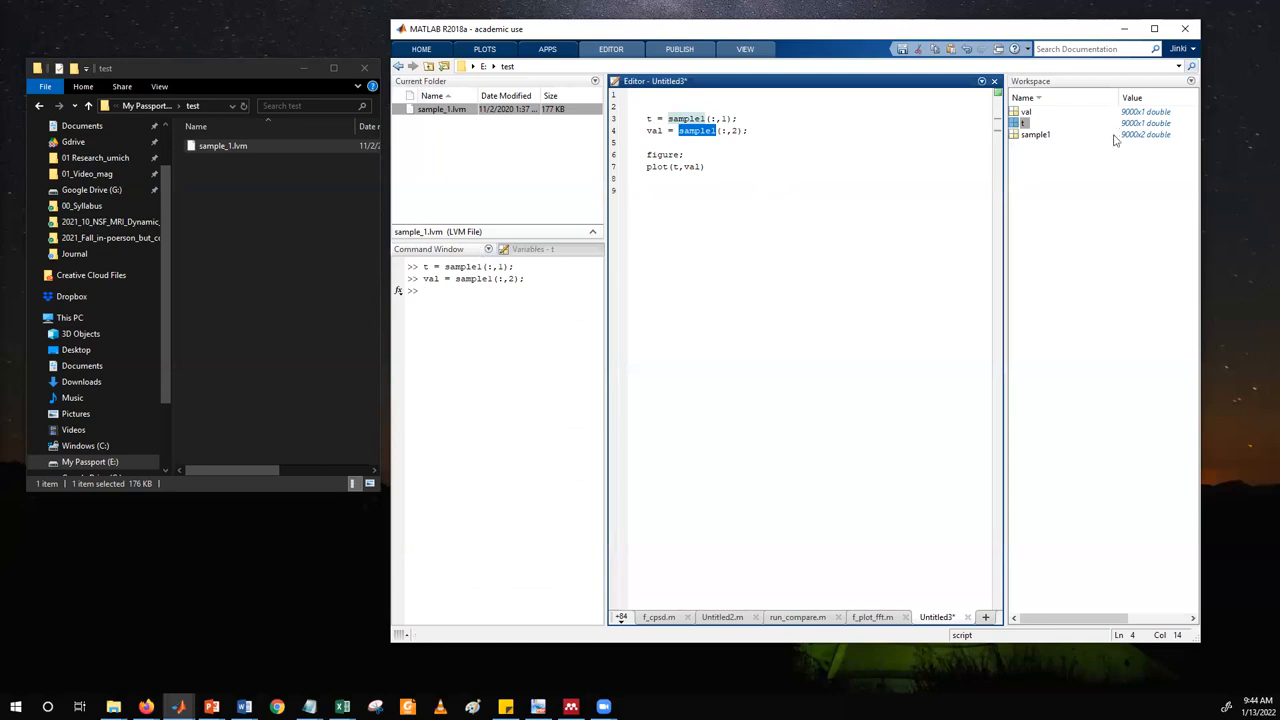
double_click(1035, 136)
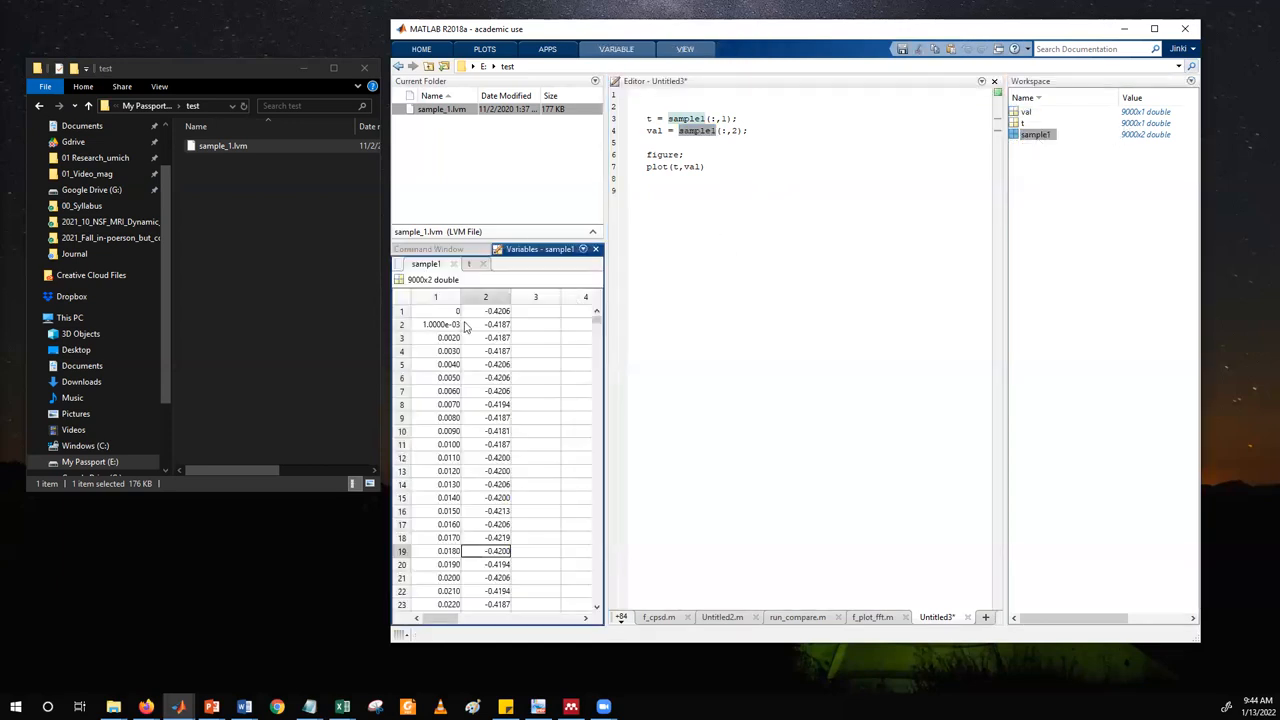
drag(485, 311, 490, 408)
double_click(1026, 112)
drag(448, 311, 450, 458)
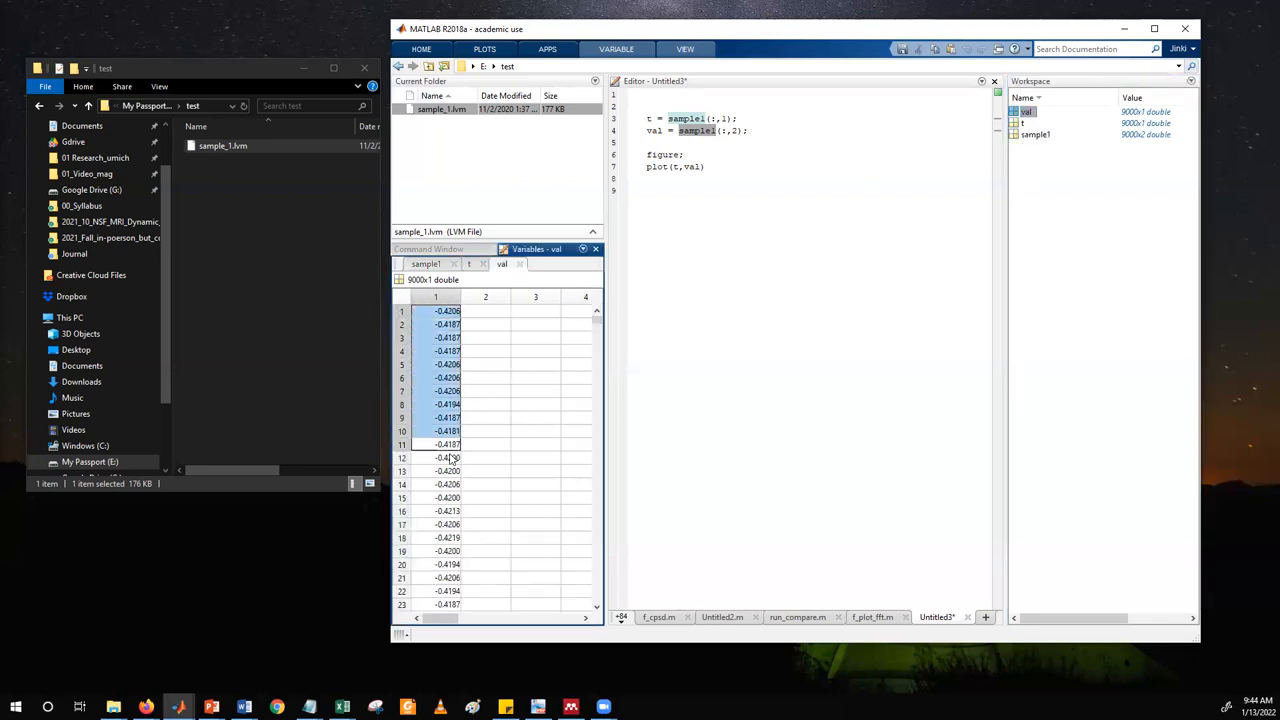
click(704, 131)
drag(701, 130, 745, 131)
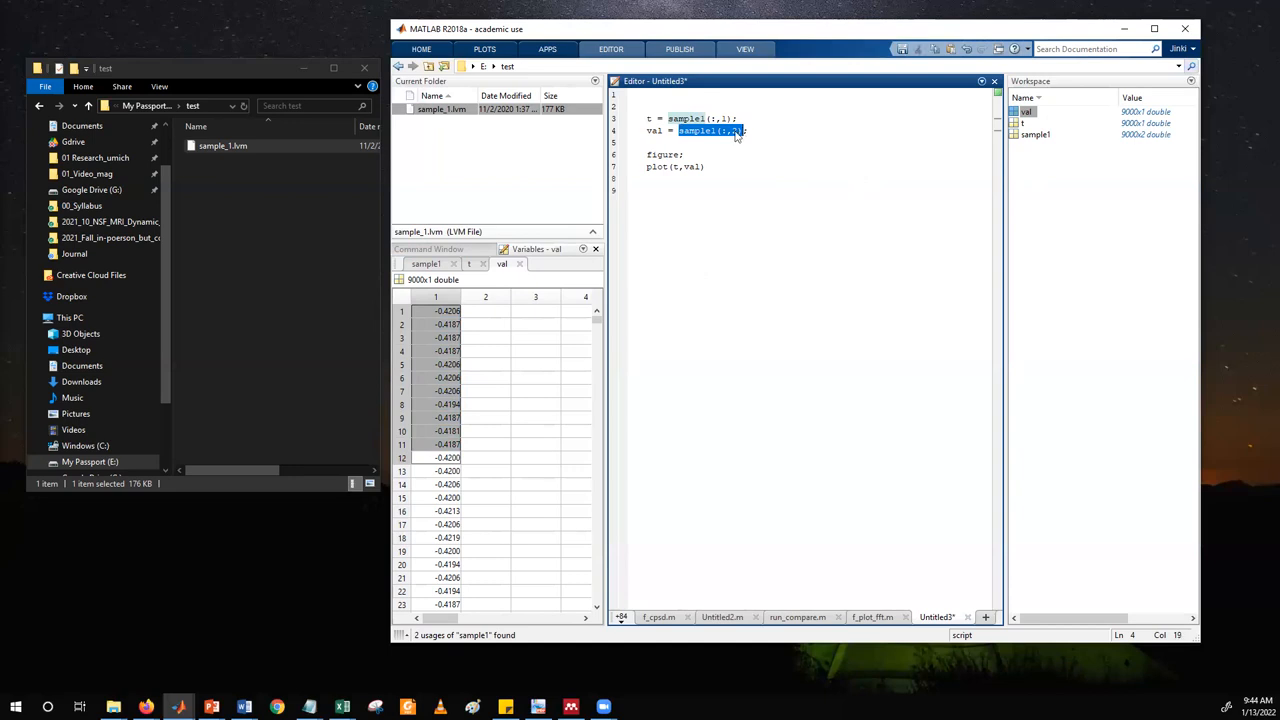
double_click(654, 131)
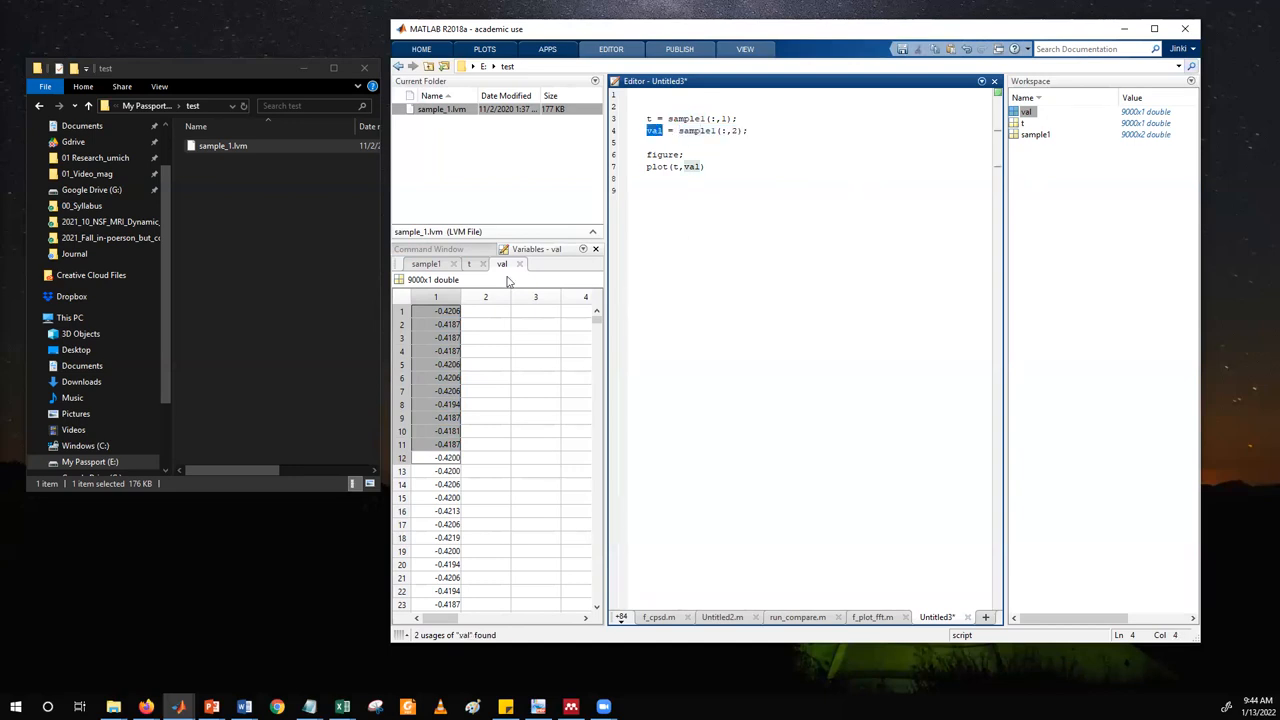
Run the script's figure; command in the Command Window to open an empty figure.
click(447, 251)
click(783, 172)
drag(683, 154, 646, 154)
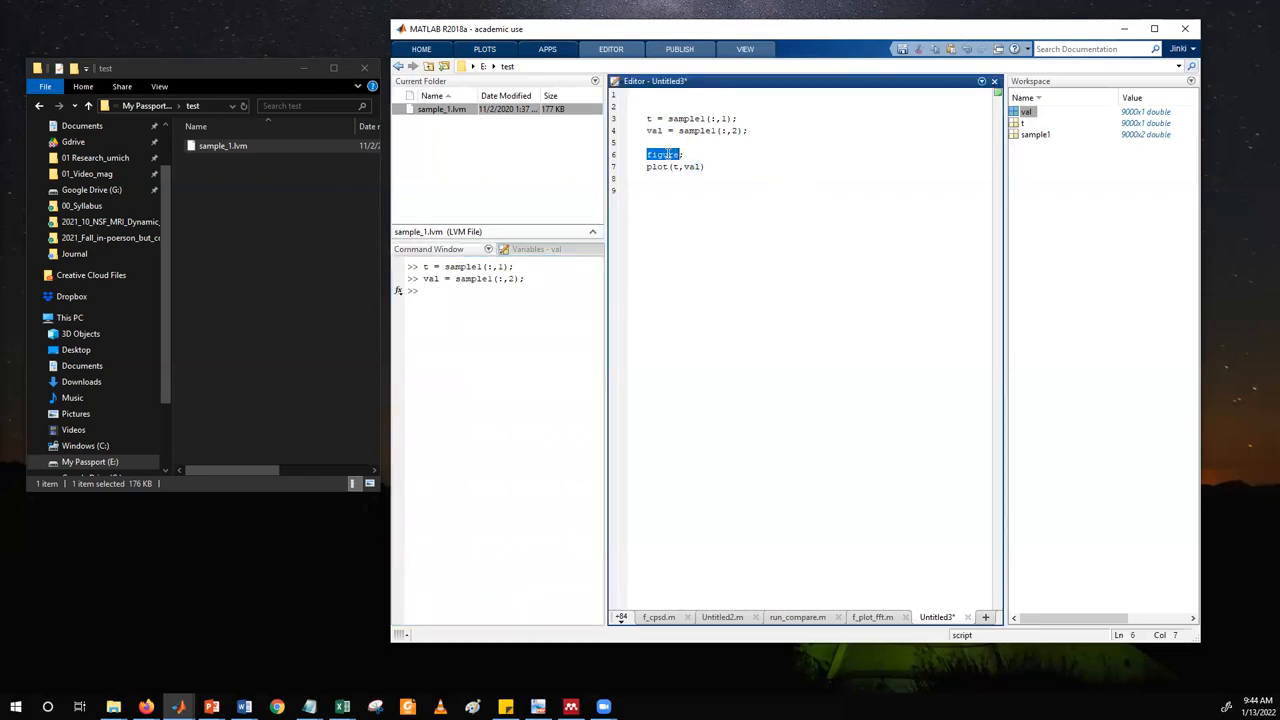
click(454, 297)
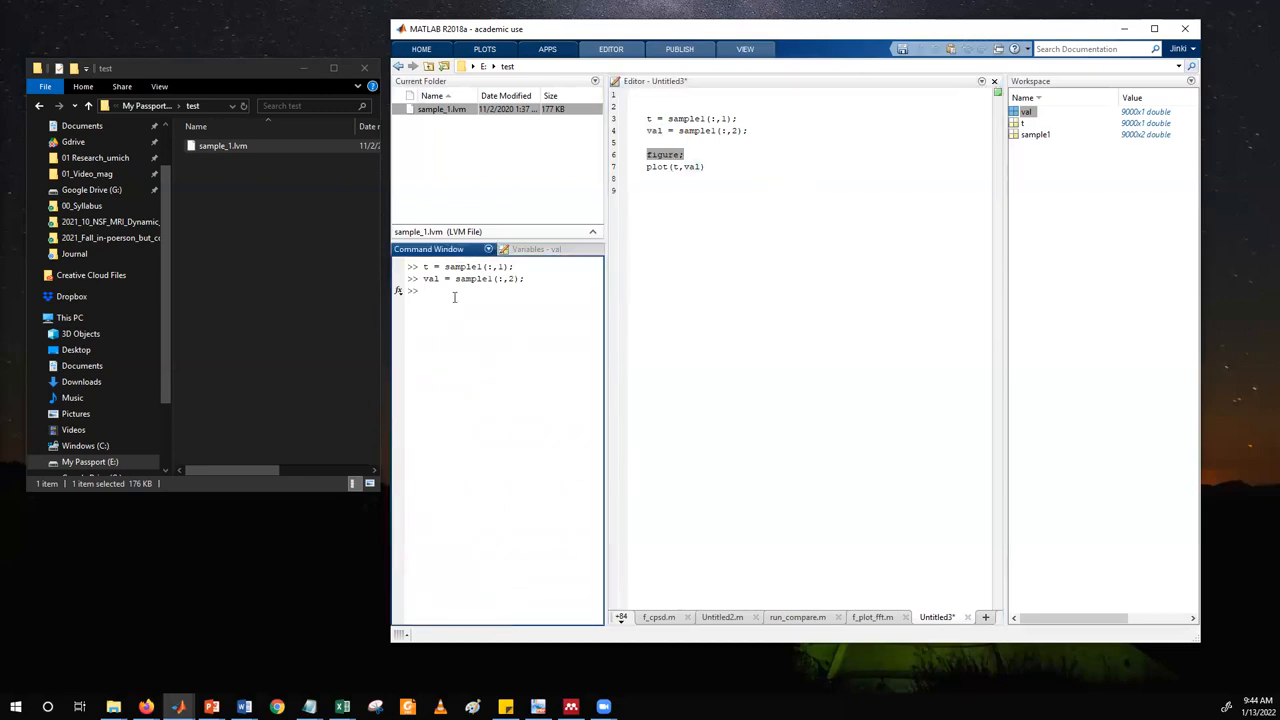
key(ctrl+v)
key(Return)
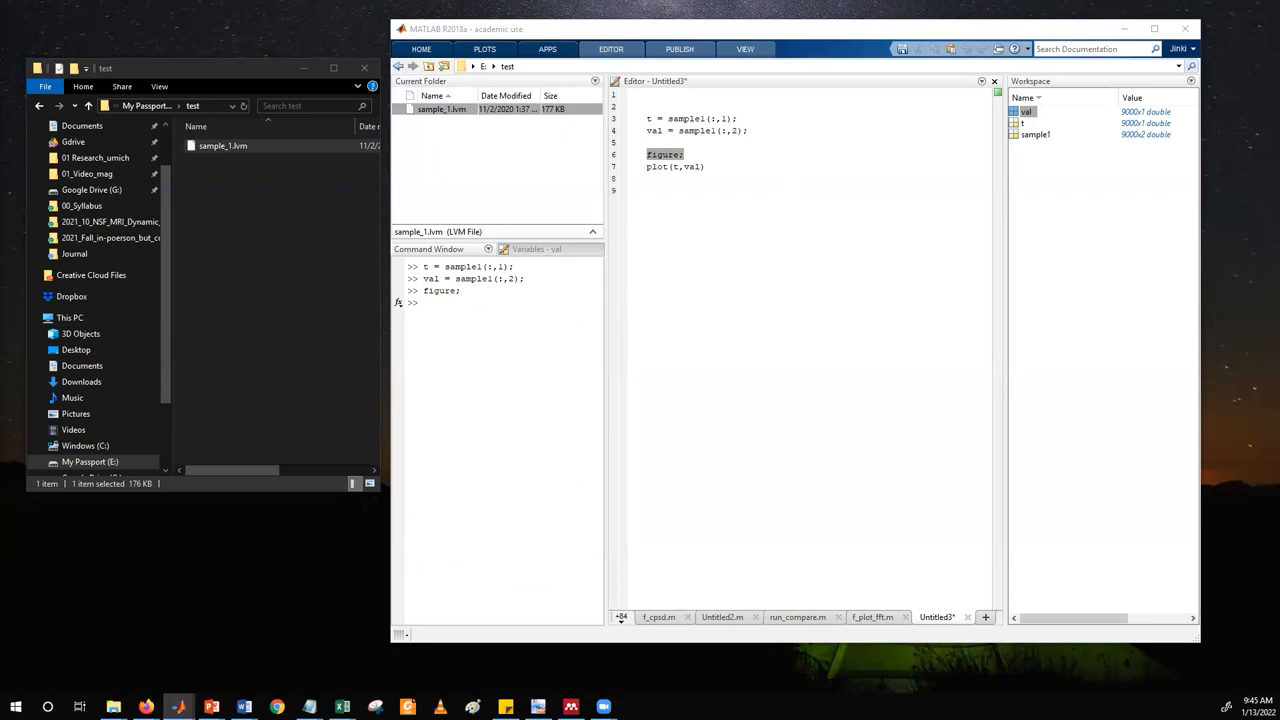
Run the plot(t,val) line to draw val against t in the figure.
click(737, 189)
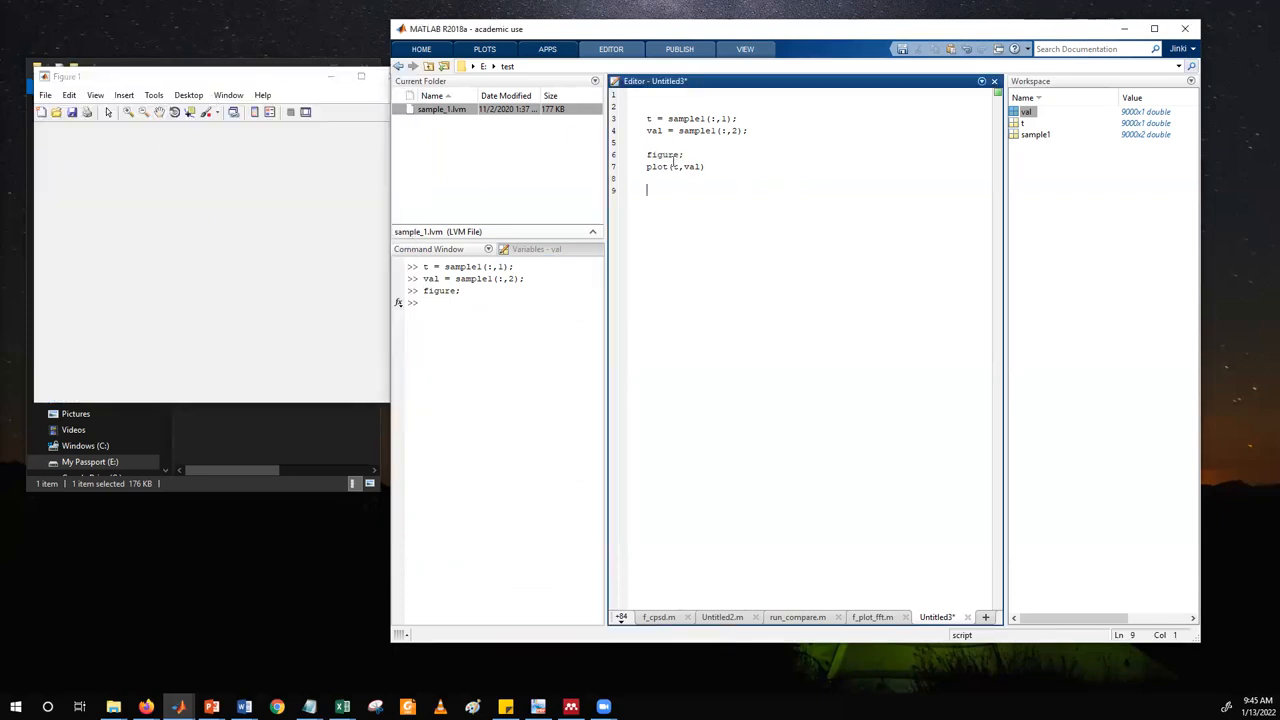
drag(646, 166, 706, 167)
click(498, 310)
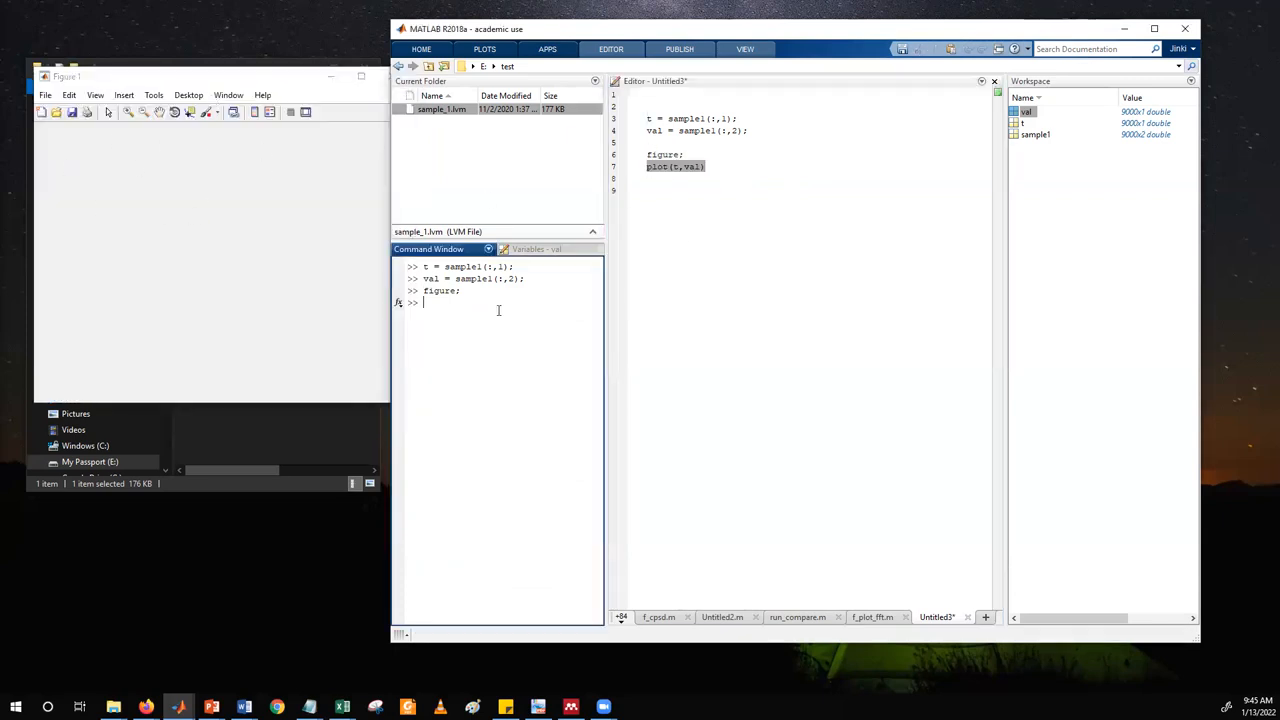
key(F9)
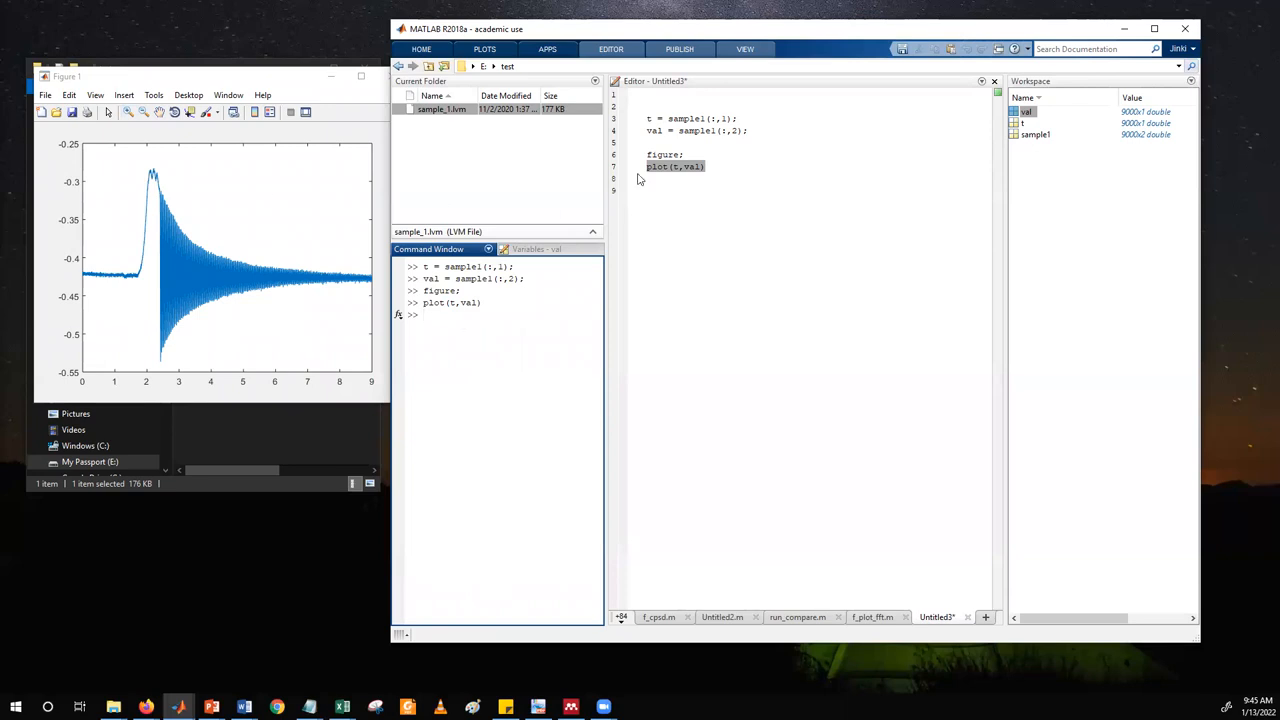
Add a hold on command on line 10, below the plot command, and highlight it.
click(741, 176)
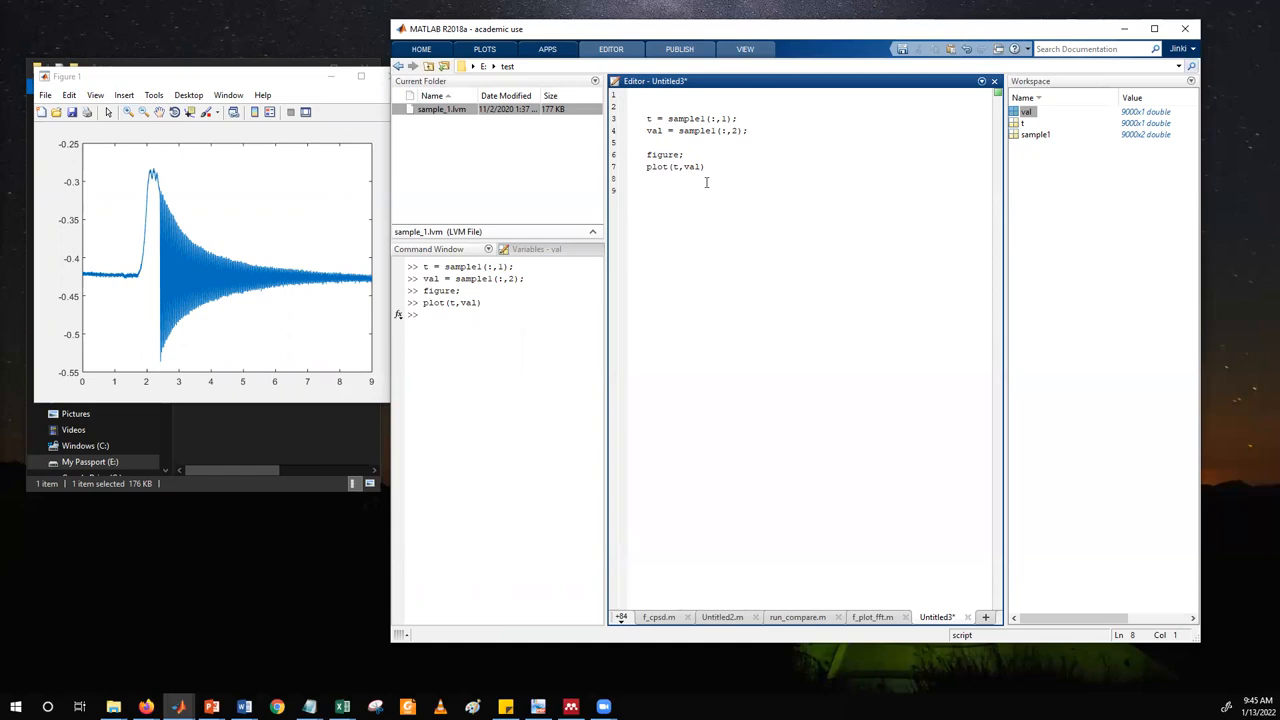
key(Return)
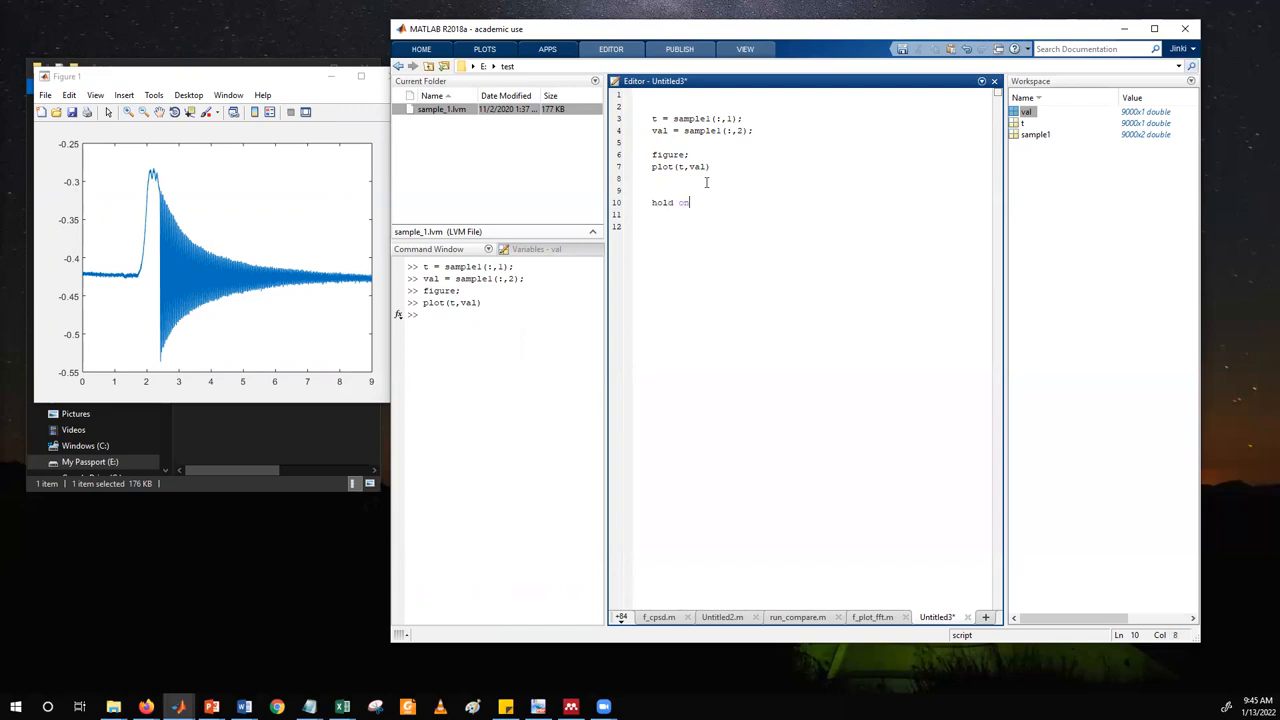
key(shift+Home)
click(711, 192)
drag(700, 206, 645, 205)
click(696, 202)
click(690, 208)
Review the script's two assignments and its figure, plot and hold on commands by highlighting them.
double_click(670, 155)
drag(657, 106, 767, 129)
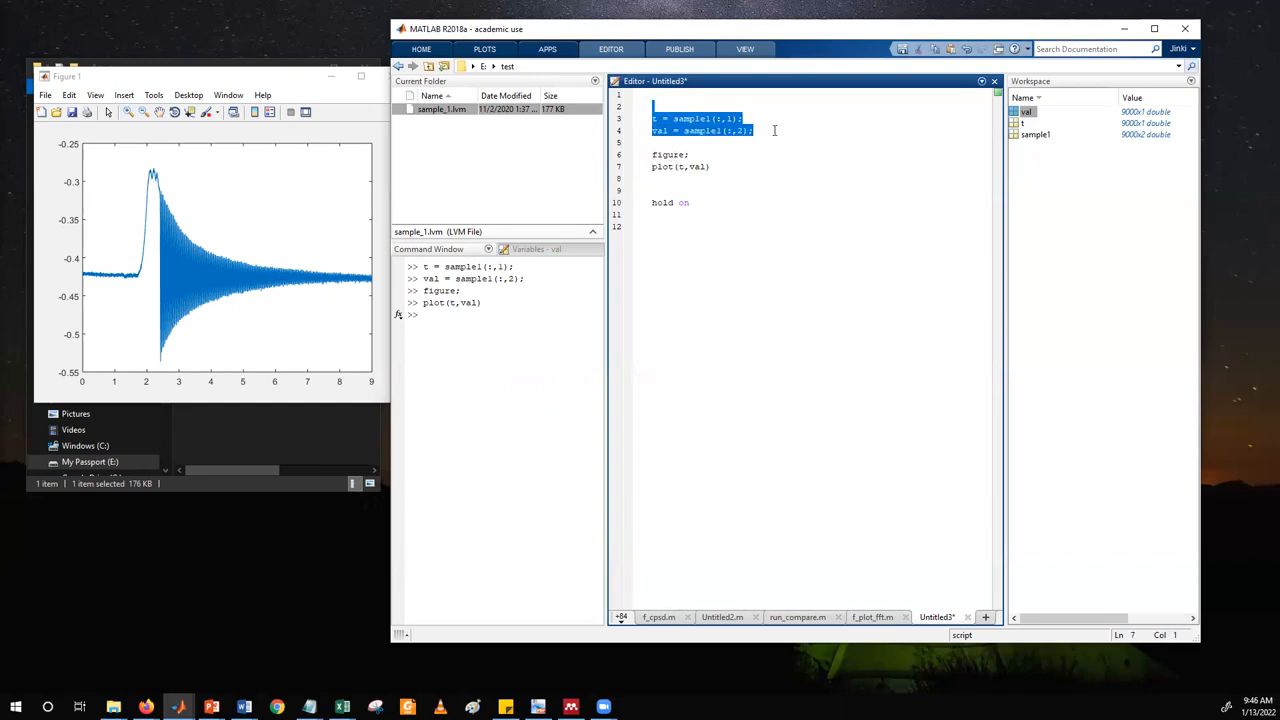
double_click(663, 155)
triple_click(663, 167)
triple_click(666, 204)
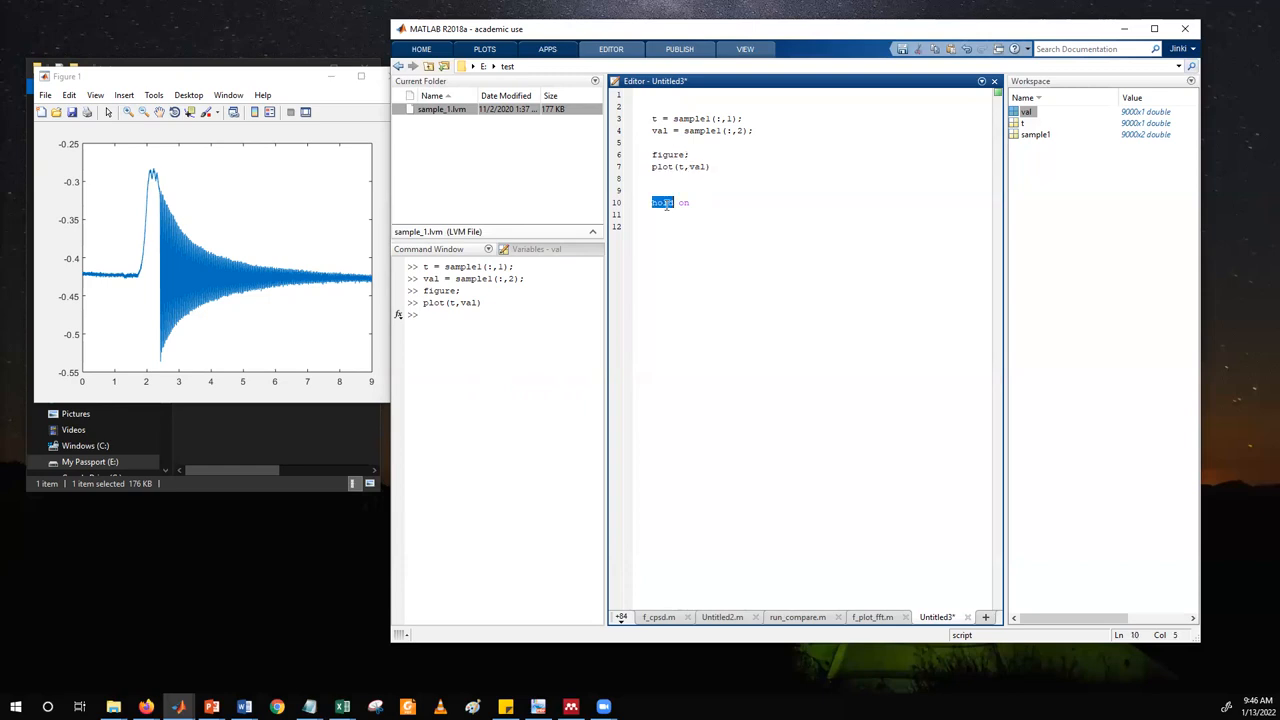
click(666, 216)
key(Return)
triple_click(677, 203)
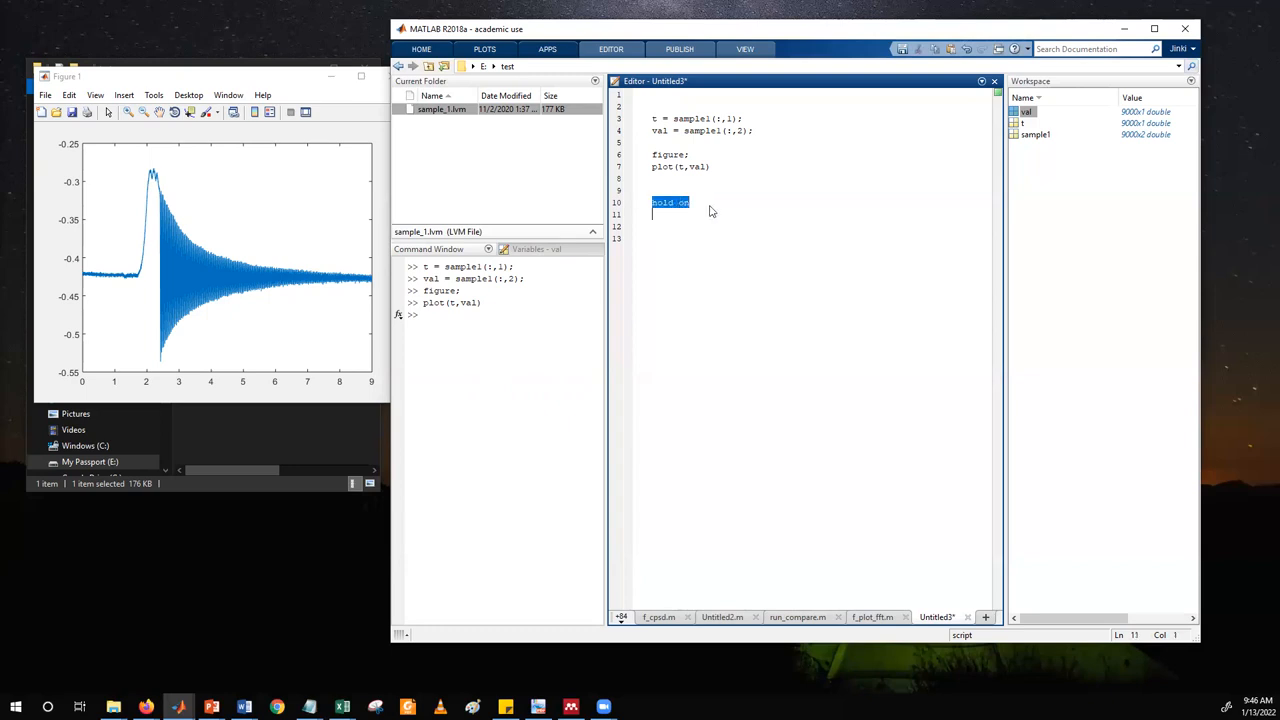
Enlarge the Figure 1 window and reposition it to overlap the File Explorer window and the workspace panes.
click(217, 84)
drag(217, 84, 439, 100)
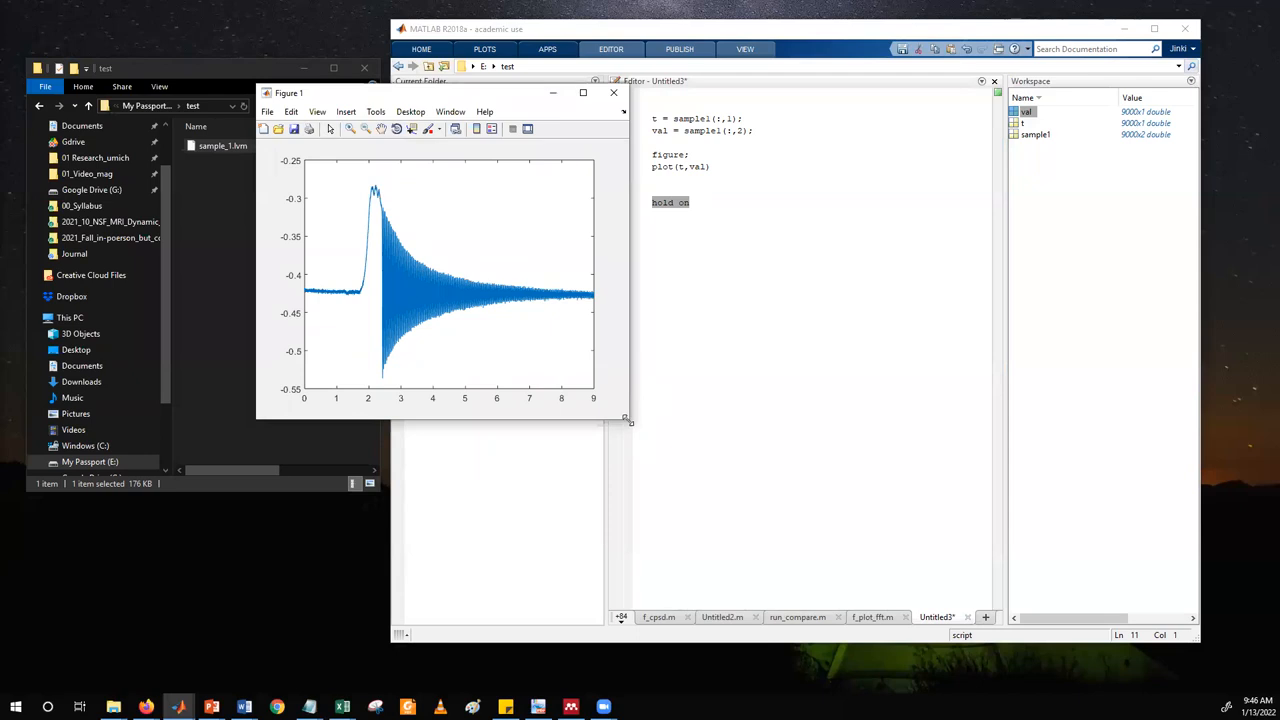
drag(628, 421, 931, 503)
drag(406, 98, 317, 95)
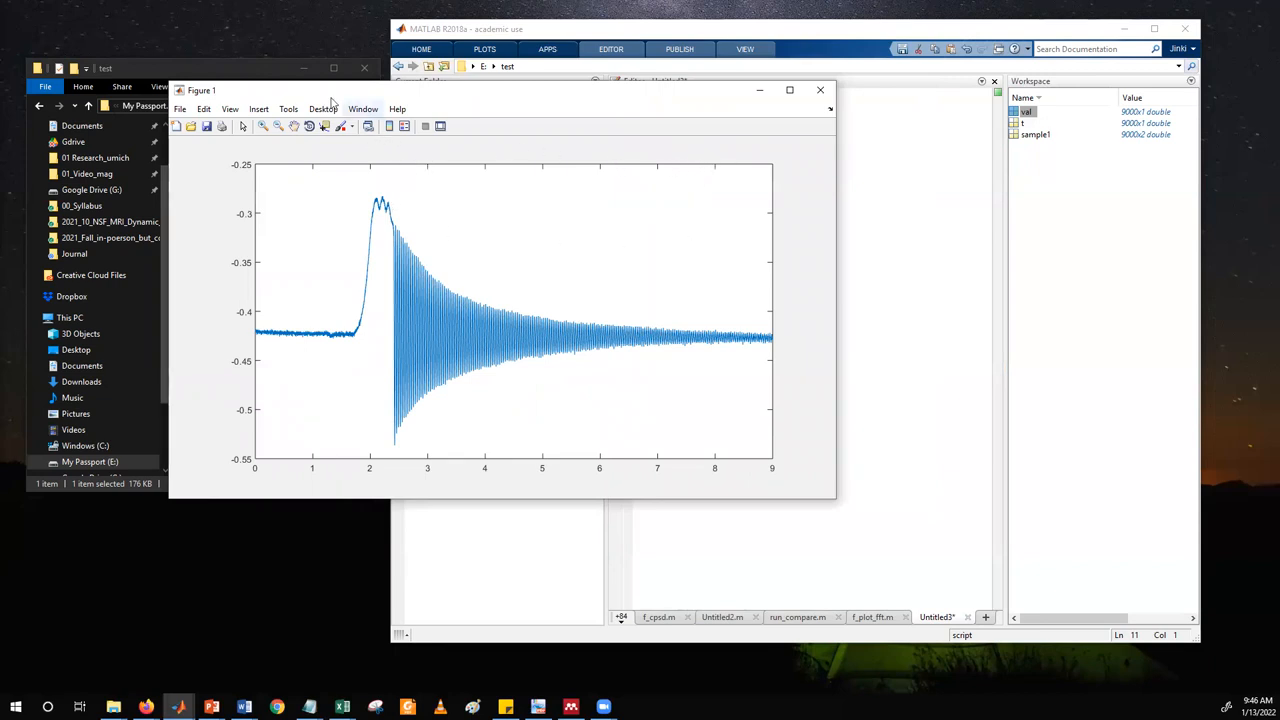
drag(321, 94, 315, 91)
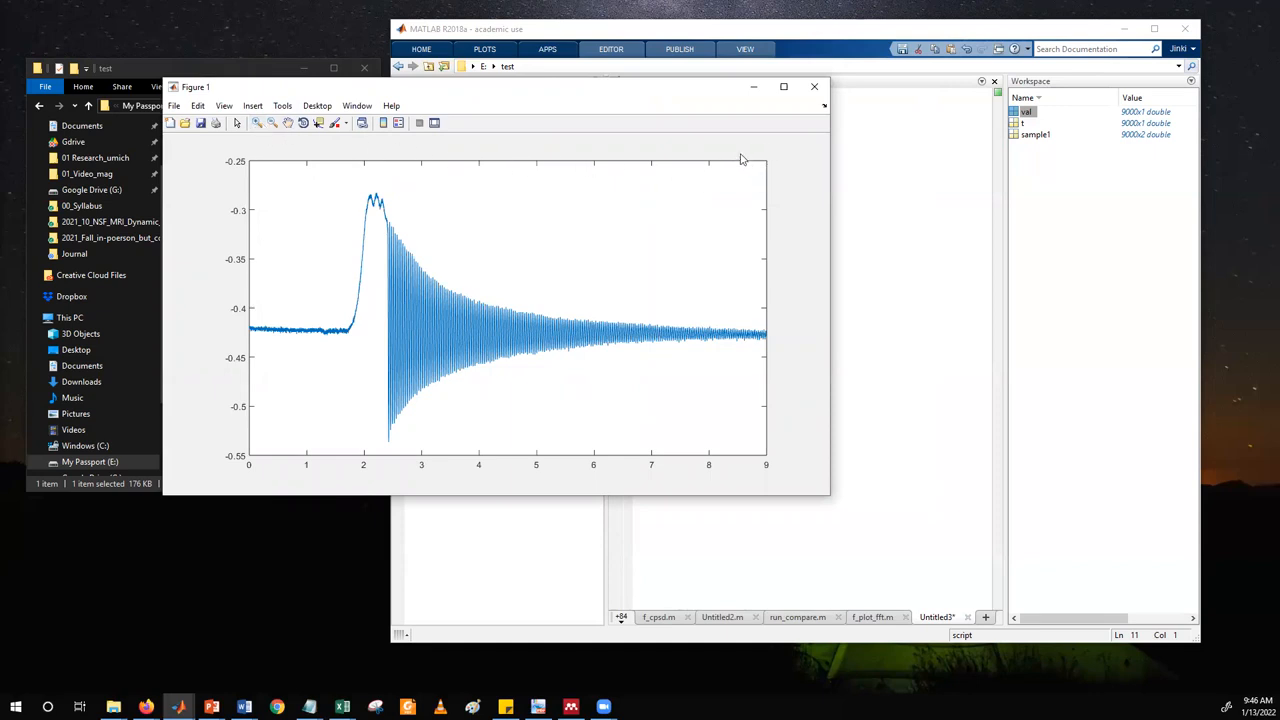
Zoom in on the start of the decaying oscillation in Figure 1 to examine its cycles, restoring the full plot after each look.
click(257, 124)
drag(378, 181, 410, 461)
drag(503, 199, 606, 300)
double_click(447, 232)
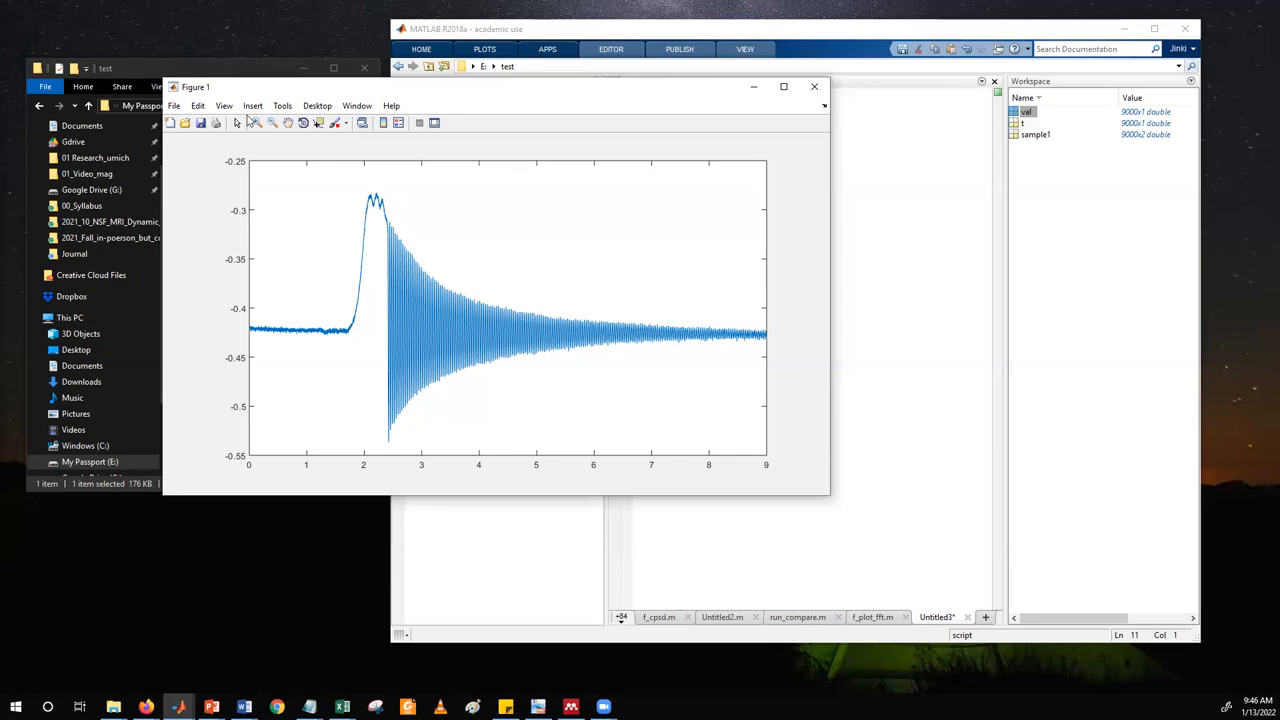
drag(369, 176, 431, 409)
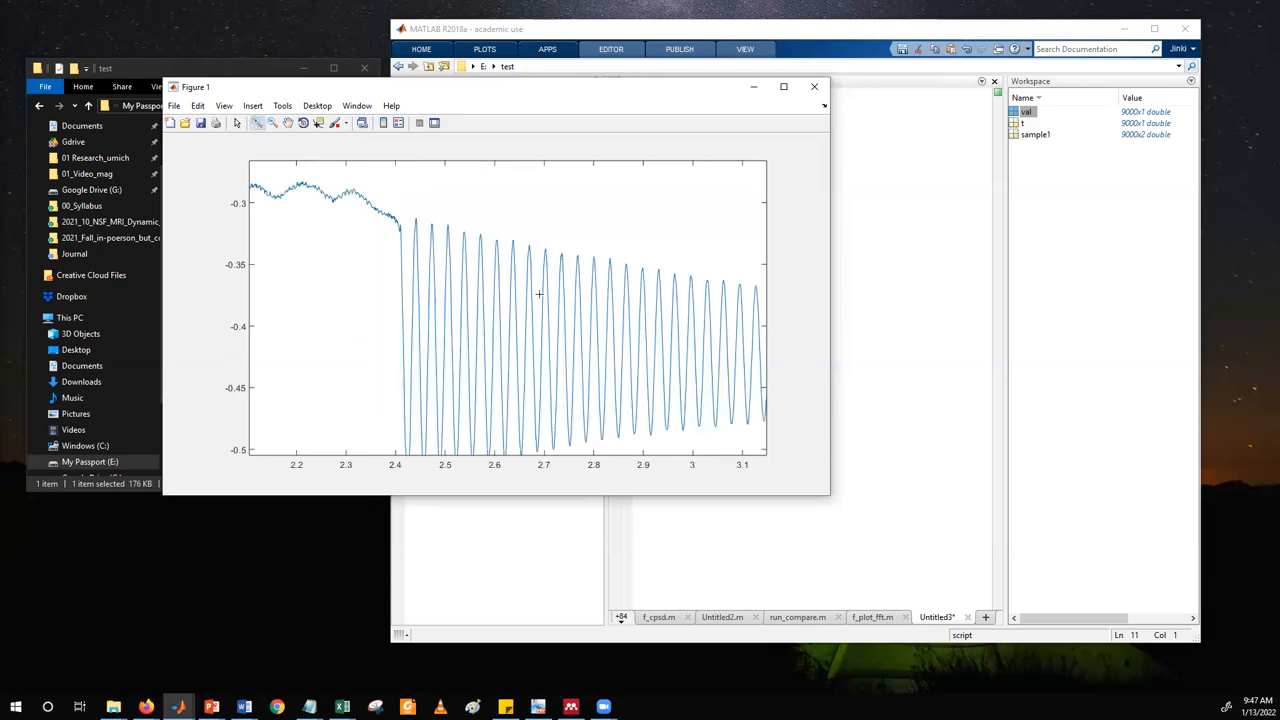
drag(452, 208, 576, 320)
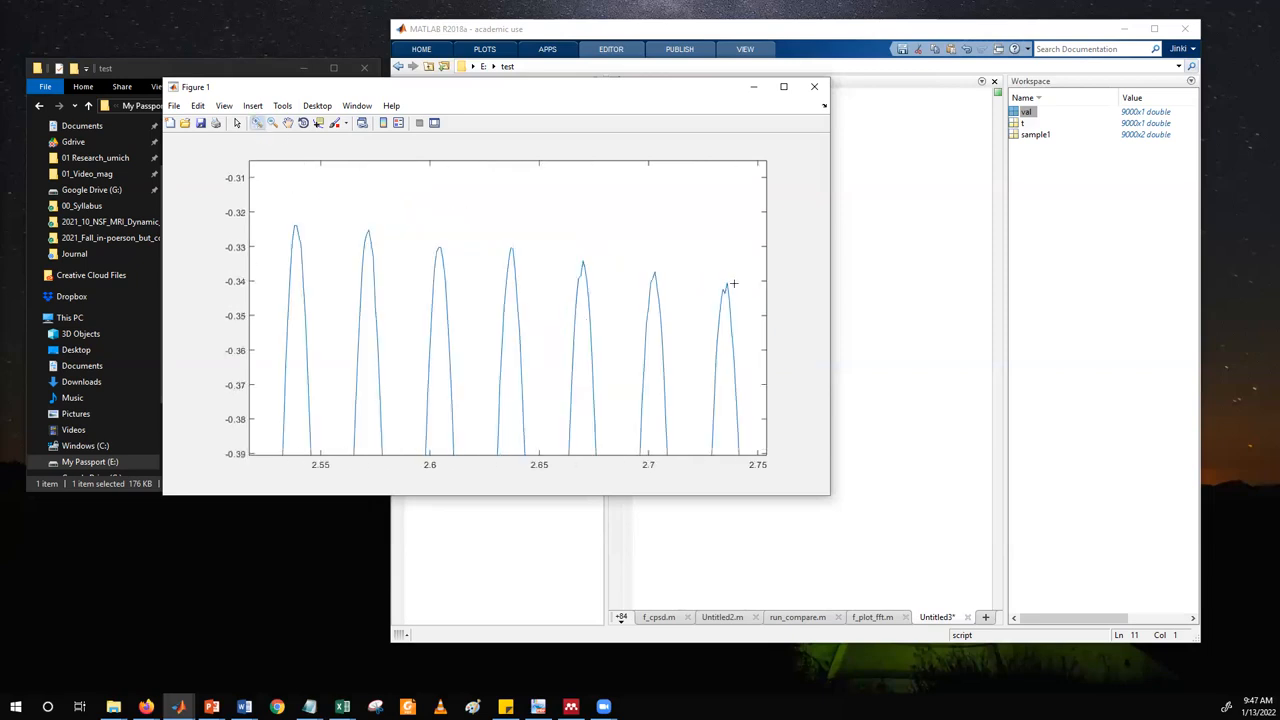
double_click(675, 197)
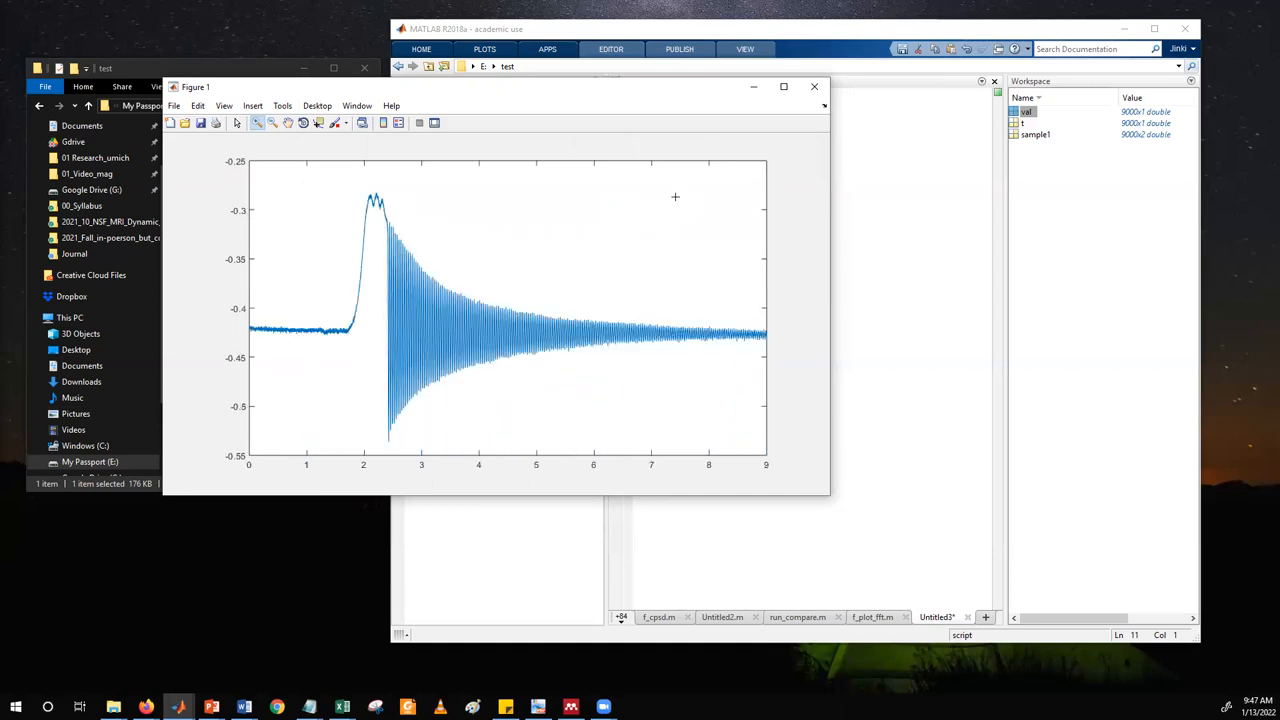
Read curve coordinates with the data cursor at several points on the oscillation cycles between about X 2.52 and 2.66.
drag(383, 186, 418, 450)
drag(402, 188, 548, 391)
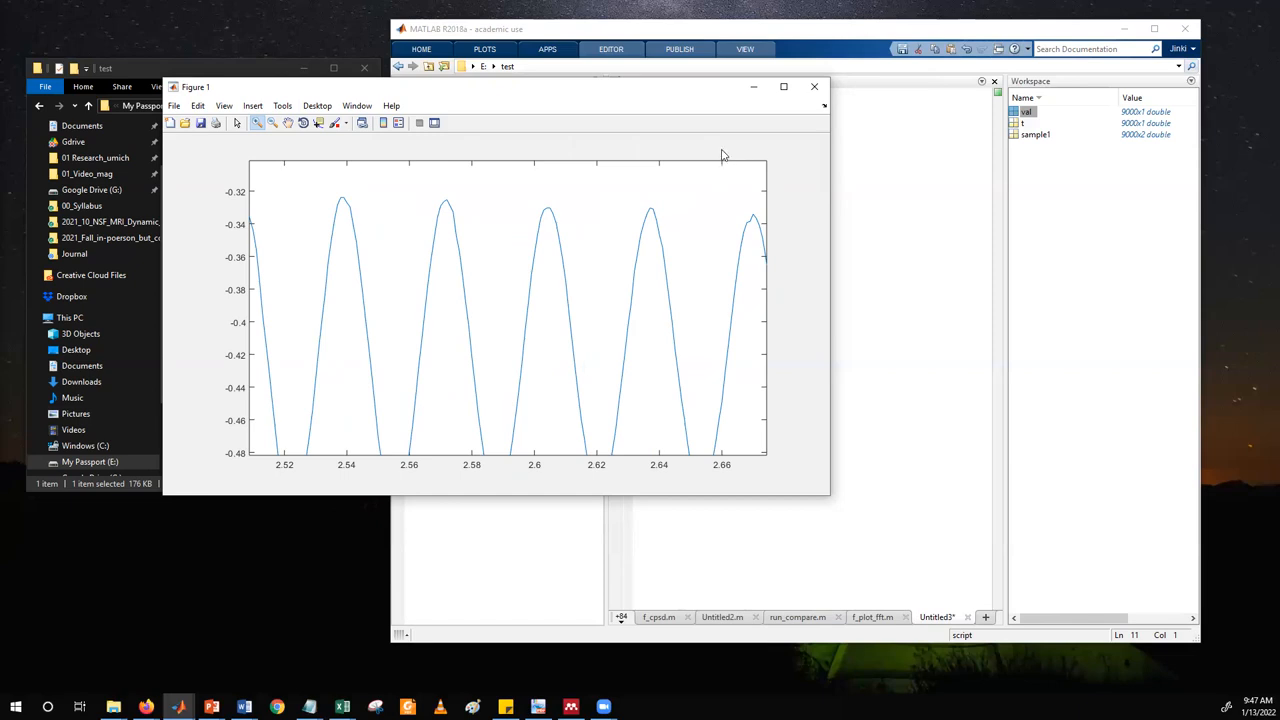
click(318, 122)
click(449, 205)
click(466, 307)
click(536, 237)
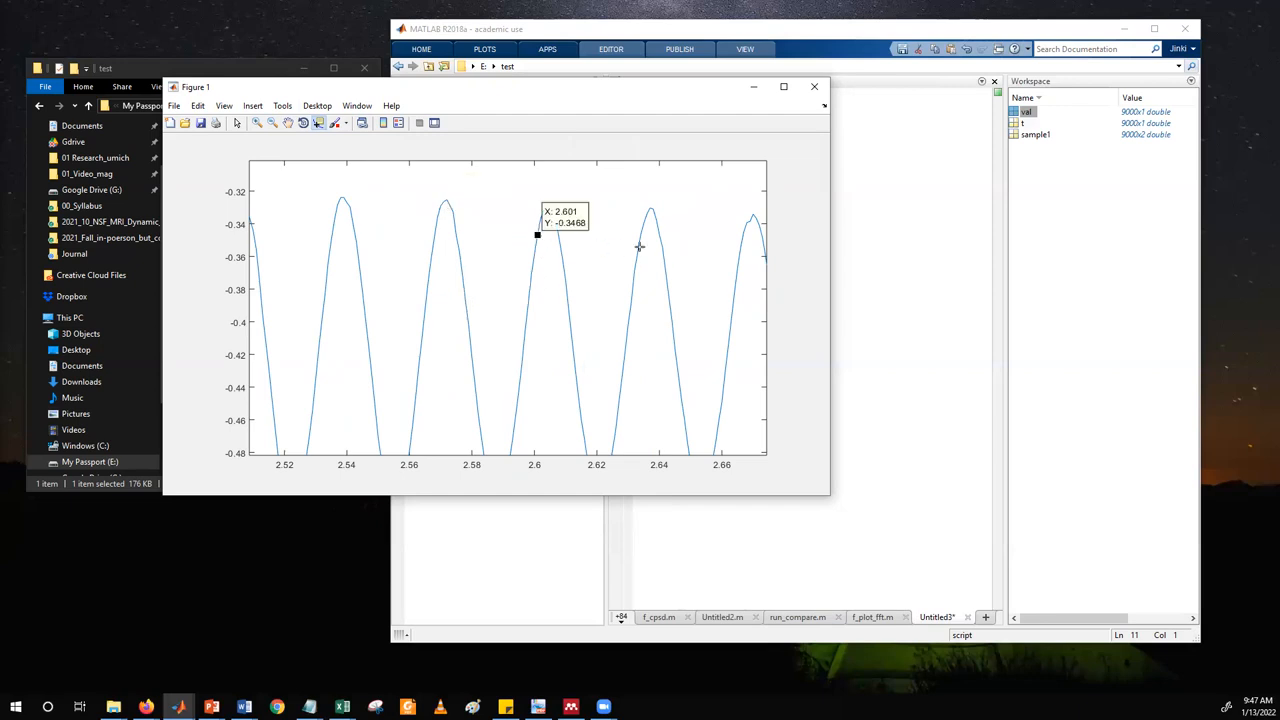
click(638, 246)
click(456, 238)
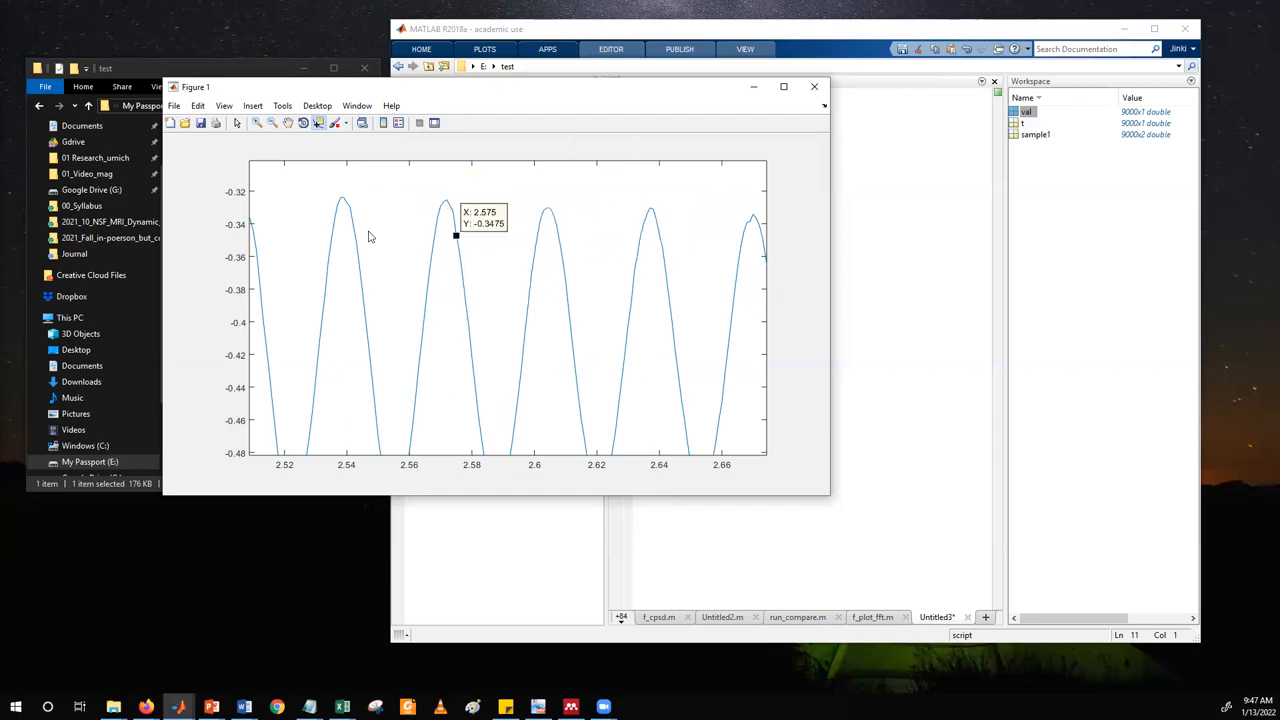
click(353, 227)
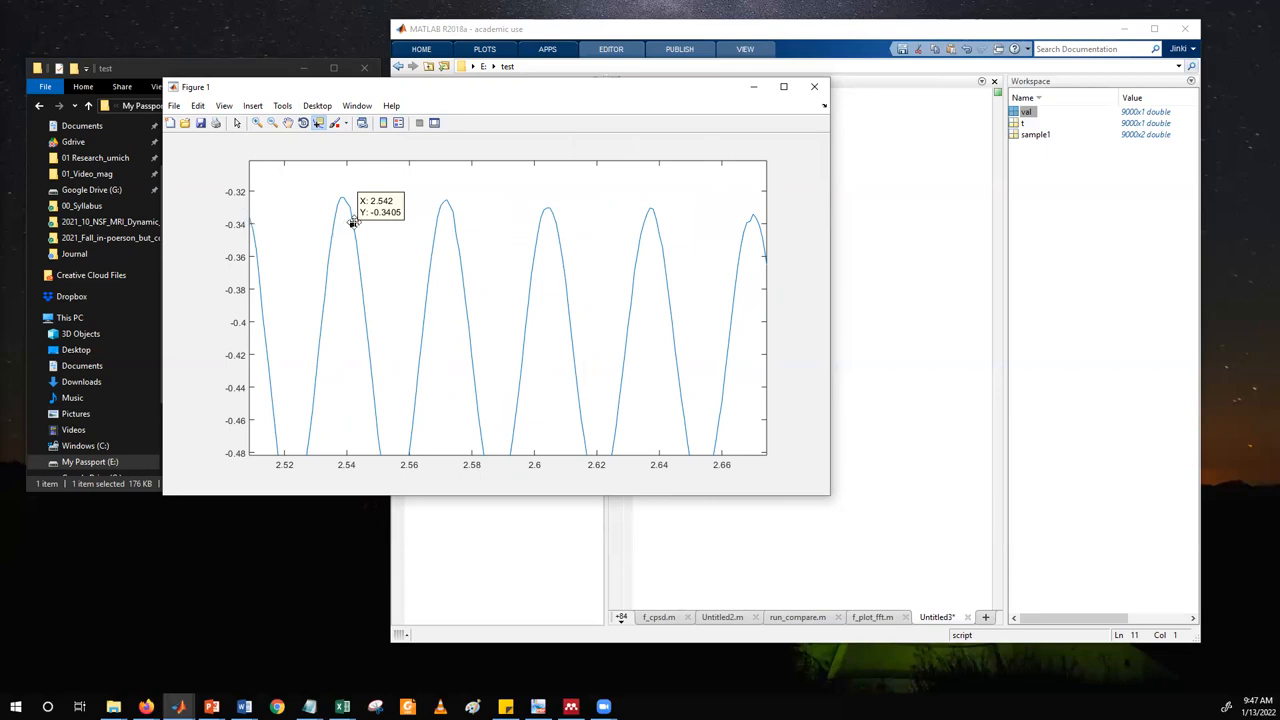
click(358, 265)
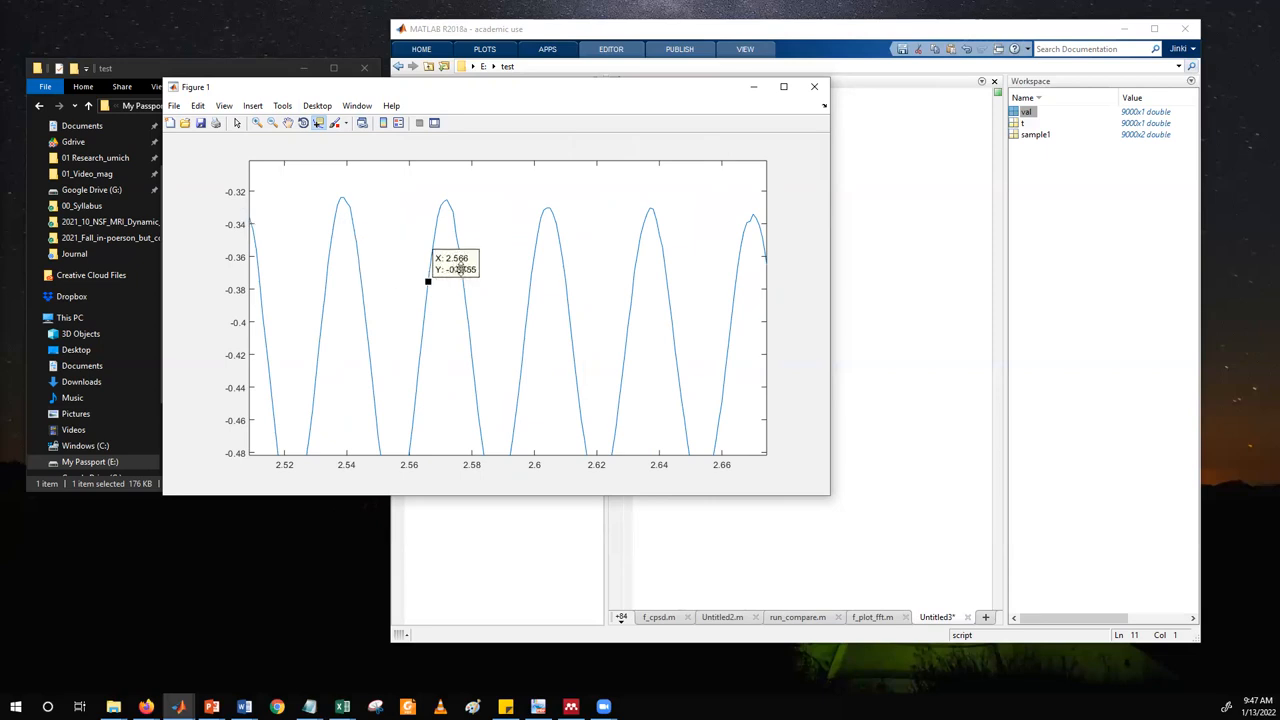
click(531, 273)
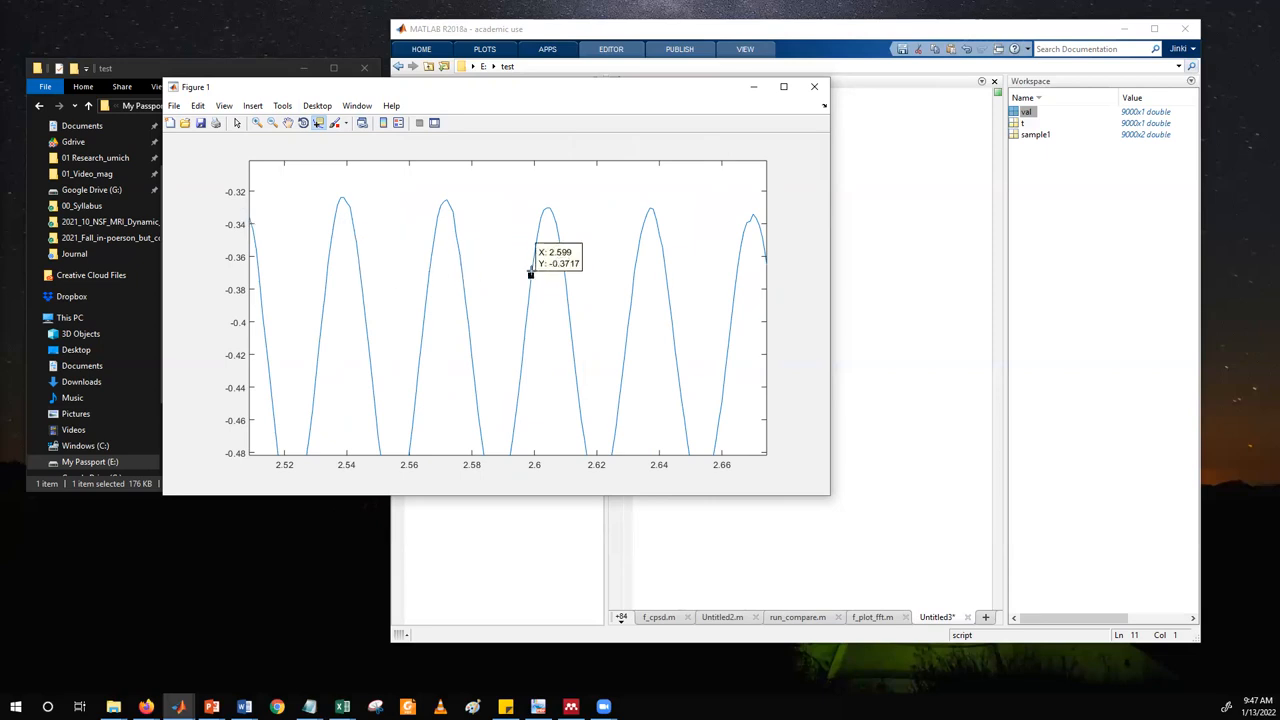
click(349, 207)
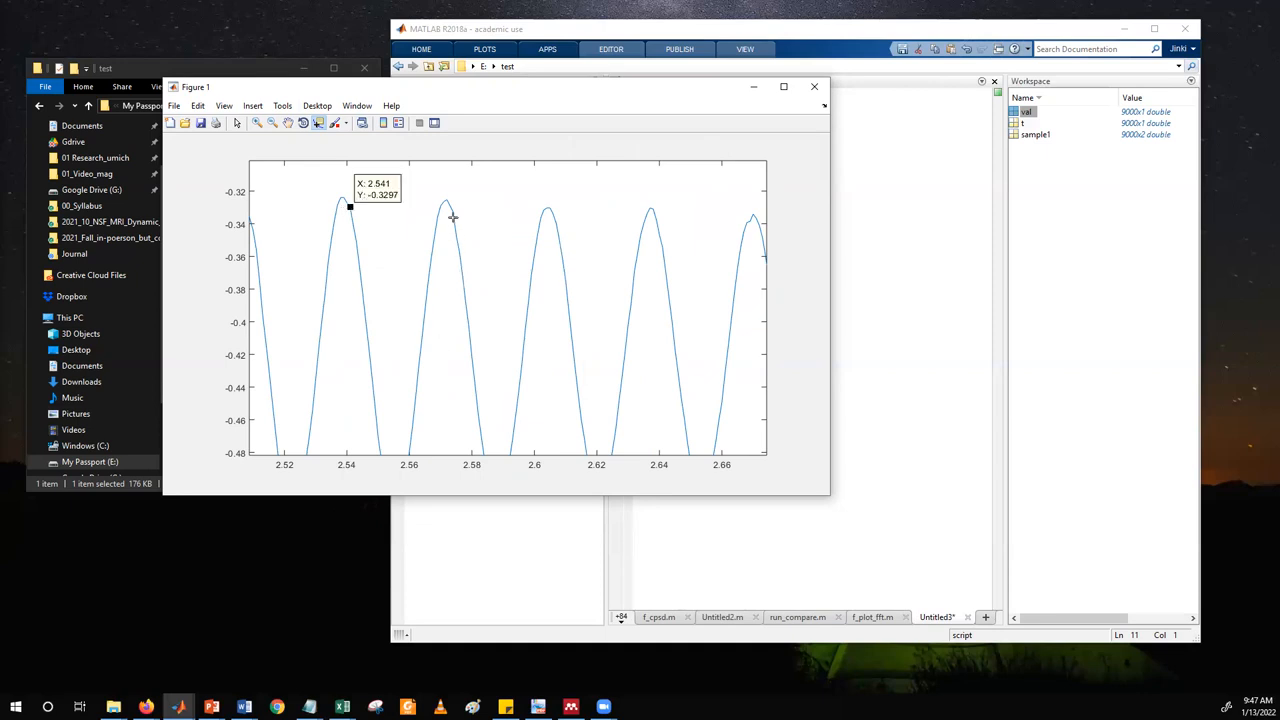
click(452, 216)
click(534, 254)
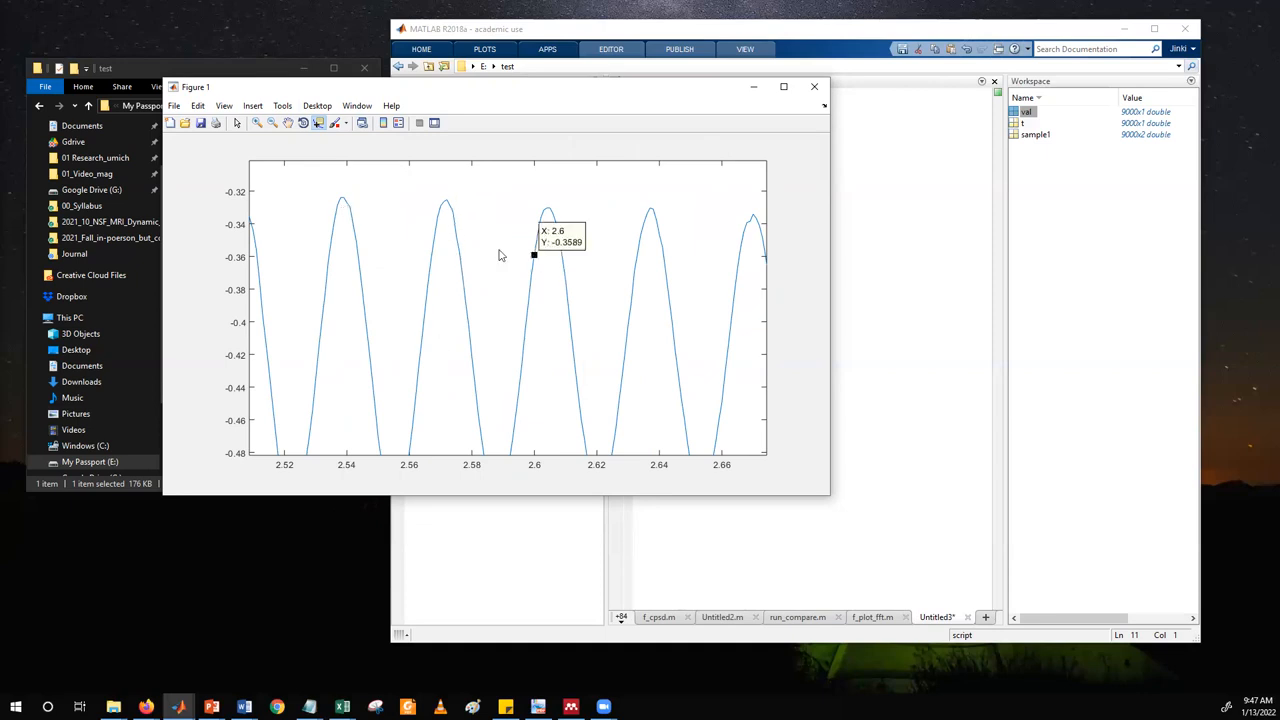
Mark three oscillation peaks with separate data tips at X 2.539, 2.605 and 2.638.
click(345, 201)
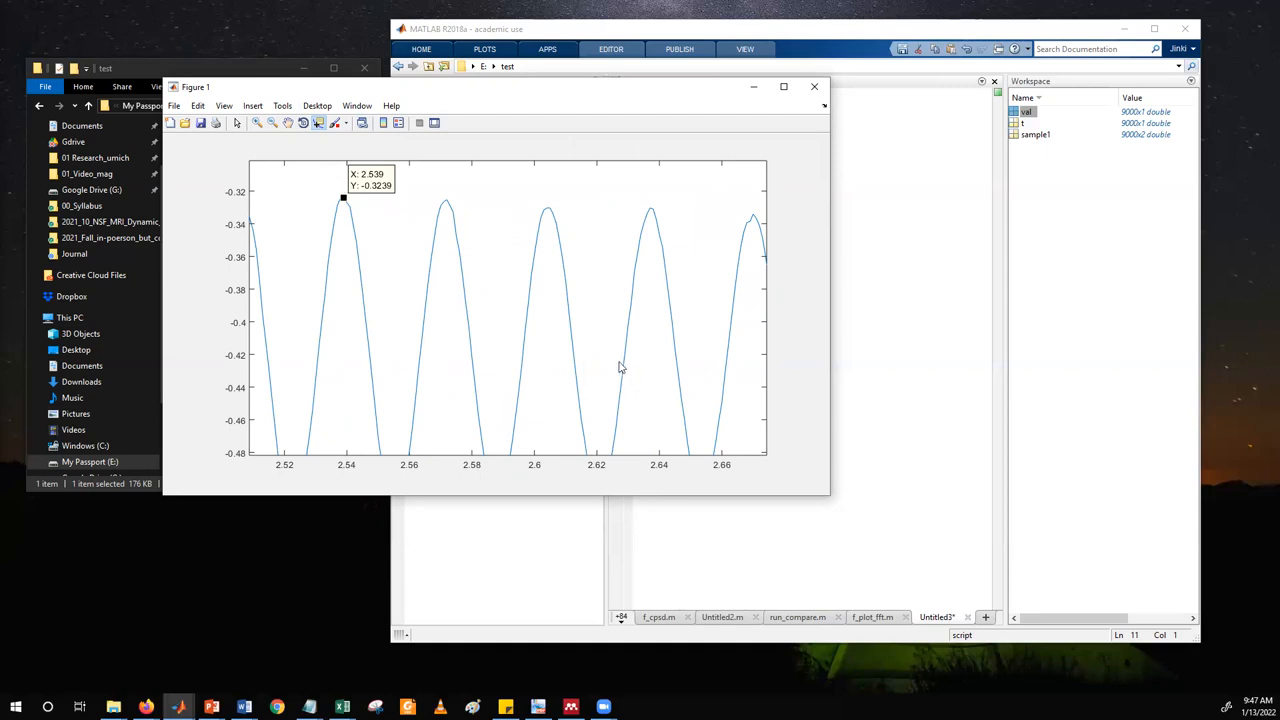
click(548, 207)
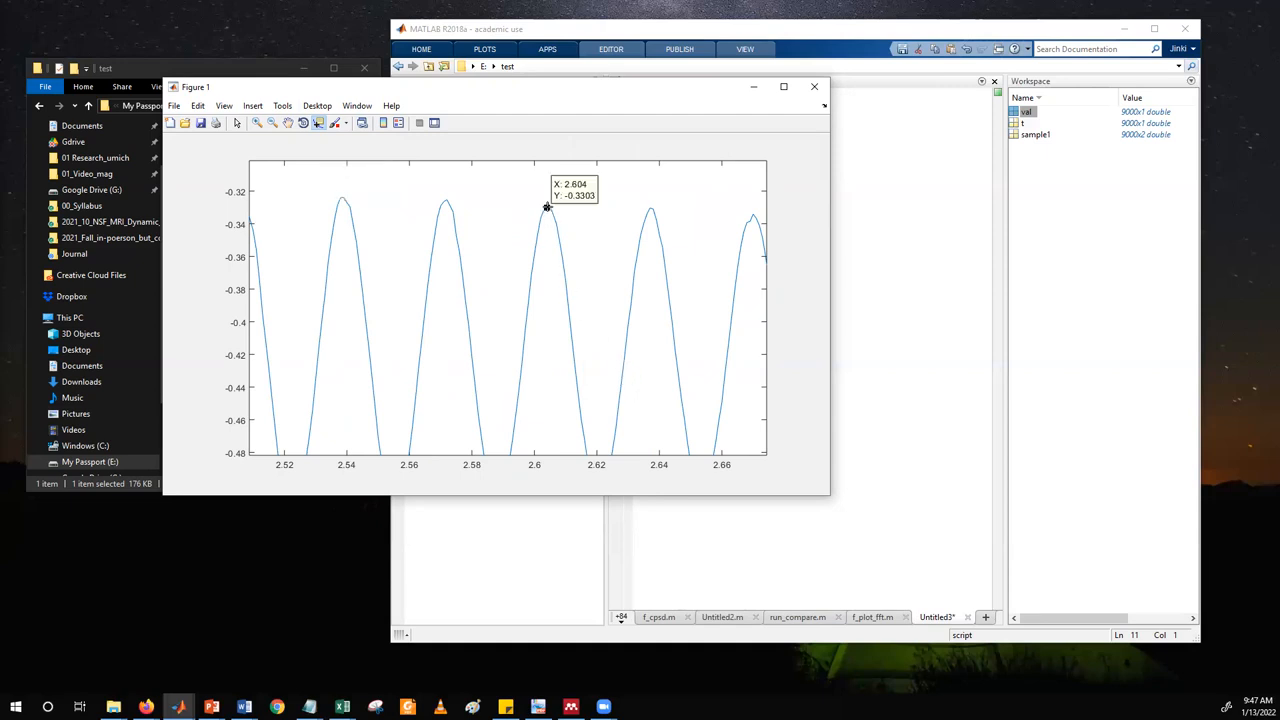
click(342, 196)
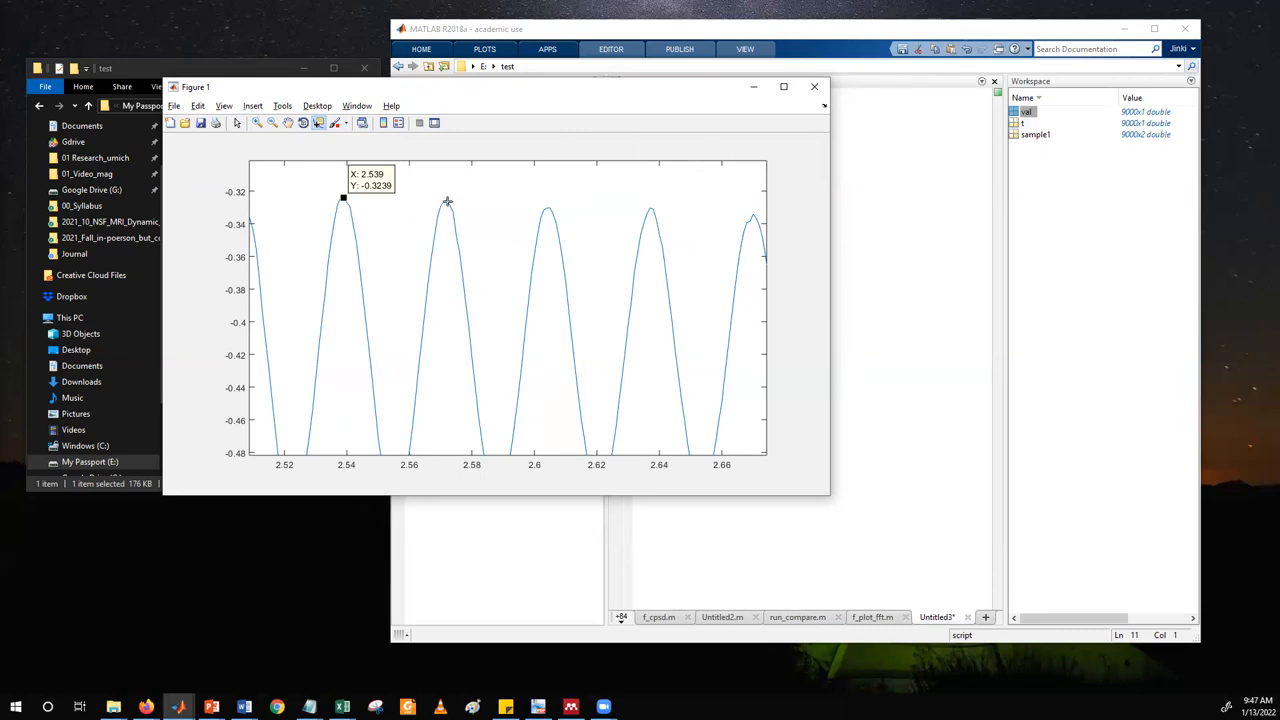
shift+click(548, 208)
Add two data tips at X 2.611 and 2.613 on the falling slope after the 2.605 peak.
shift+click(569, 315)
shift+click(467, 307)
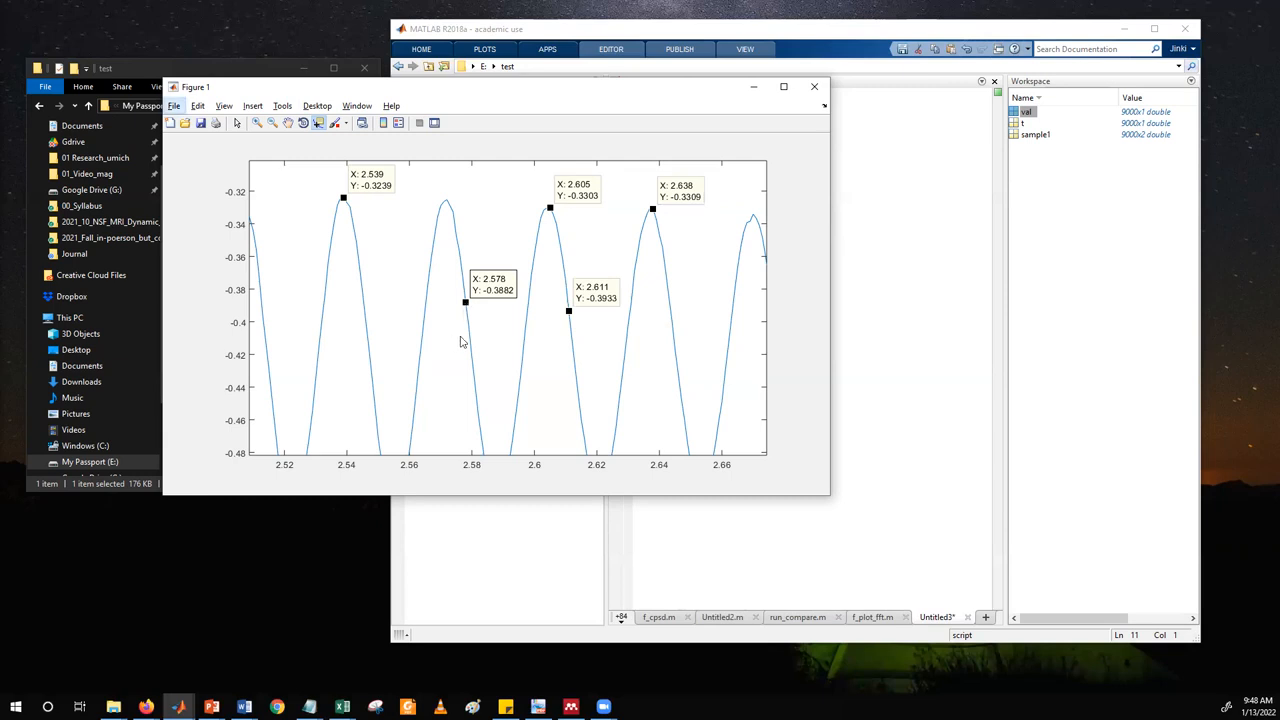
click(418, 355)
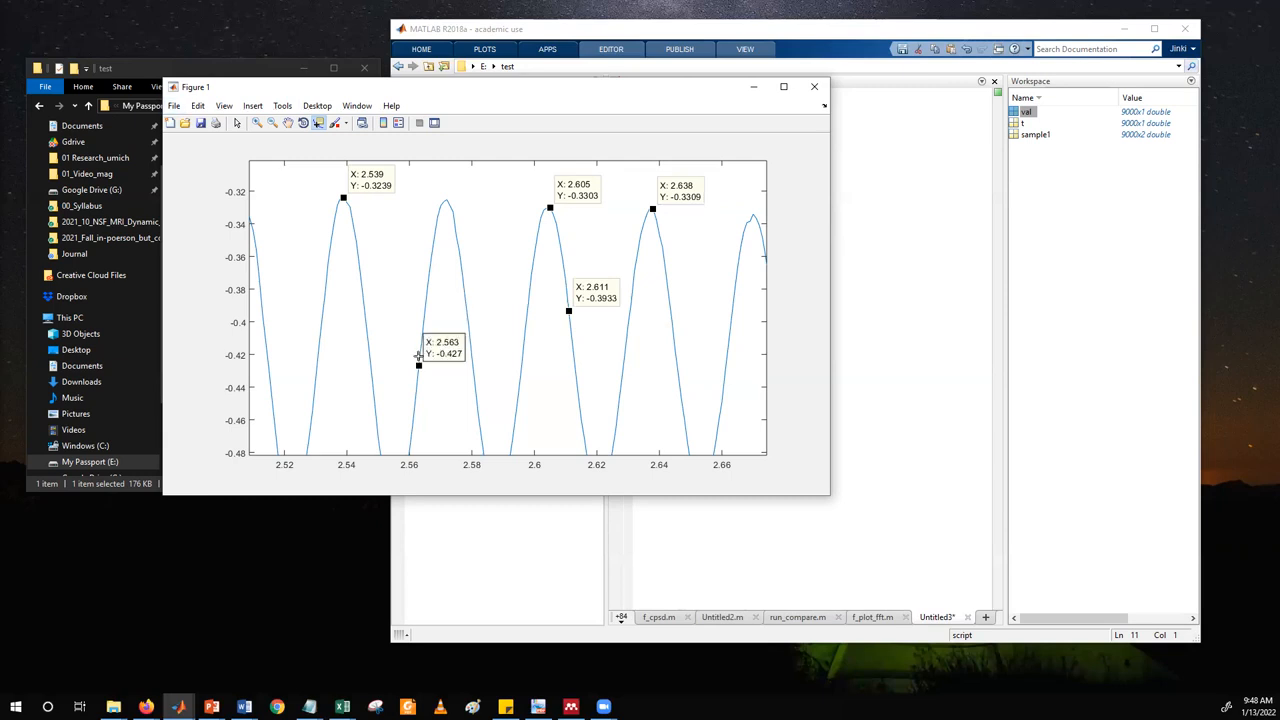
click(365, 319)
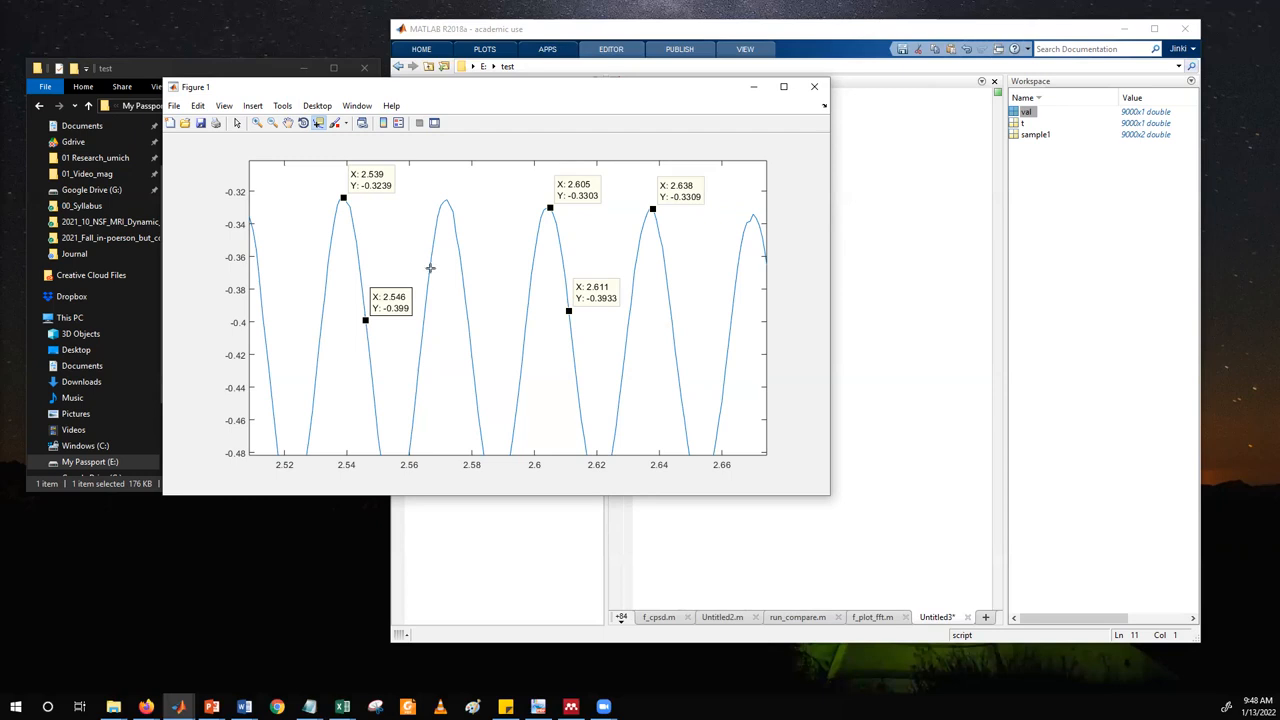
click(430, 260)
click(467, 321)
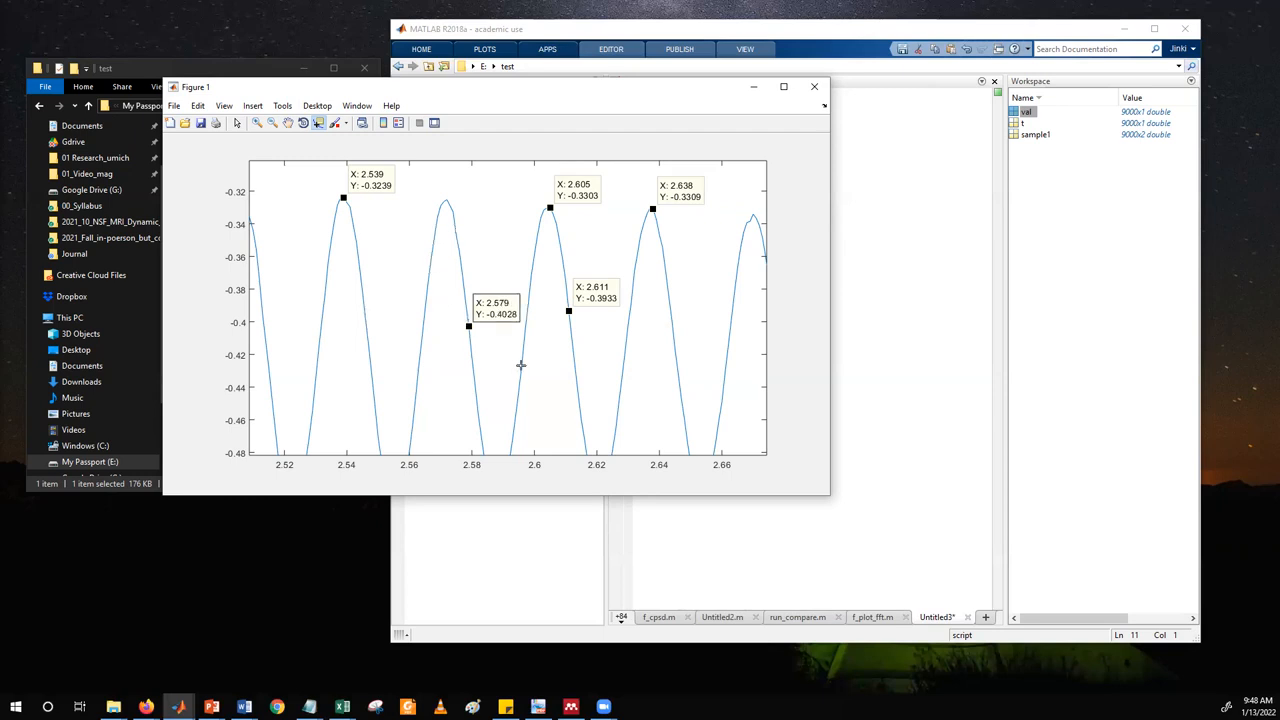
click(520, 365)
click(573, 367)
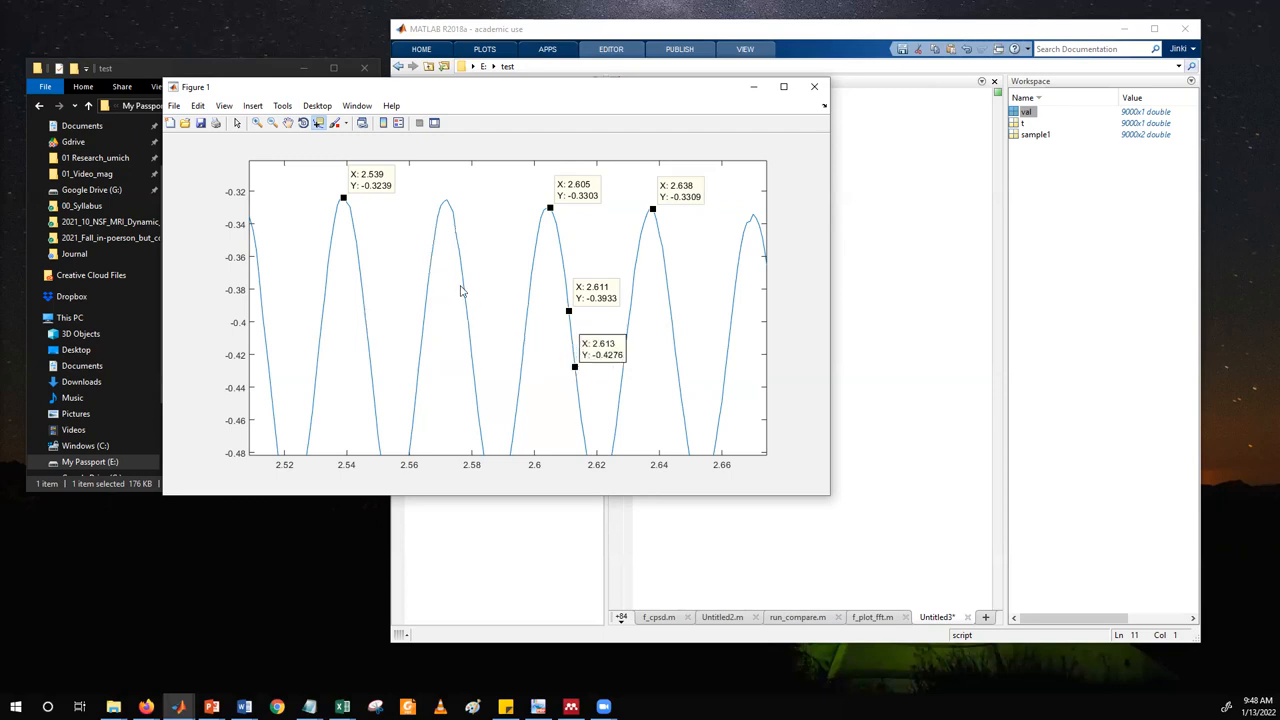
Place data tips on the curve's slopes at X 2.544, 2.564 and 2.577.
shift+click(359, 266)
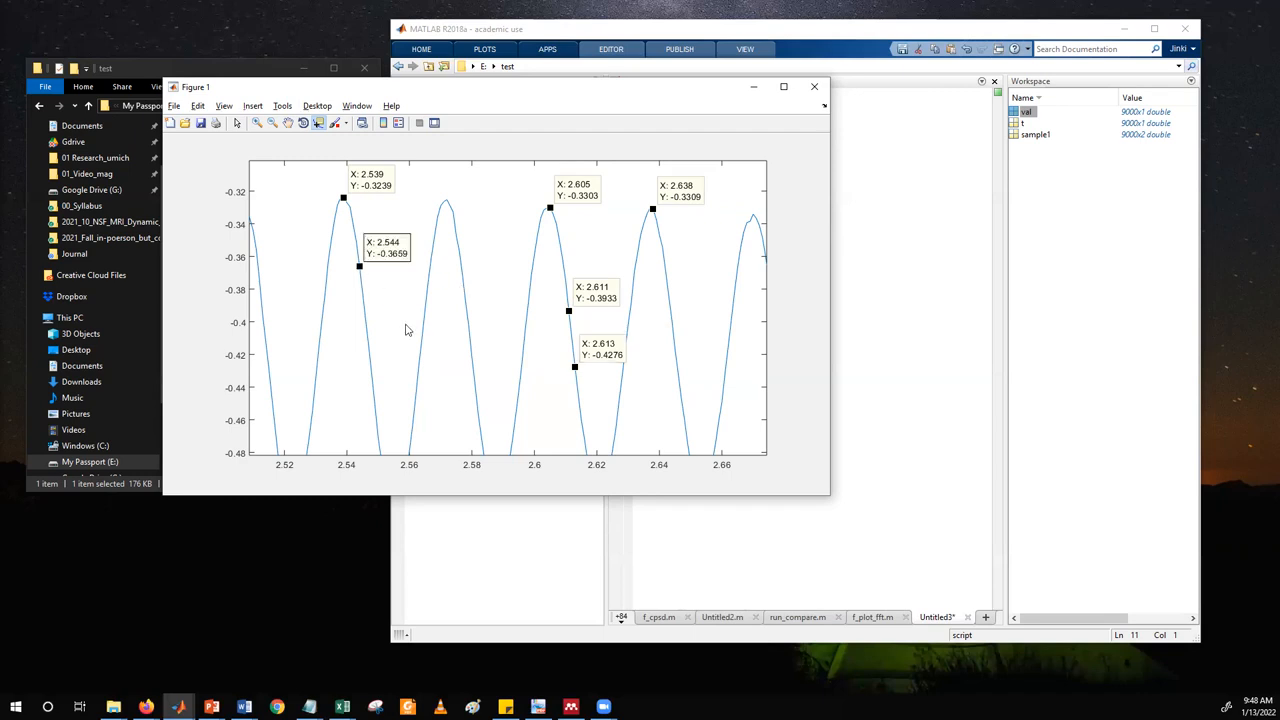
shift+click(420, 340)
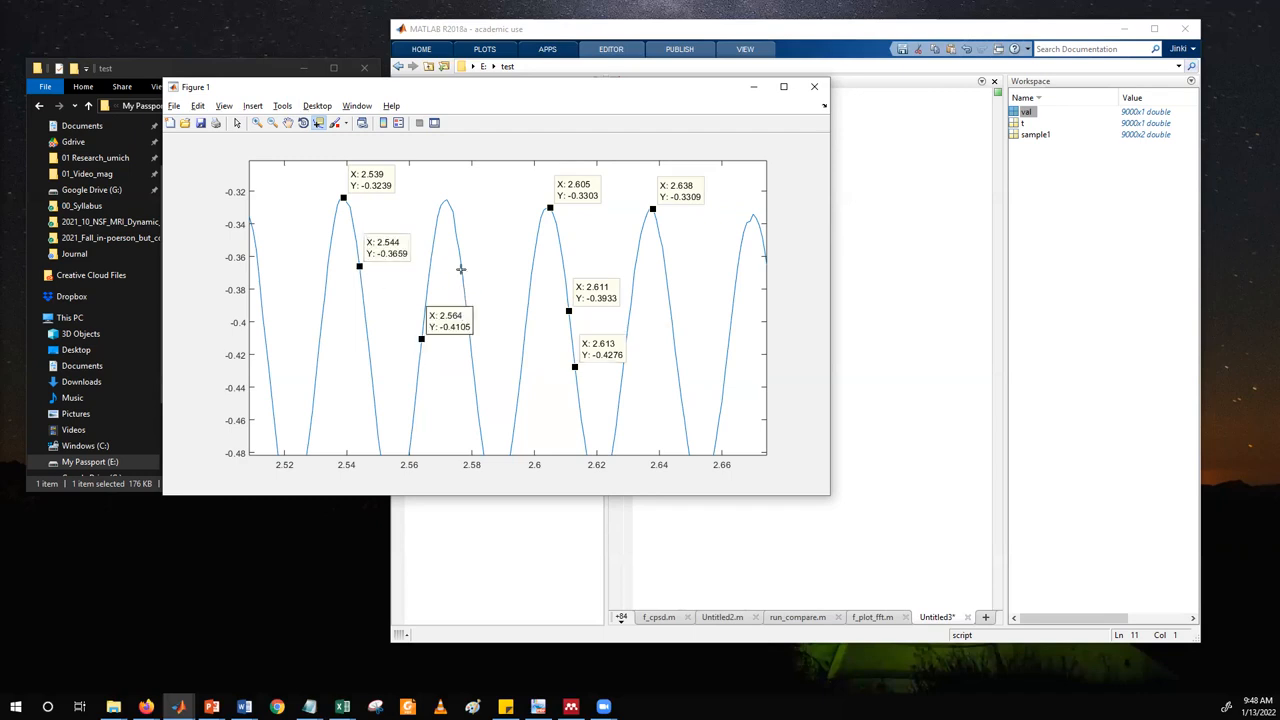
shift+click(461, 270)
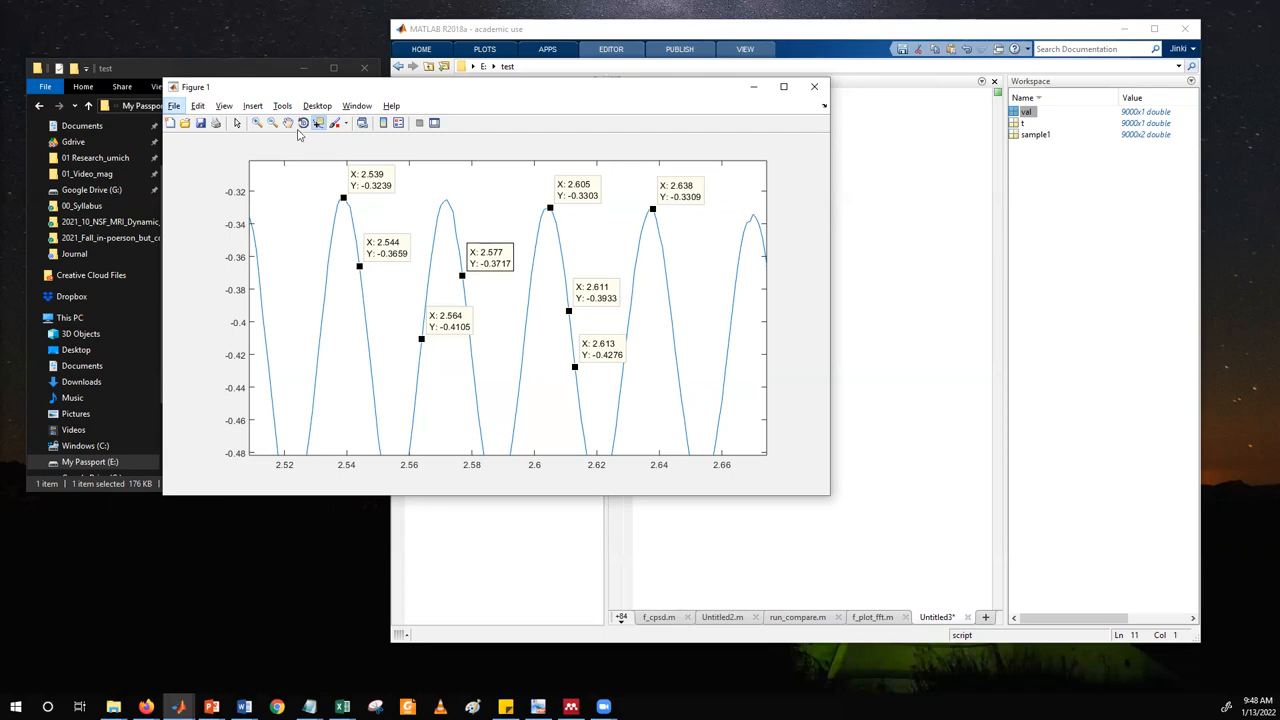
Zoom the plot out to show more cycles and pan along the signal to about X 2.6 to 2.95.
click(272, 122)
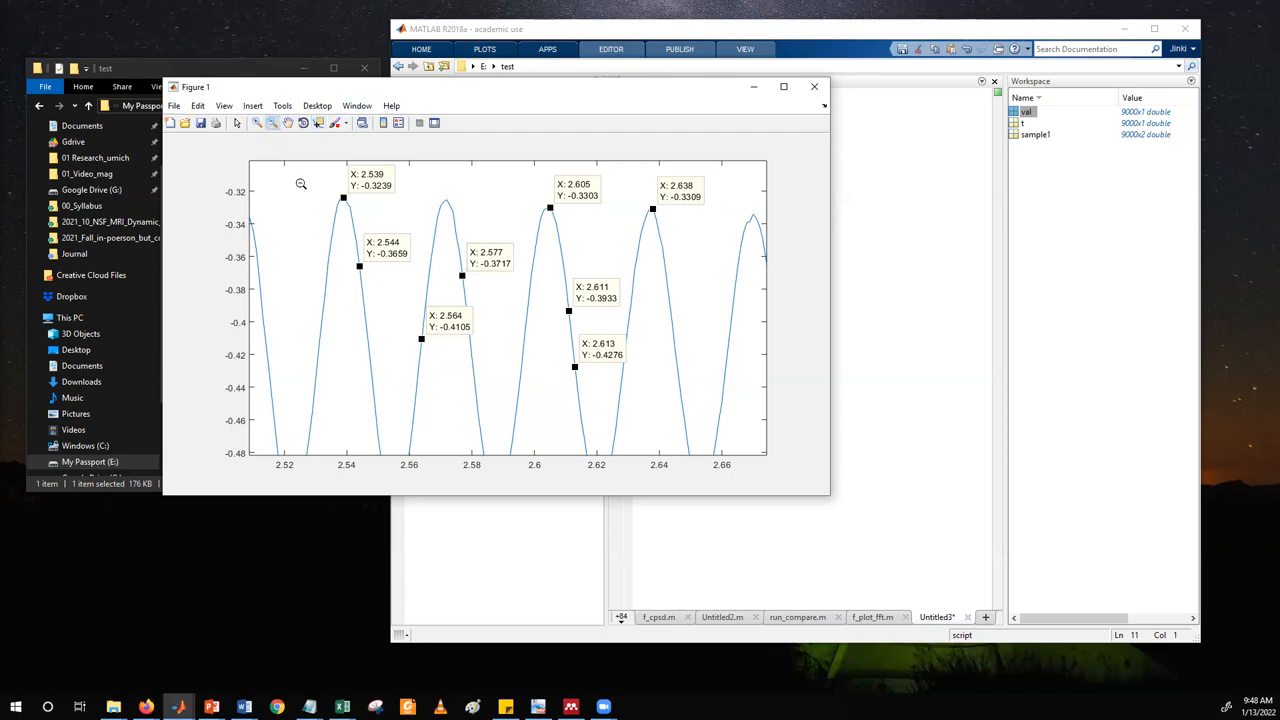
click(297, 181)
click(297, 158)
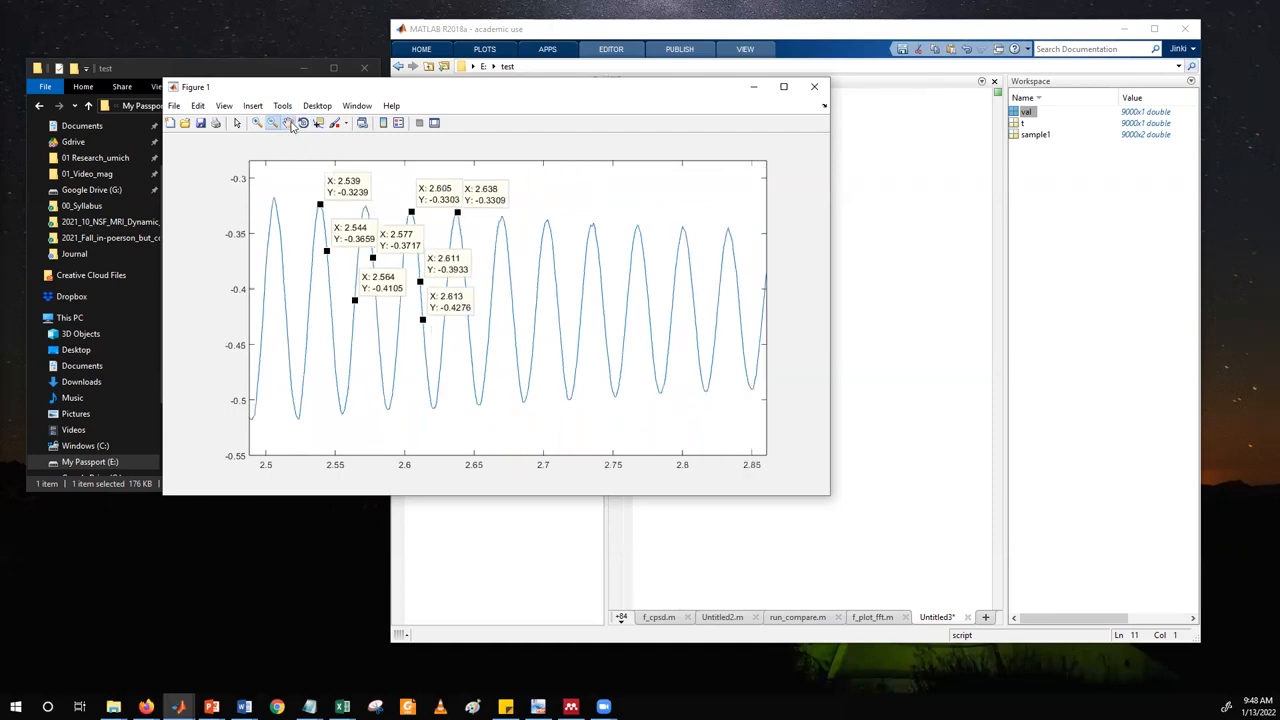
click(288, 122)
drag(572, 261, 397, 160)
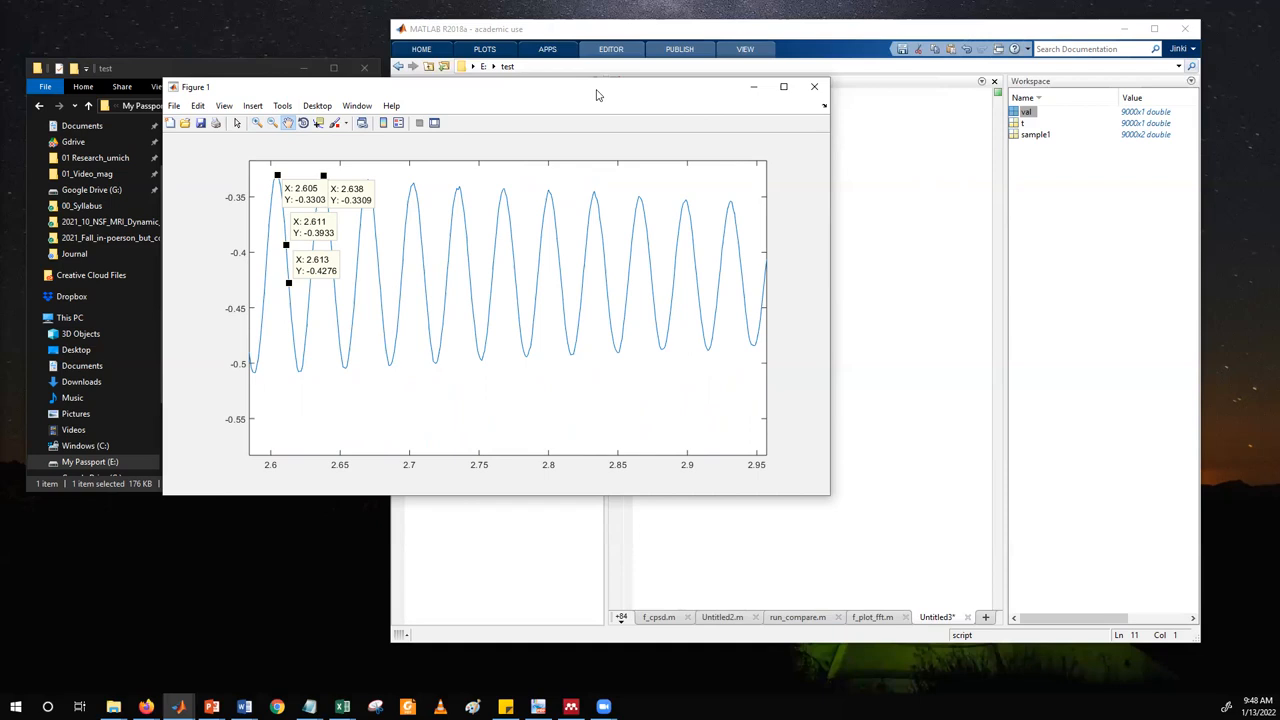
Move and narrow the Figure 1 window to uncover the script, and bring the MATLAB and File Explorer windows in front of it.
drag(597, 95, 521, 173)
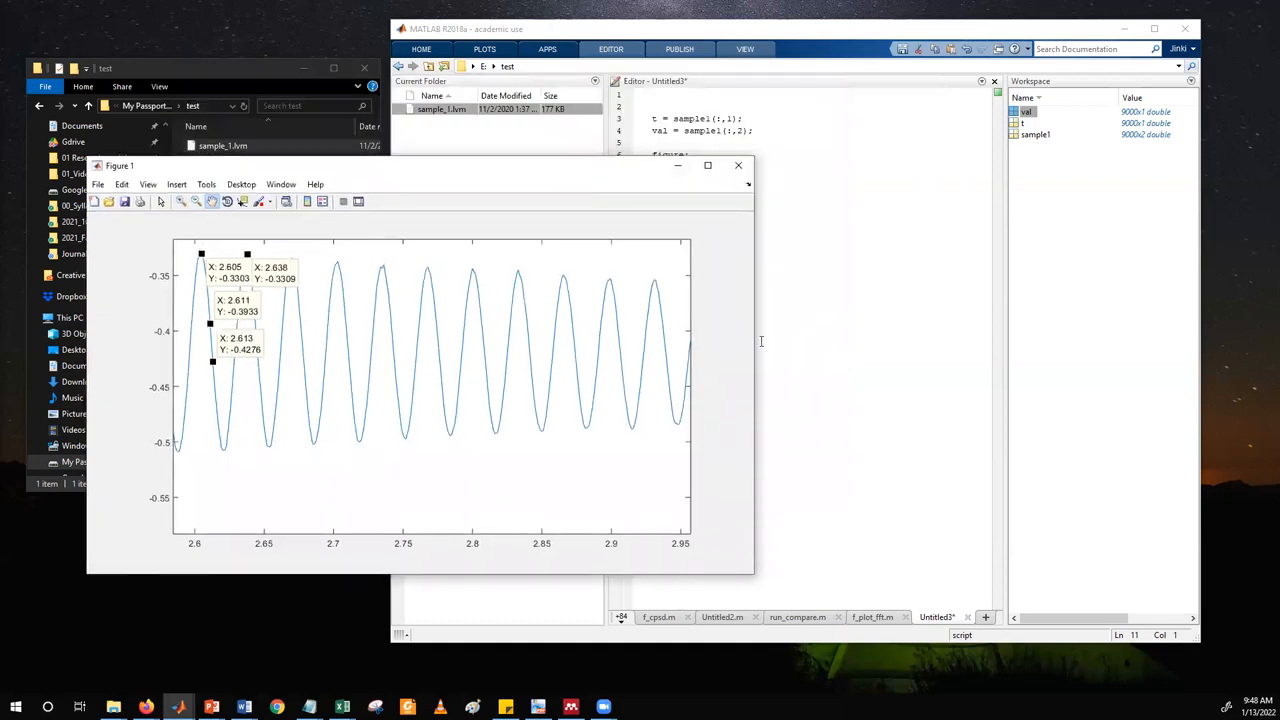
drag(754, 345, 390, 292)
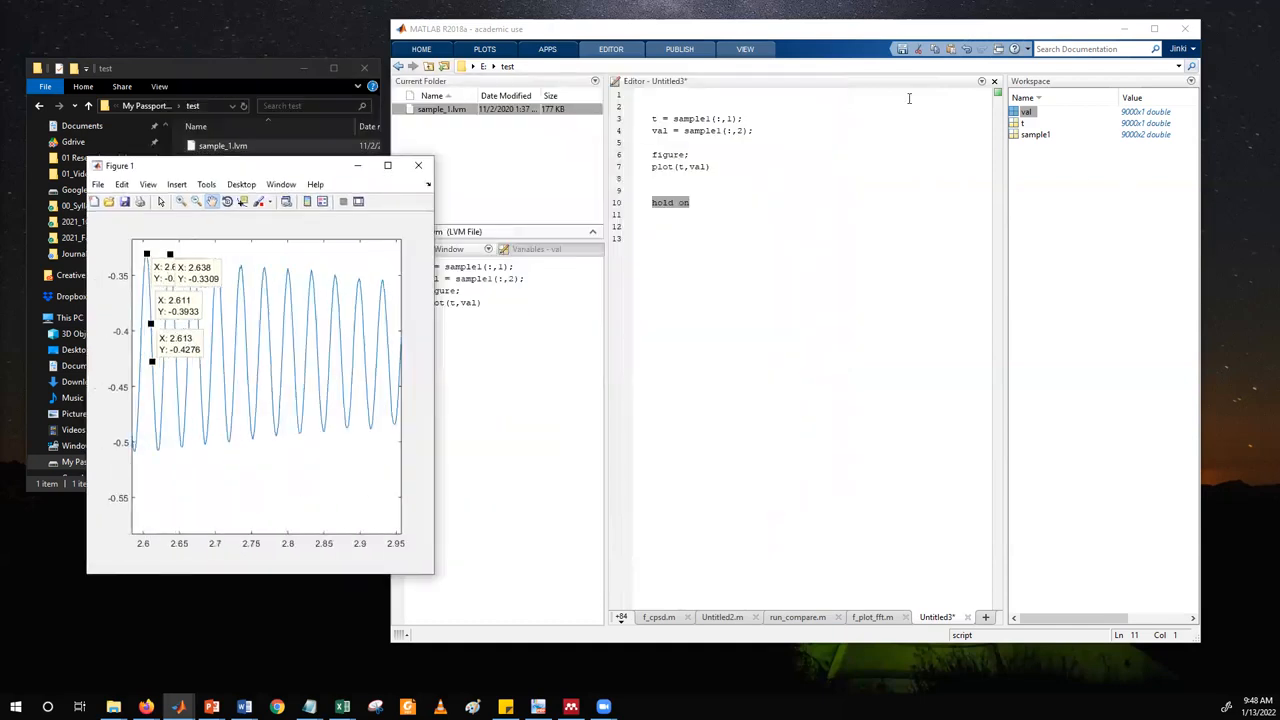
click(697, 31)
click(214, 71)
click(222, 148)
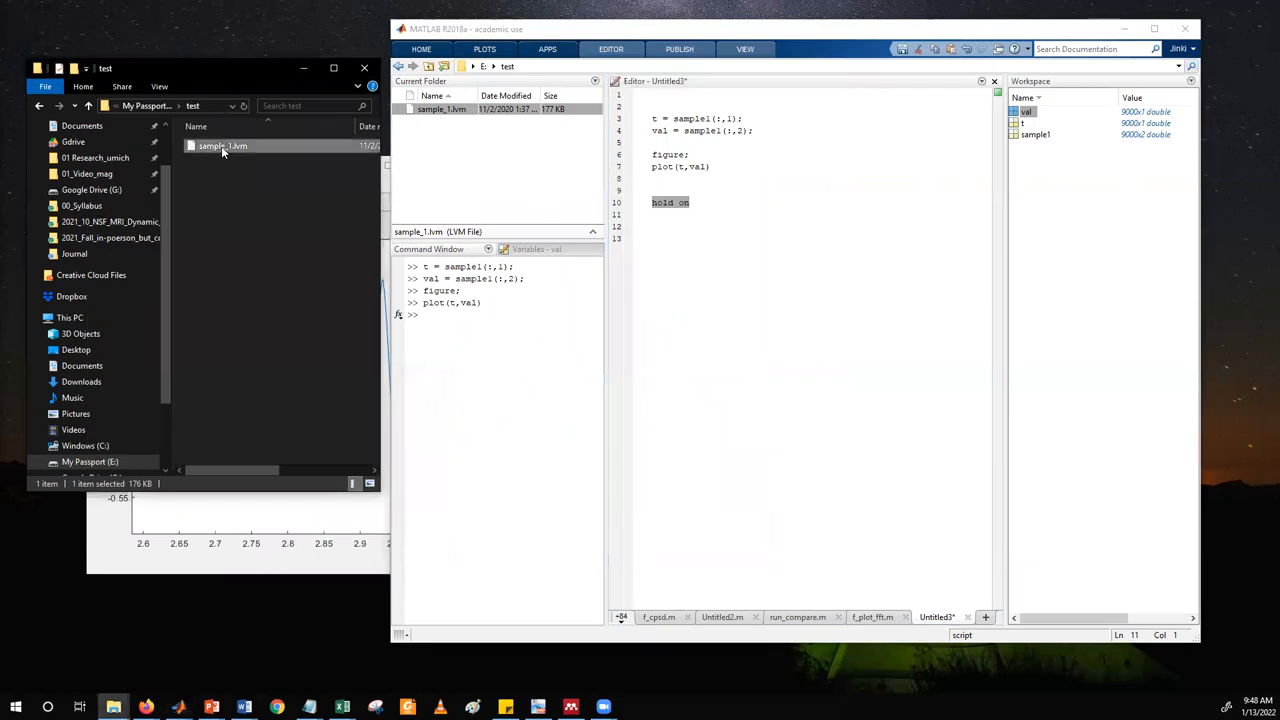
click(1090, 204)
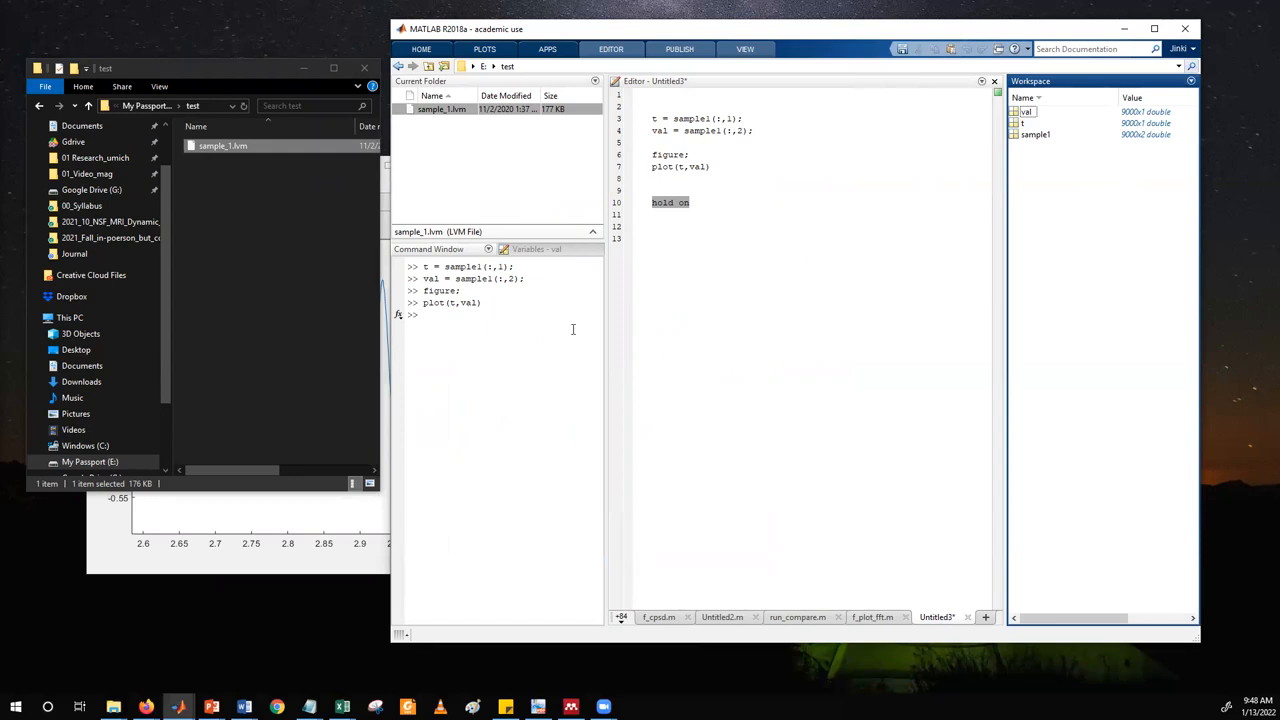
click(298, 296)
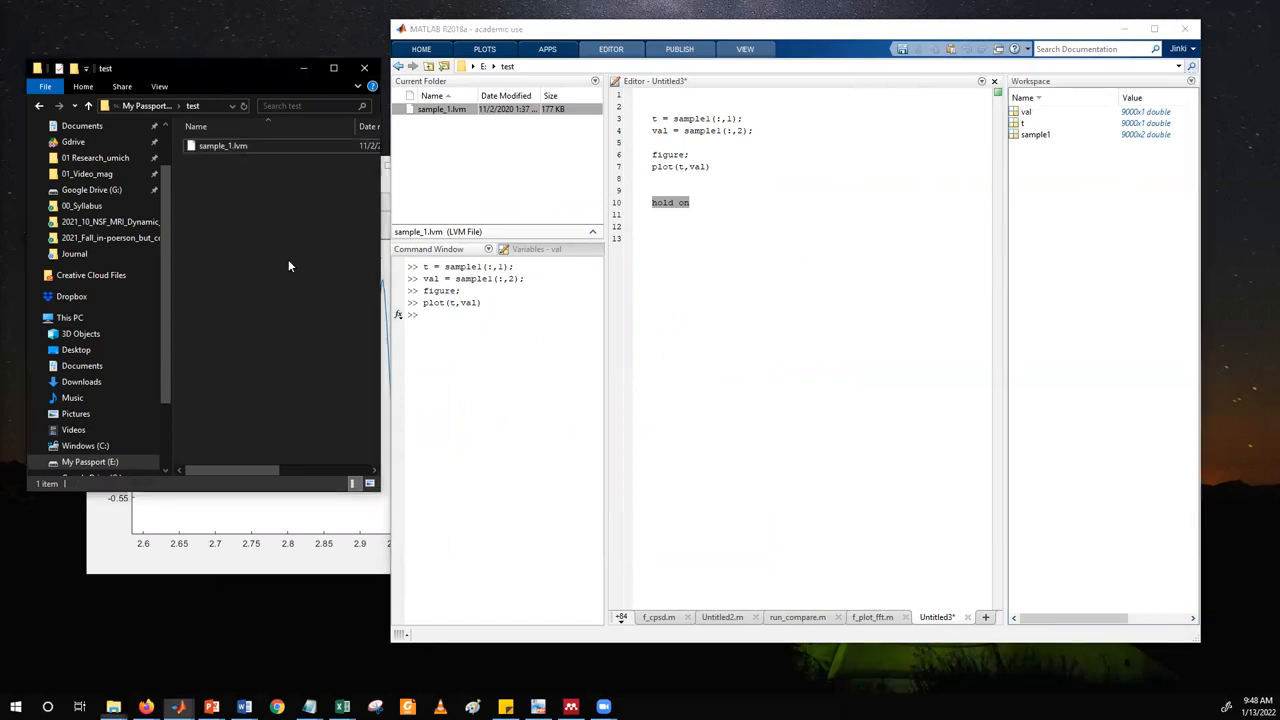
Open sample_1.lvm from the test folder in Excel.
click(231, 150)
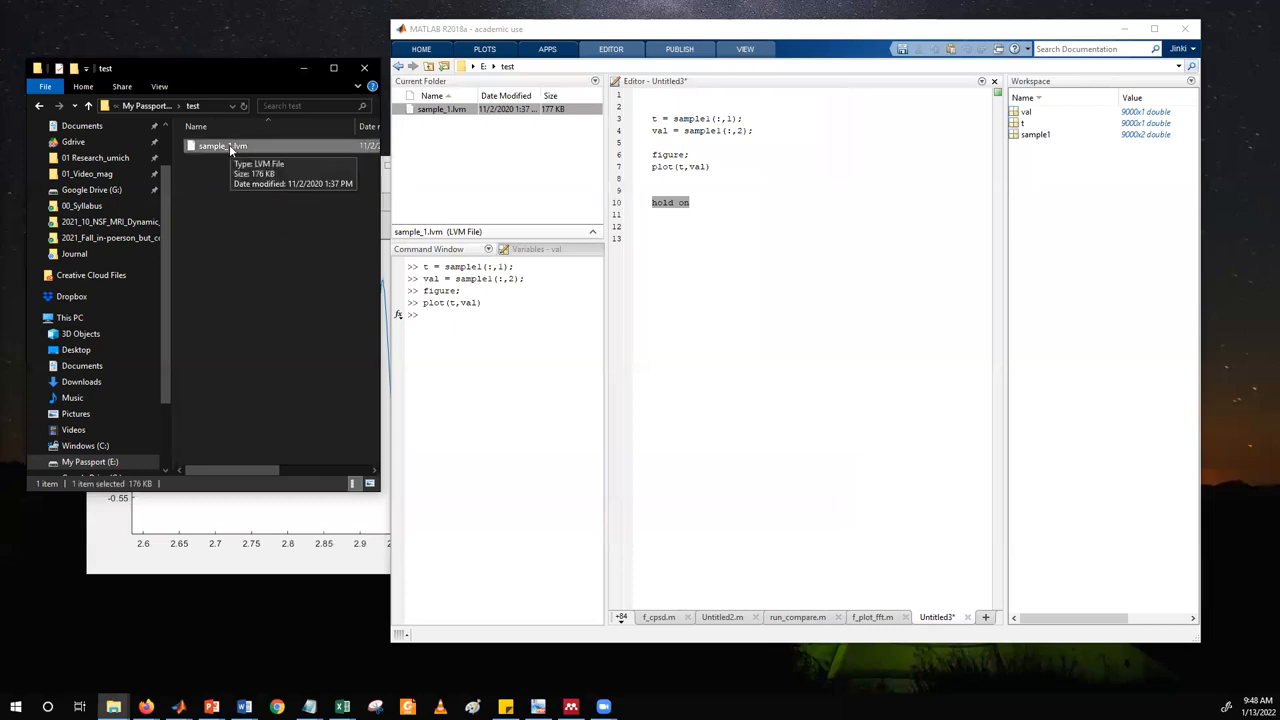
right_click(229, 144)
click(282, 170)
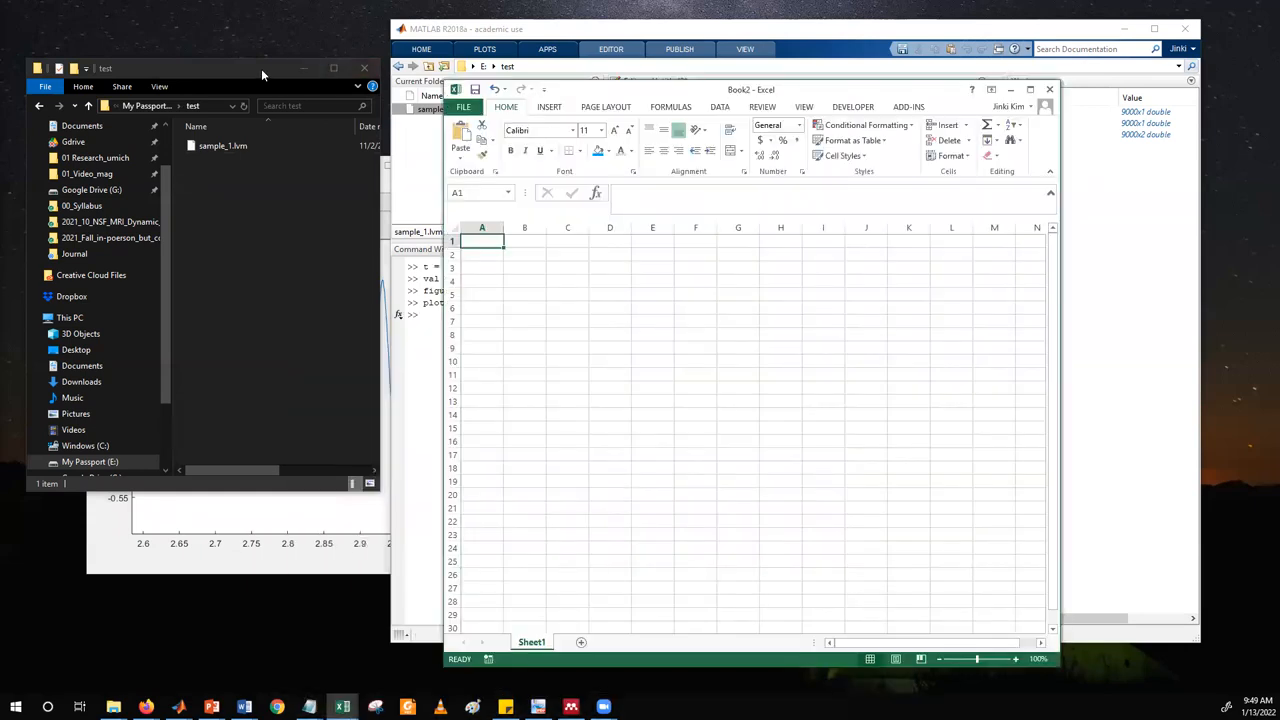
click(210, 147)
drag(222, 147, 601, 333)
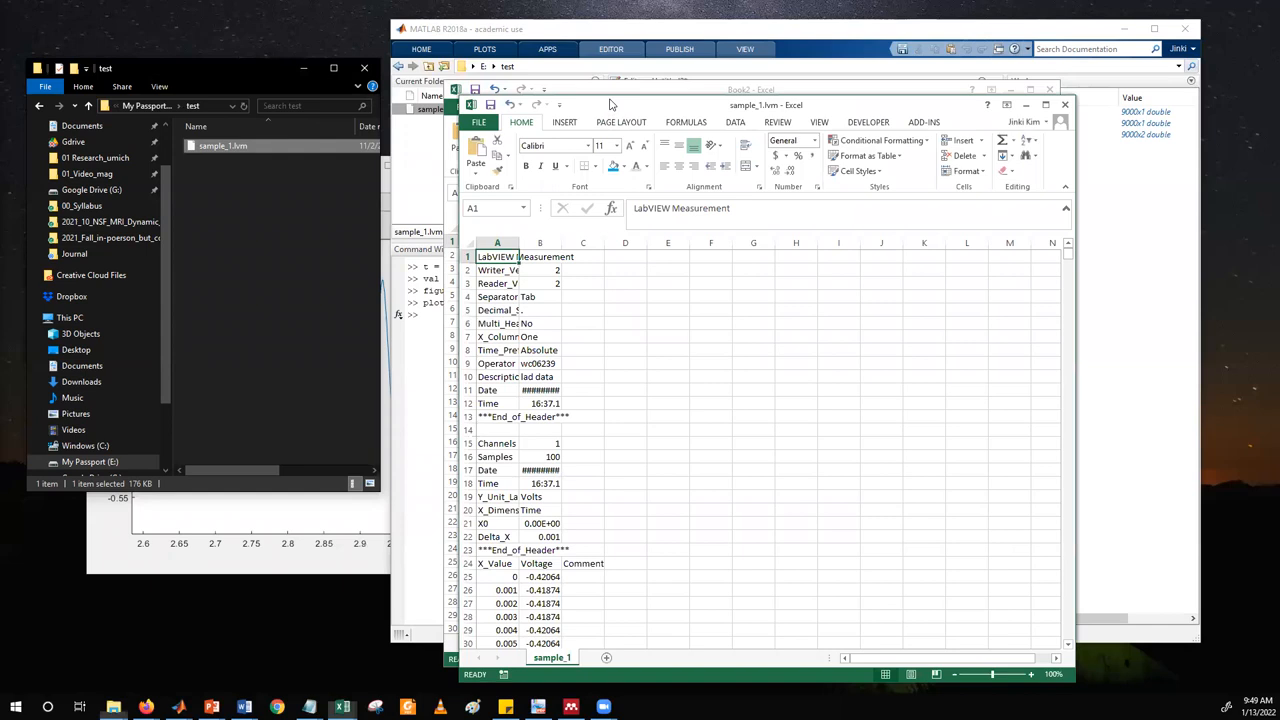
Move the sample_1.lvm workbook window up and examine its X_Value and Voltage rows from row 25 to the end and back.
drag(612, 106, 607, 41)
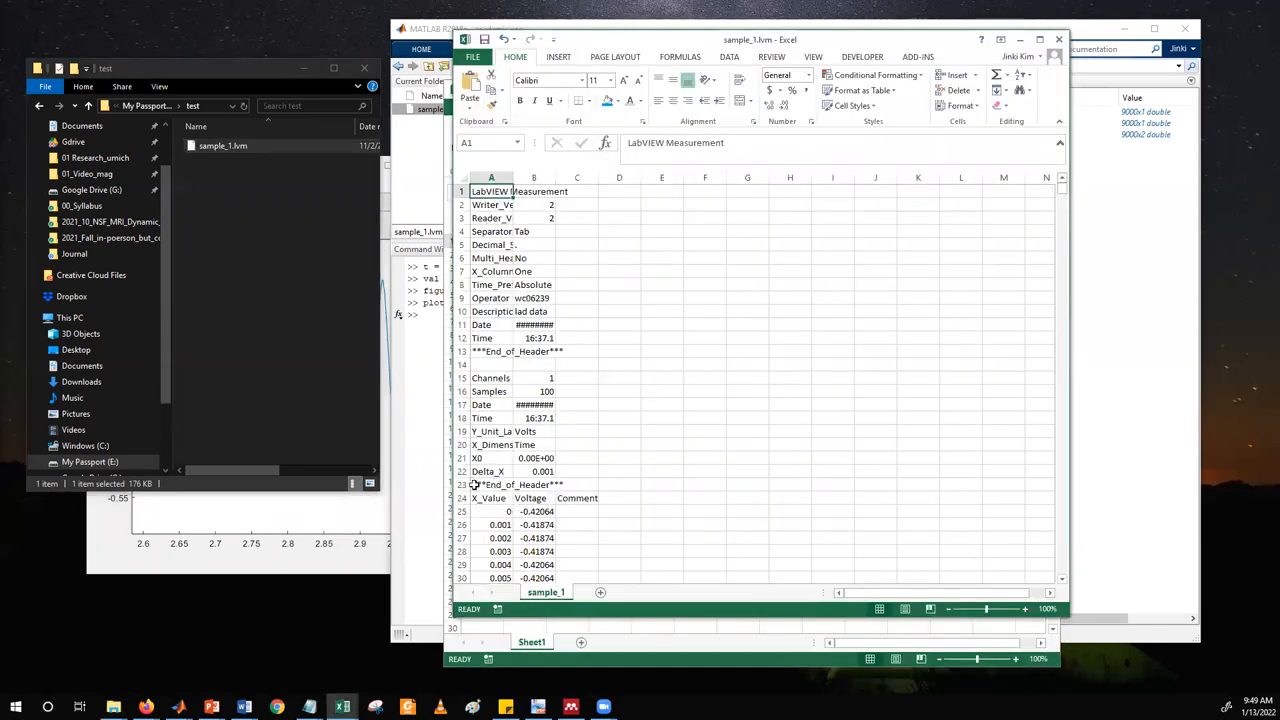
drag(496, 511, 547, 434)
key(ctrl+shift+Down)
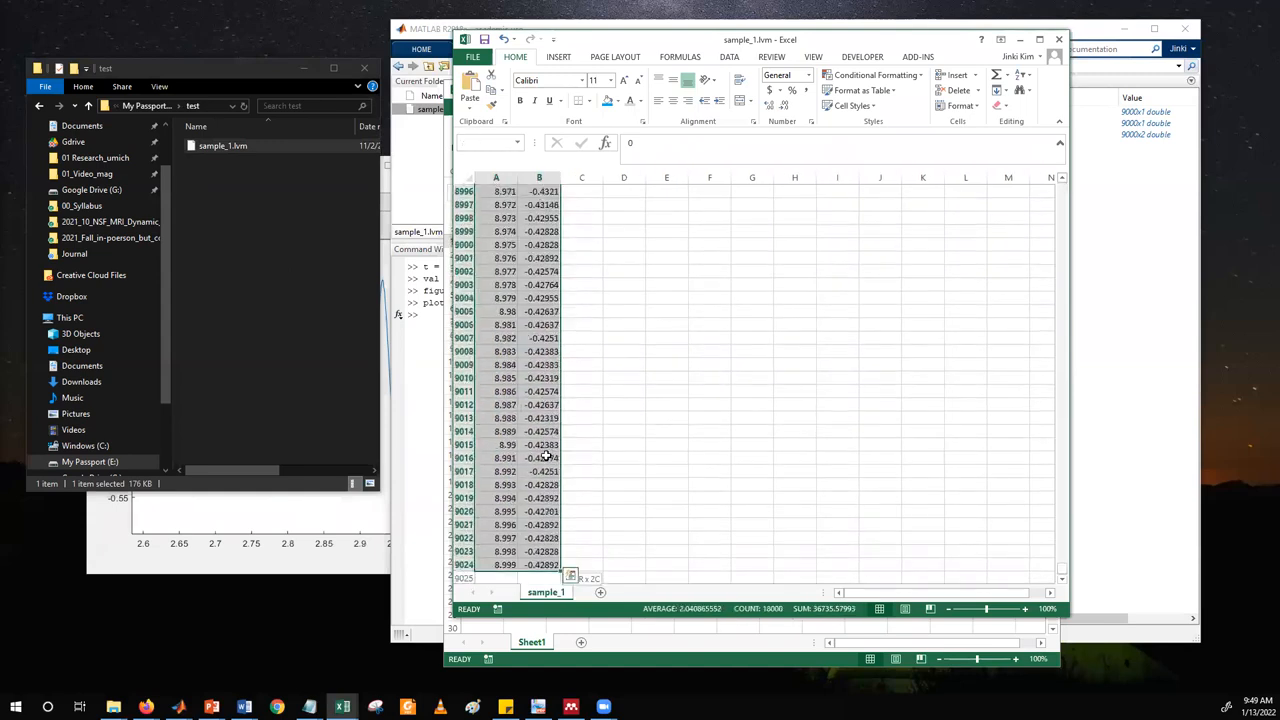
drag(1063, 573, 1081, 178)
click(646, 423)
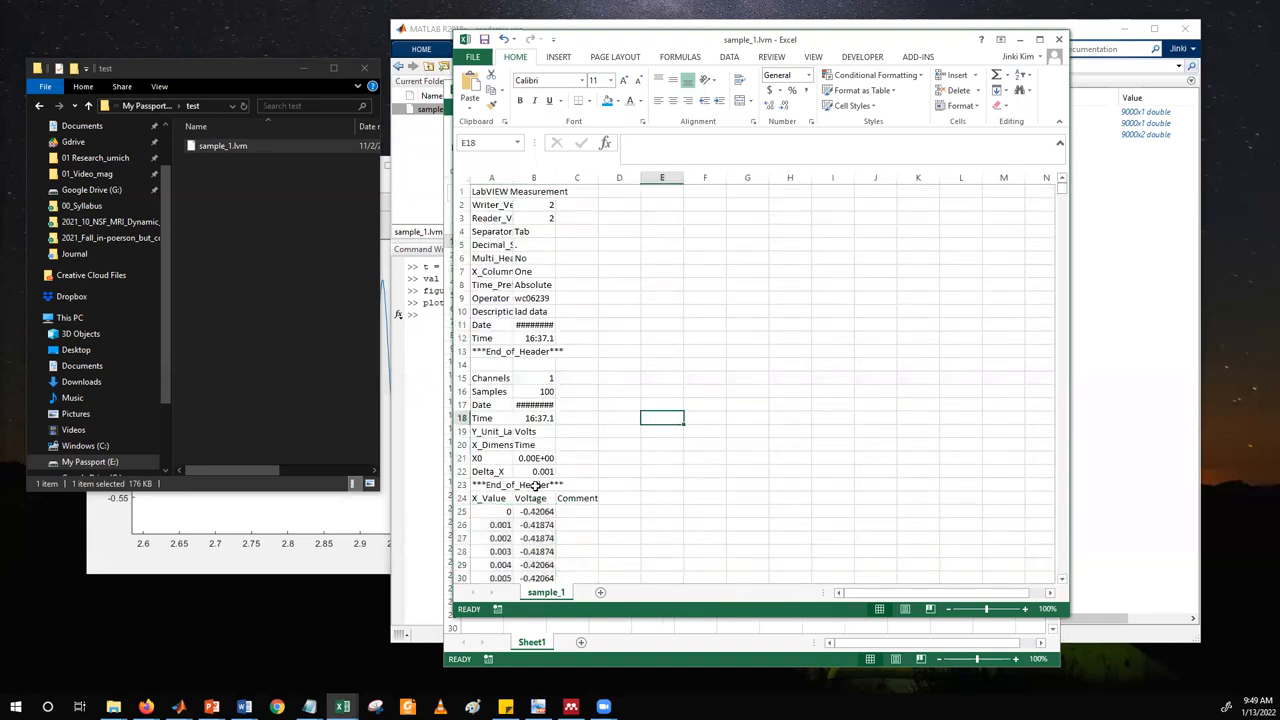
Insert a scatter chart with smooth lines from the X_Value and Voltage data in A25:B9024.
scroll(534, 490, down, 2)
drag(495, 435, 523, 497)
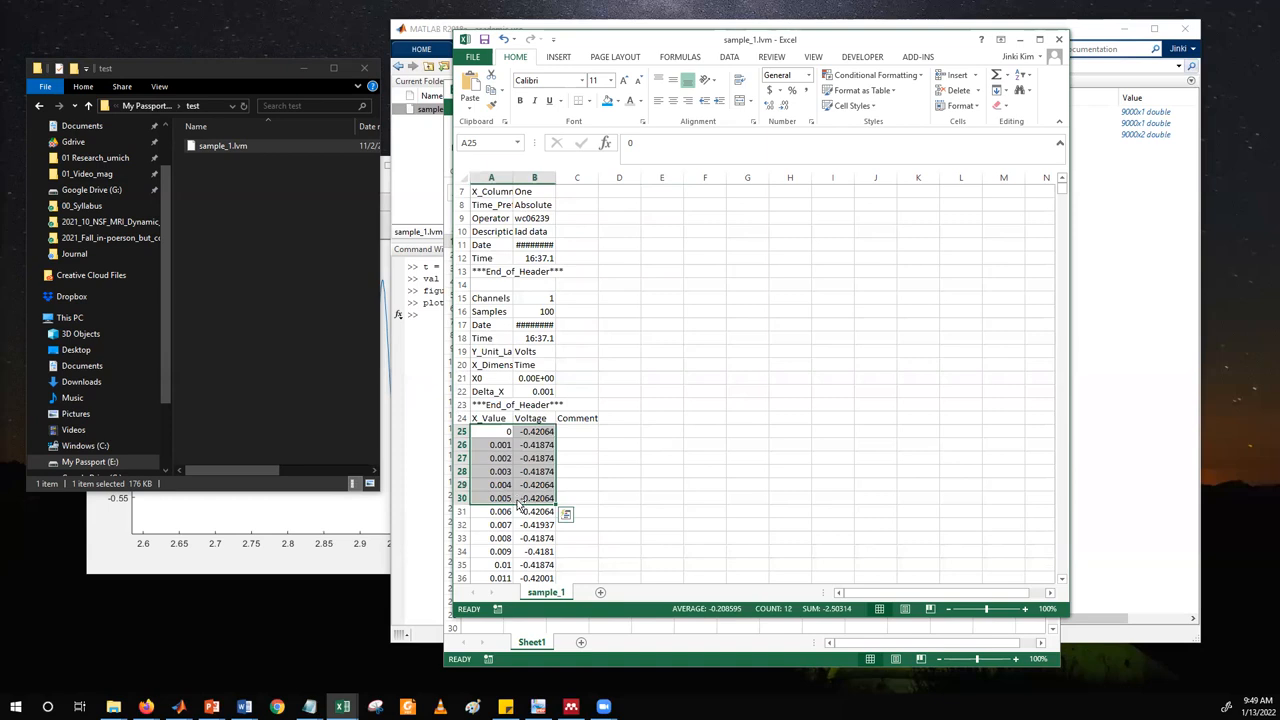
key(ctrl+shift+Down)
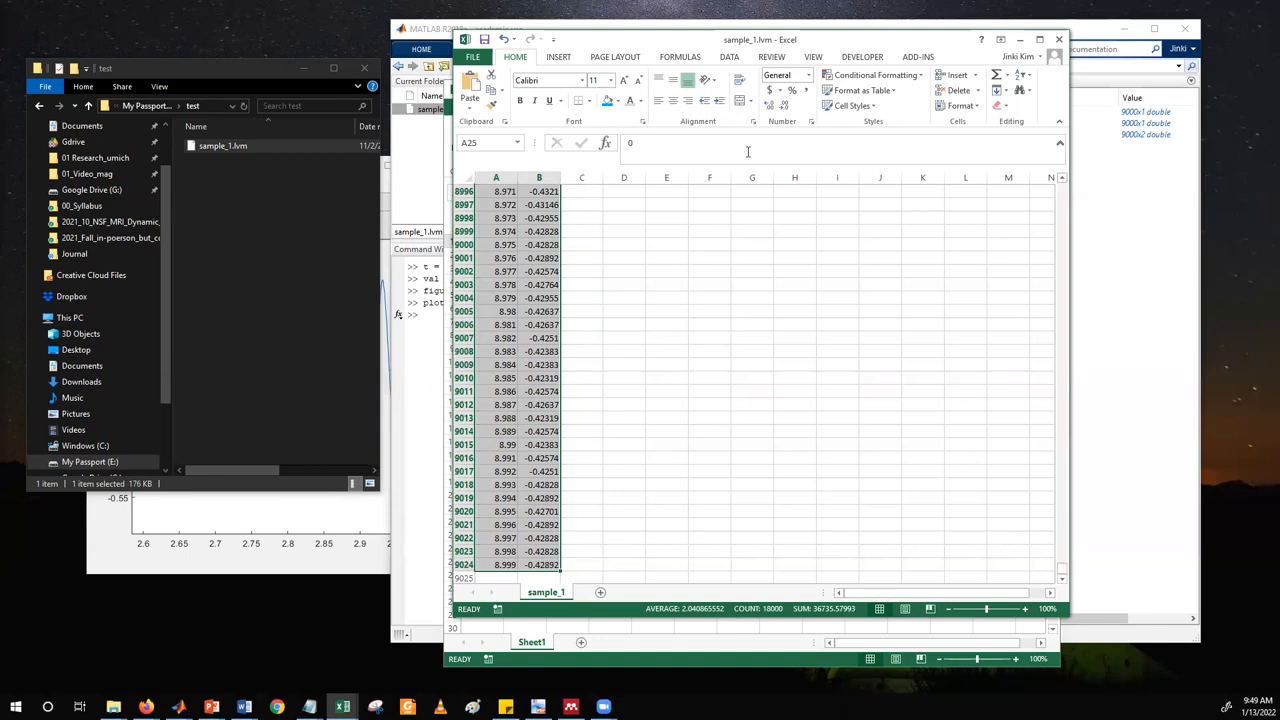
click(561, 59)
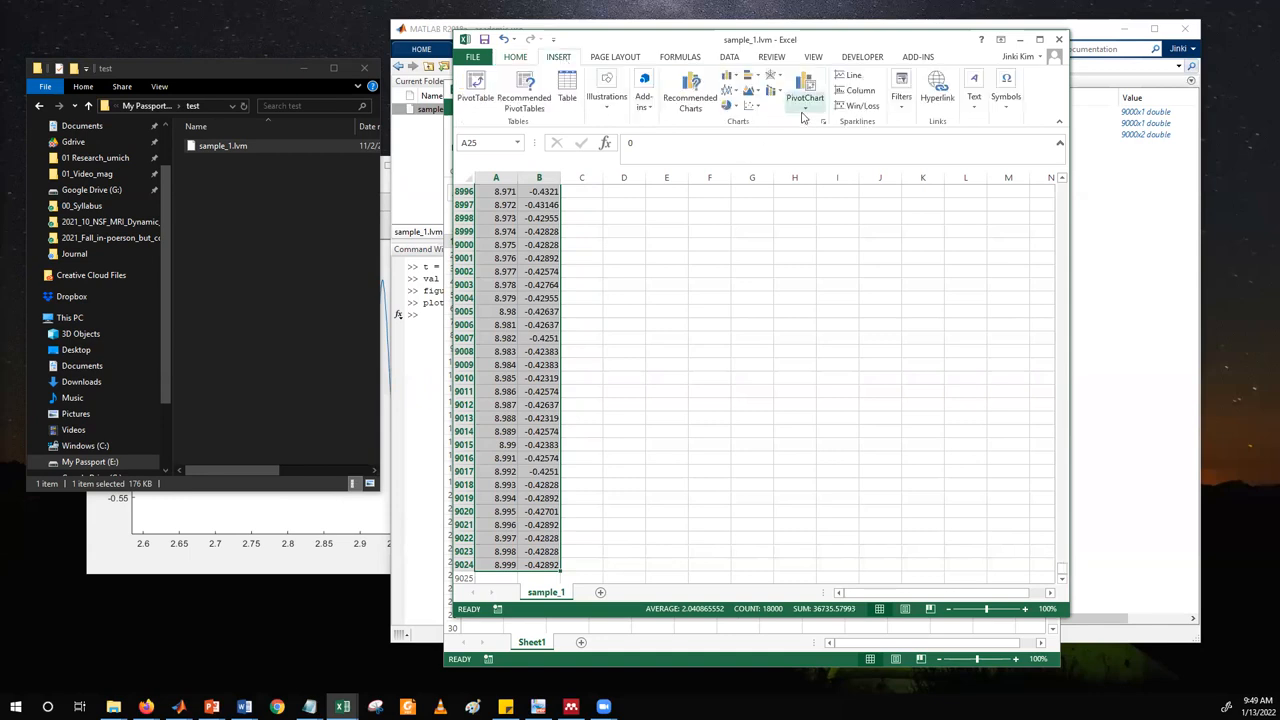
click(752, 105)
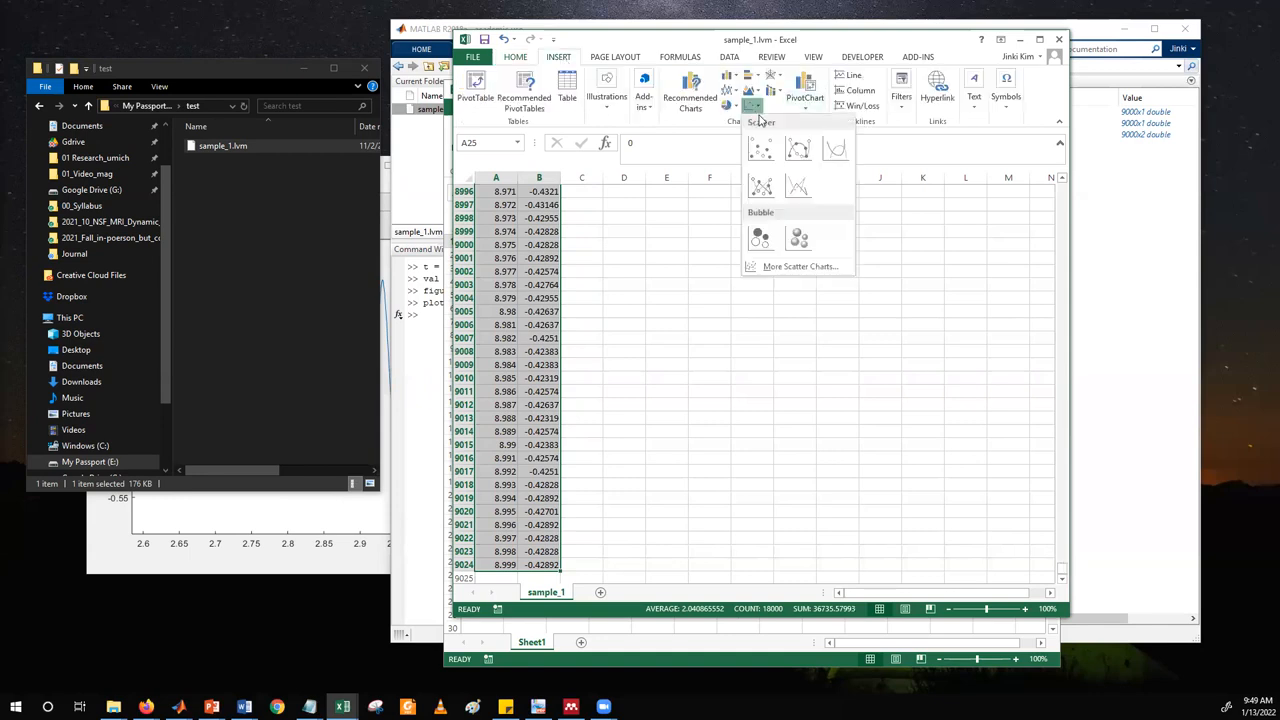
click(835, 148)
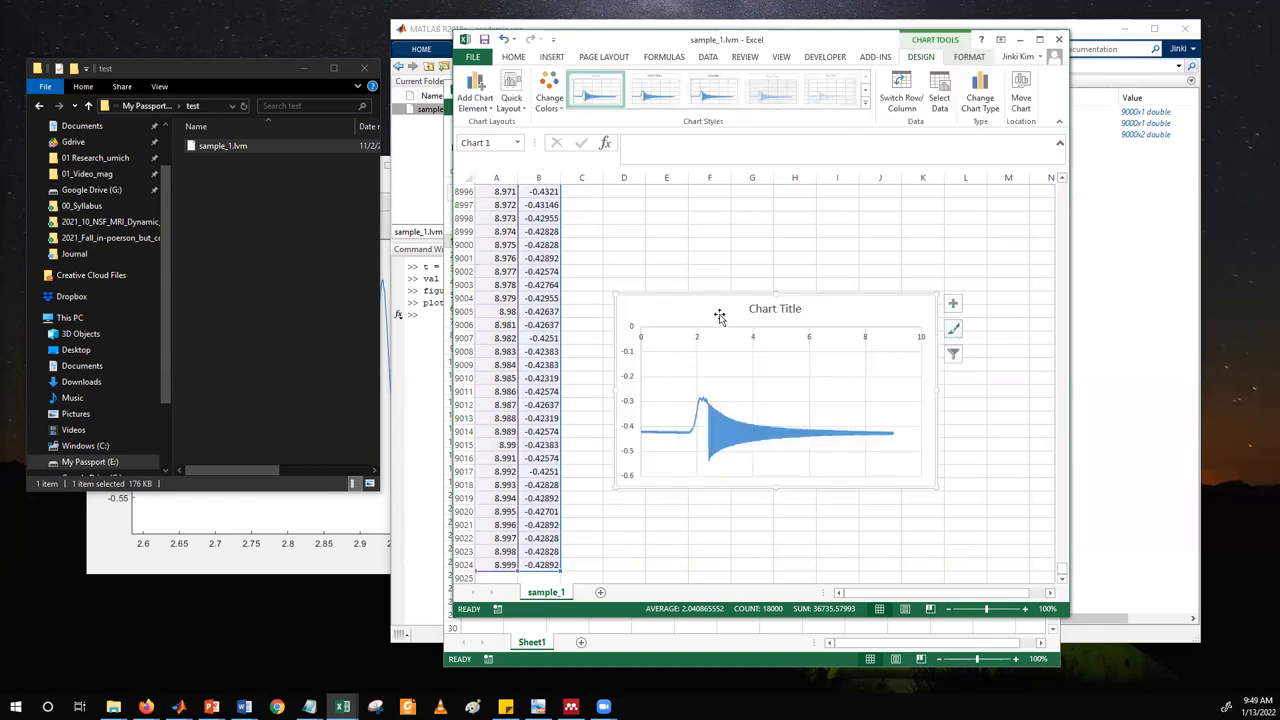
Enlarge the scatter chart and reposition it just beside the data columns.
drag(937, 486, 1030, 548)
drag(670, 302, 612, 222)
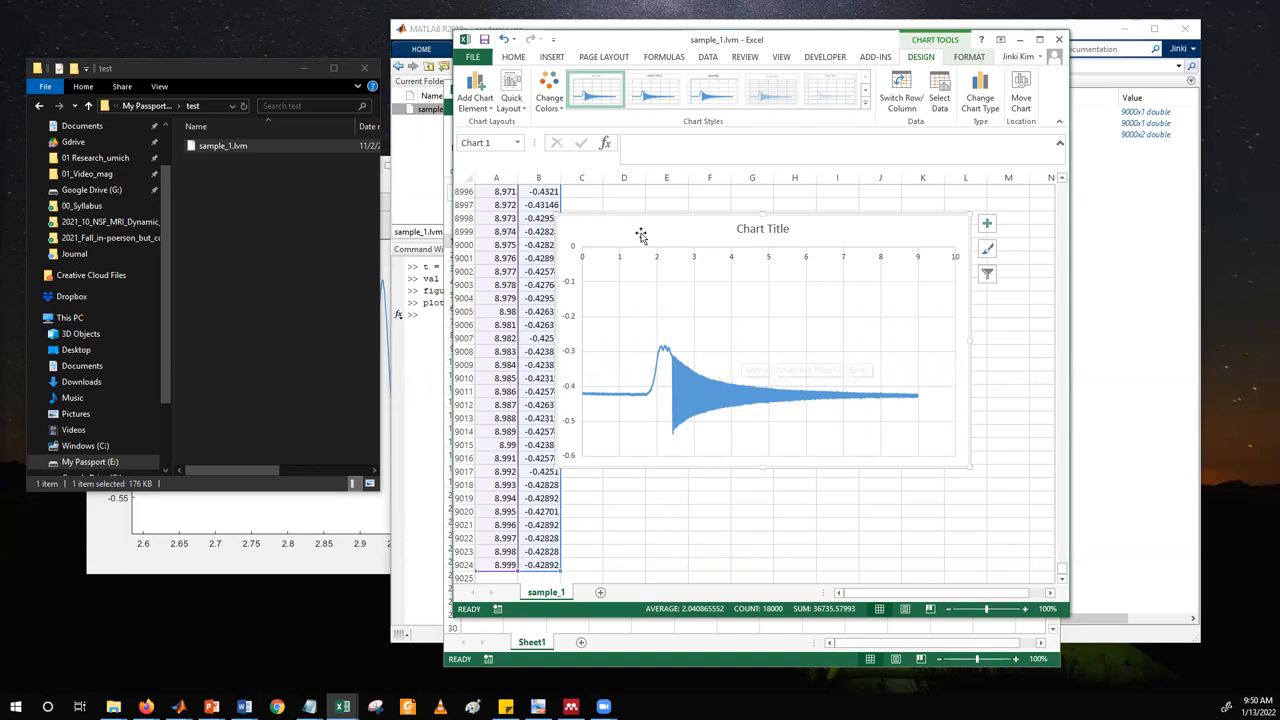
drag(640, 235, 672, 228)
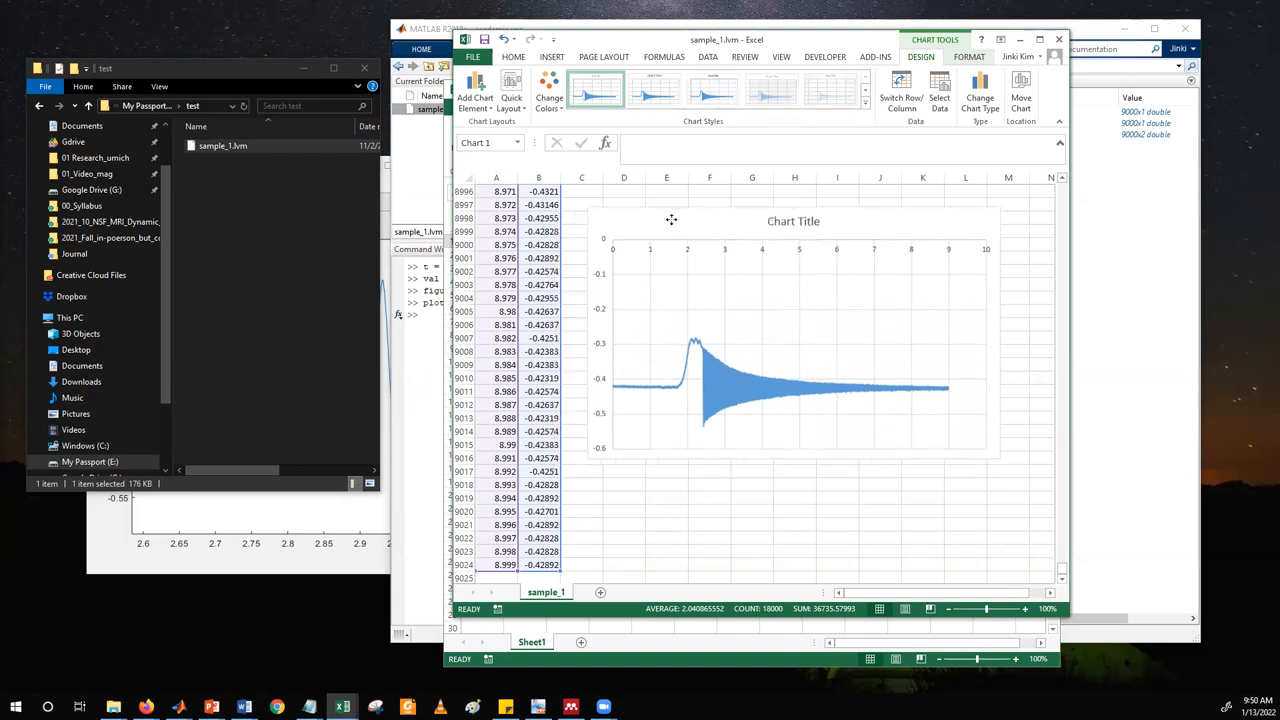
Close the sample_1.lvm workbook without saving the changes.
click(1059, 40)
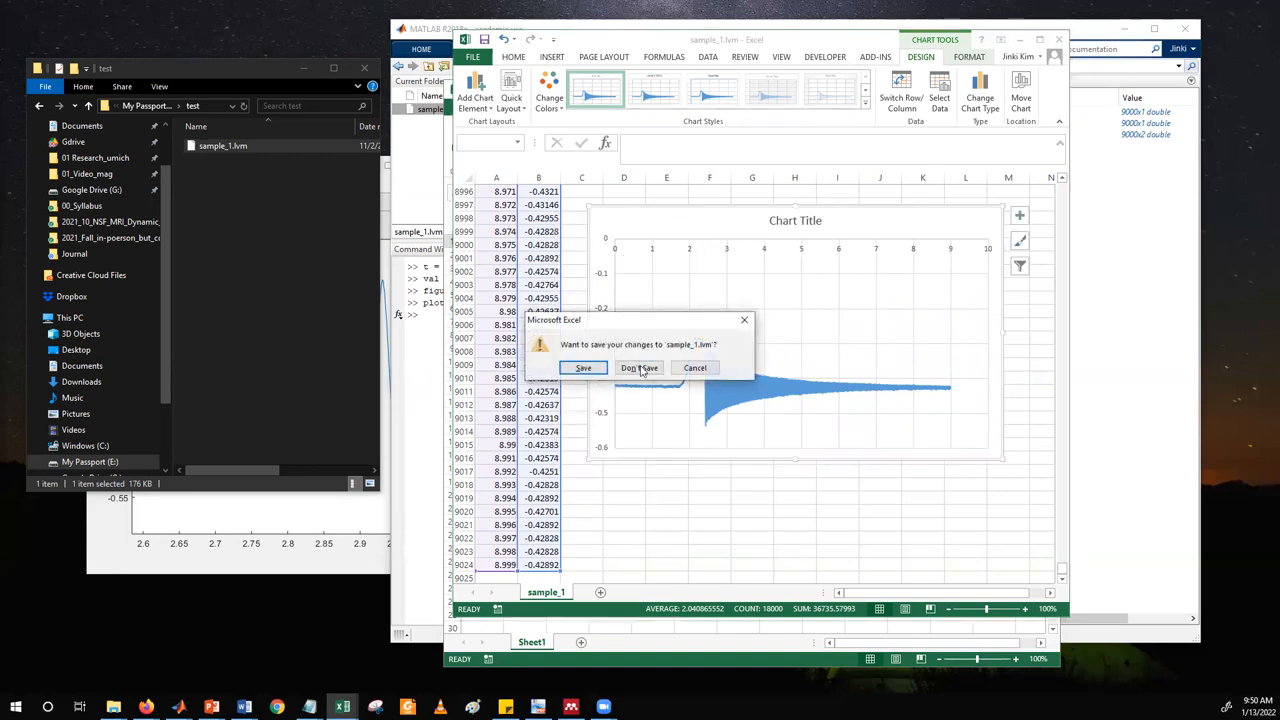
click(640, 368)
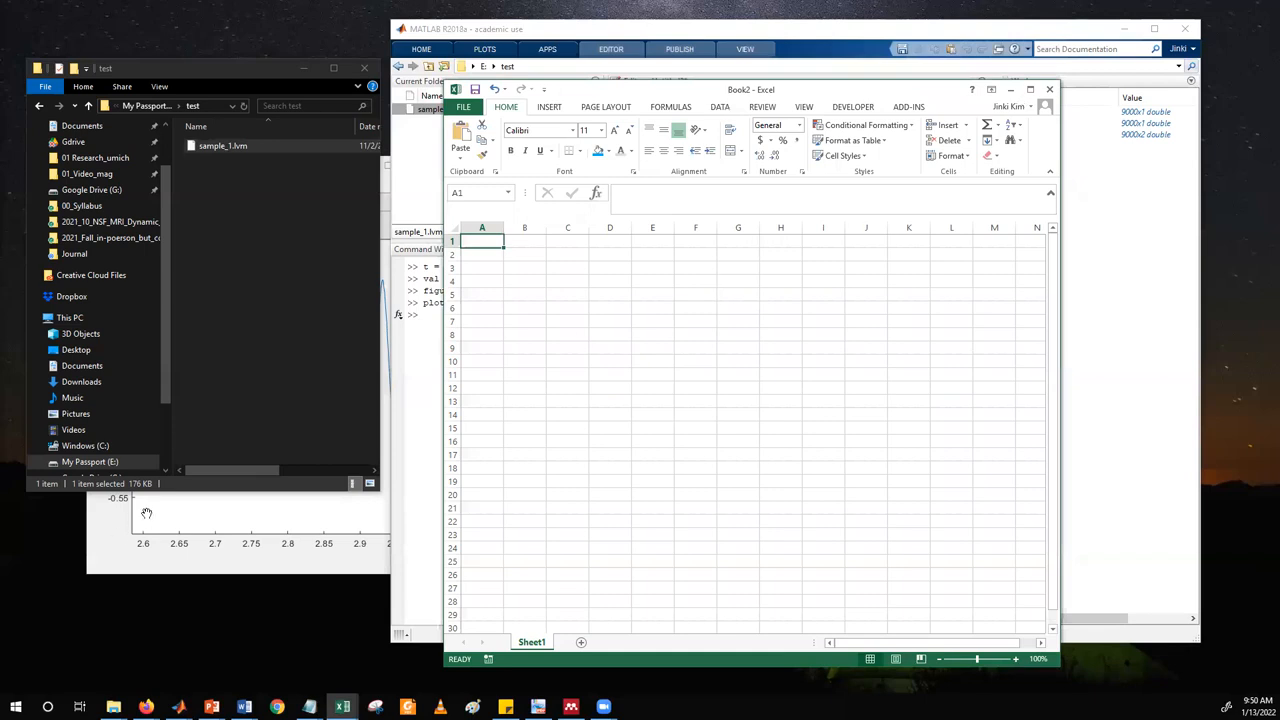